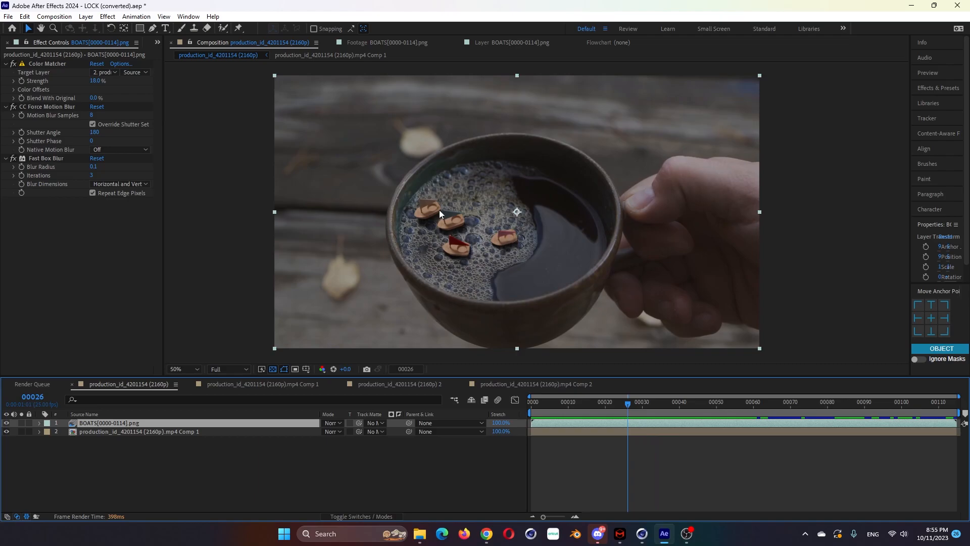
# Review the finished coffee cup composite at frame 20, briefly soloing the BOATS[0000-0114].png layer to inspect it in isolation
pyautogui.moveTo(653, 407); pyautogui.dragTo(605, 424)
pyautogui.click(21, 422)
pyautogui.click(21, 423)
pyautogui.click(91, 432)
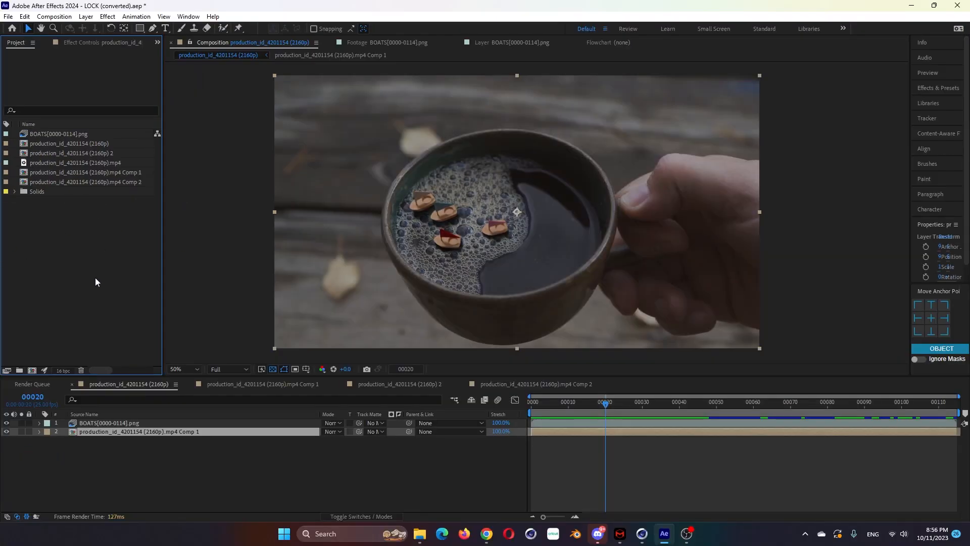
pyautogui.click(113, 181)
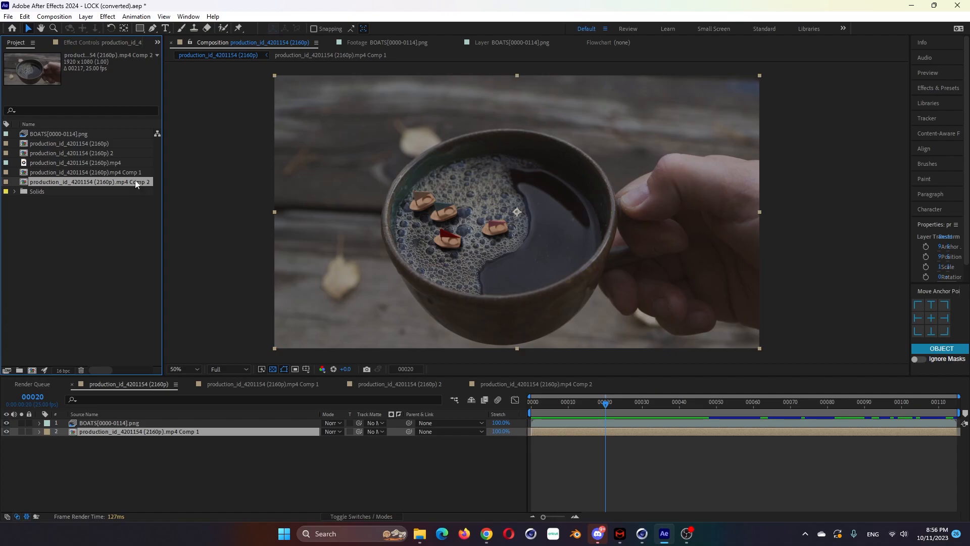
pyautogui.doubleClick(120, 181)
pyautogui.click(152, 447)
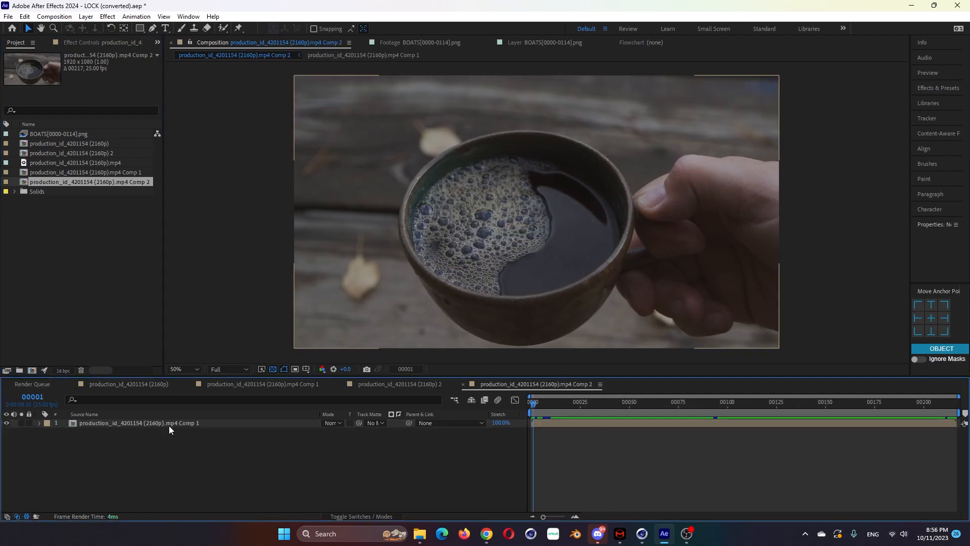
pyautogui.hotkey('ctrl', 'space')
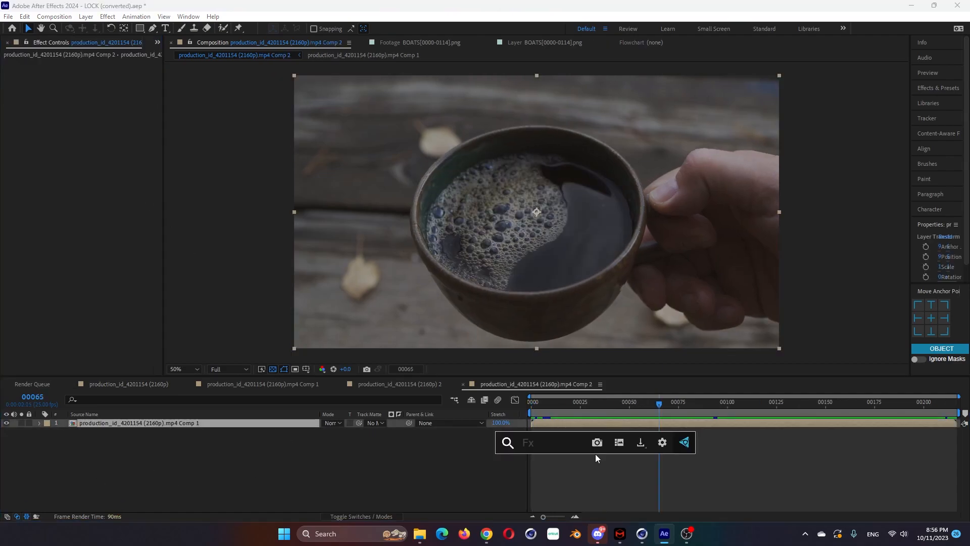
pyautogui.write('loc')
pyautogui.press('Return')
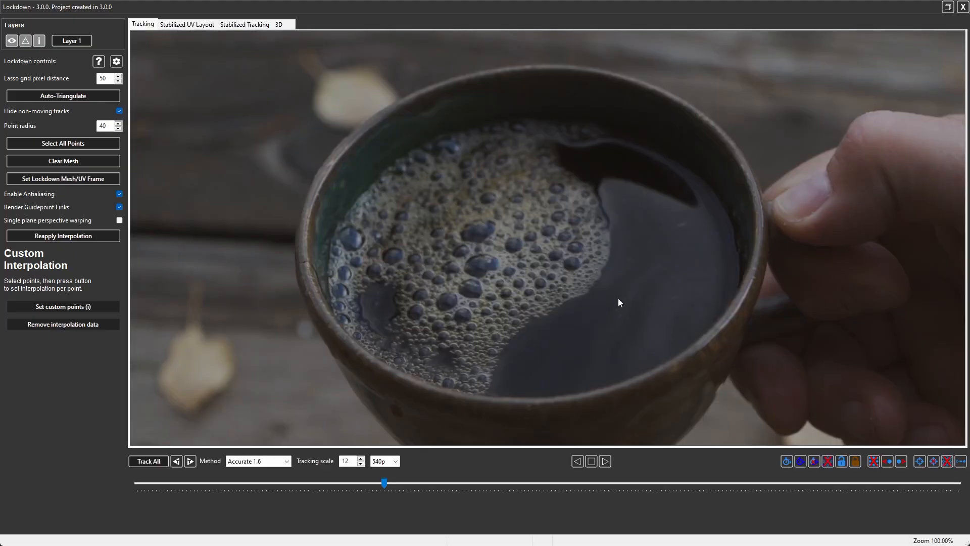
# Try lassoing a grid of tracking points over the coffee foam
pyautogui.scroll(2, 610, 287)
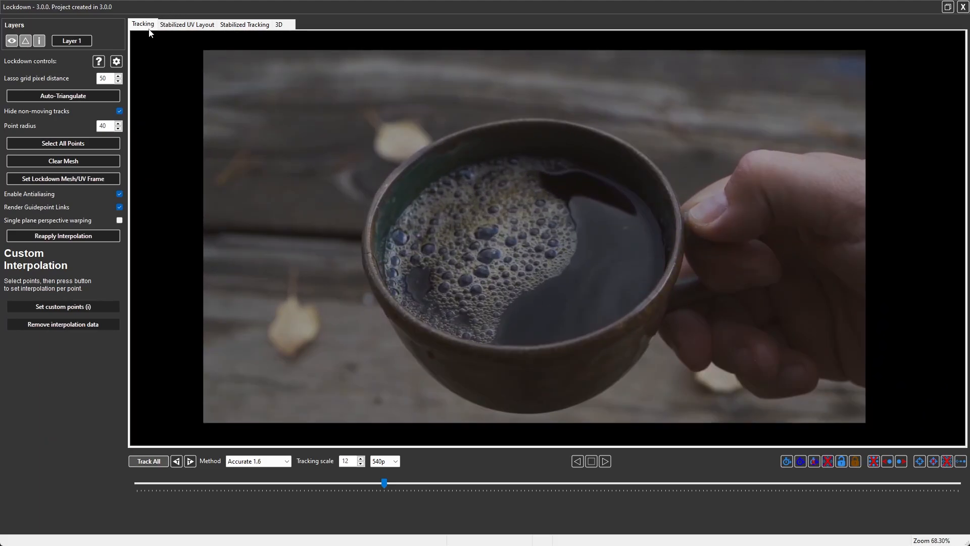
pyautogui.moveTo(548, 272); pyautogui.dragTo(525, 268, button='middle')
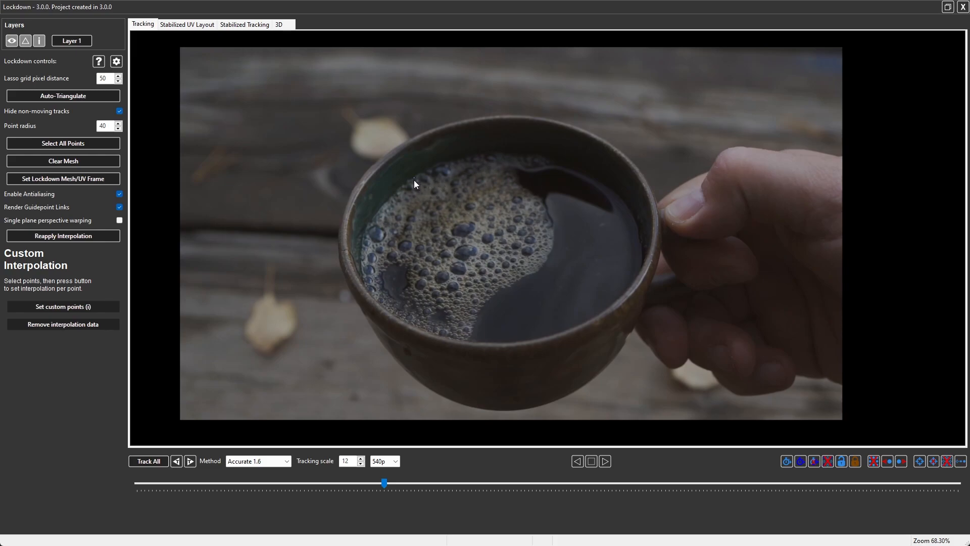
pyautogui.moveTo(394, 203)
pyautogui.mouseDown()
pyautogui.moveTo(368, 252)
pyautogui.moveTo(414, 313)
pyautogui.moveTo(516, 284)
pyautogui.moveTo(534, 179)
pyautogui.mouseUp()
pyautogui.hotkey('ctrl', 'z')
# Place individual tracking points on distinct bubbles spread across the coffee foam
pyautogui.click(382, 233)
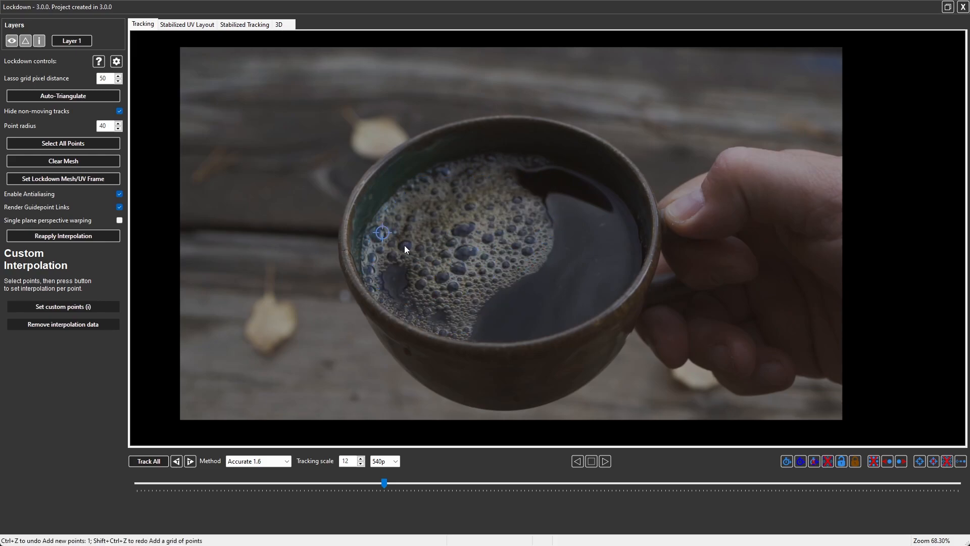
pyautogui.click(407, 244)
pyautogui.click(467, 251)
pyautogui.click(419, 282)
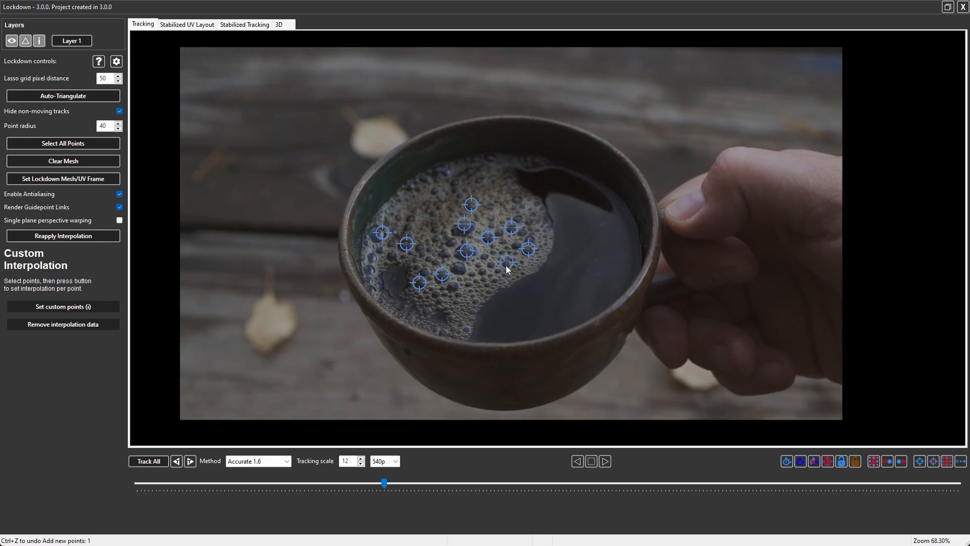
pyautogui.click(426, 309)
pyautogui.click(473, 309)
pyautogui.click(435, 228)
pyautogui.click(411, 216)
pyautogui.click(435, 190)
pyautogui.click(369, 269)
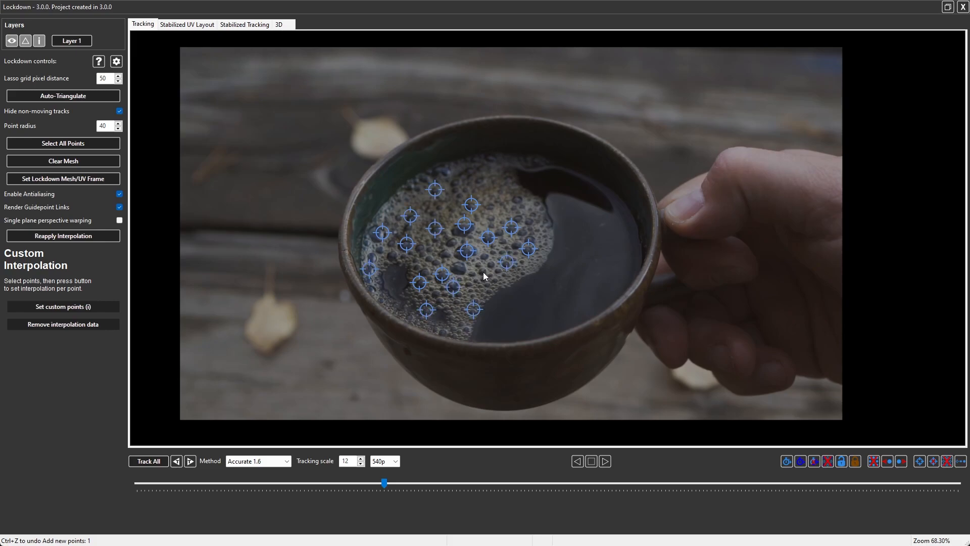
pyautogui.click(490, 204)
pyautogui.click(485, 177)
pyautogui.click(456, 181)
# Lasso a grid of tracking points over the hand and place individual points around the cup's rim
pyautogui.moveTo(641, 326)
pyautogui.mouseDown()
pyautogui.moveTo(653, 342)
pyautogui.moveTo(835, 381)
pyautogui.moveTo(857, 262)
pyautogui.moveTo(853, 153)
pyautogui.moveTo(759, 157)
pyautogui.moveTo(674, 203)
pyautogui.moveTo(656, 238)
pyautogui.mouseUp()
pyautogui.click(398, 148)
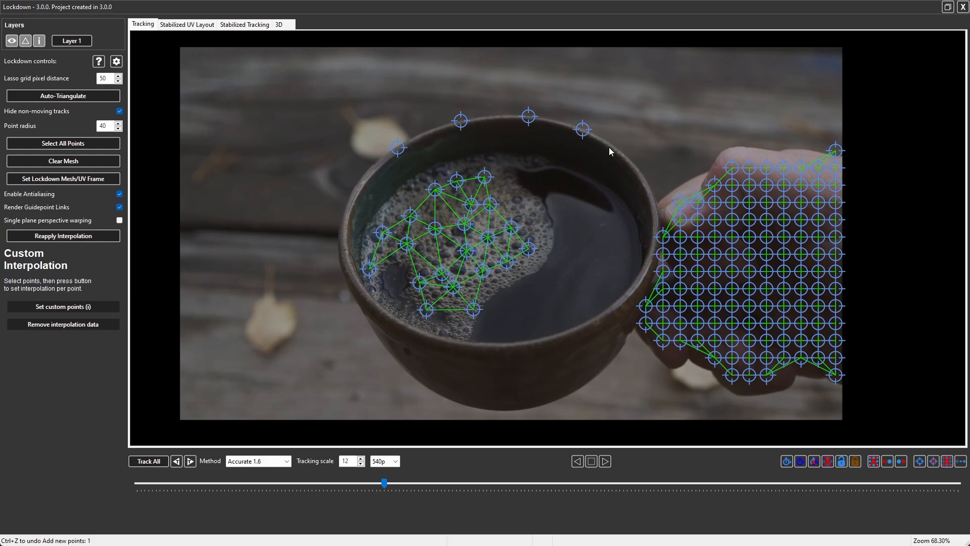
pyautogui.click(639, 174)
pyautogui.click(654, 222)
pyautogui.click(615, 304)
pyautogui.click(575, 328)
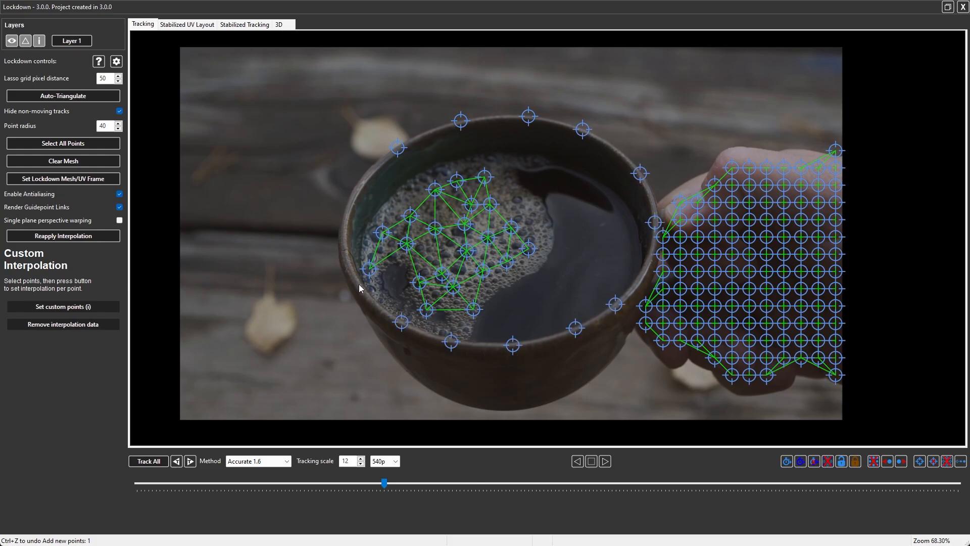
pyautogui.click(343, 234)
pyautogui.click(366, 173)
# Add tracking points along the cup's lower outline and around the edge of the foam and liquid inside the cup
pyautogui.click(506, 407)
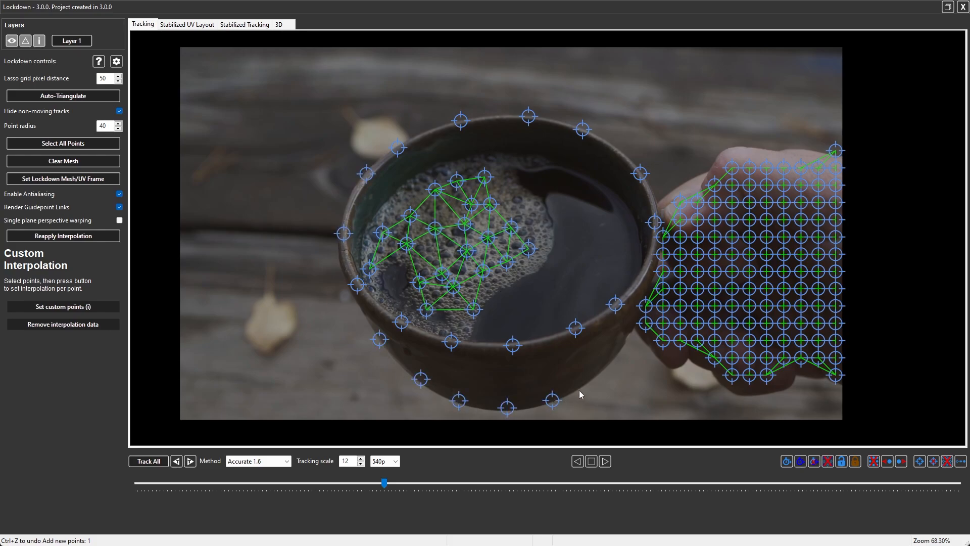
pyautogui.click(622, 348)
pyautogui.click(523, 276)
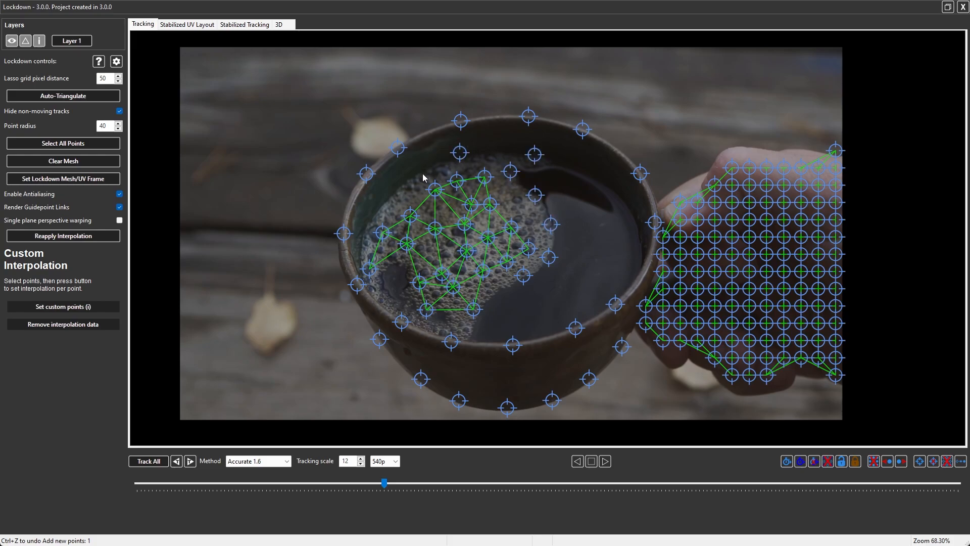
pyautogui.click(360, 248)
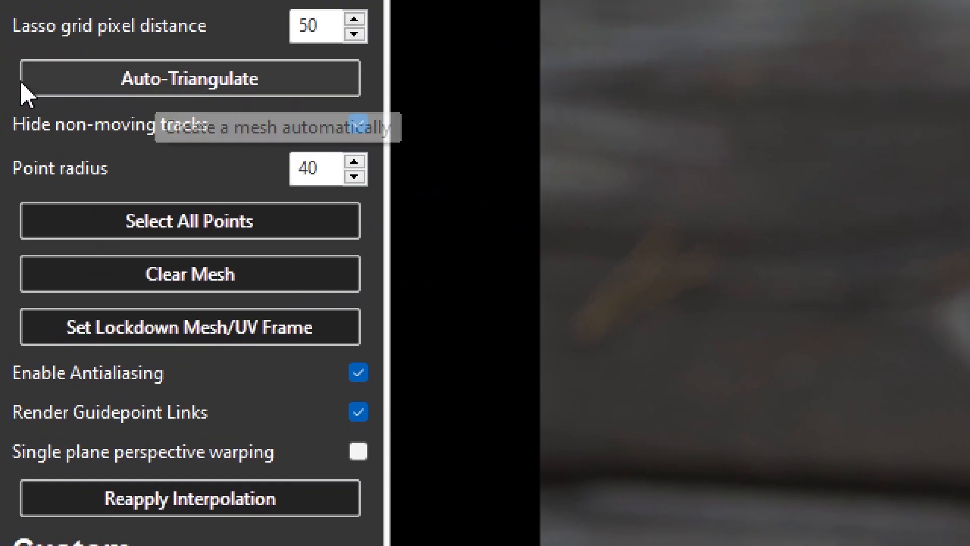
# Auto-triangulate the mesh and remove the stray edges spanning the background gaps between the cup and the hand
pyautogui.click(72, 94)
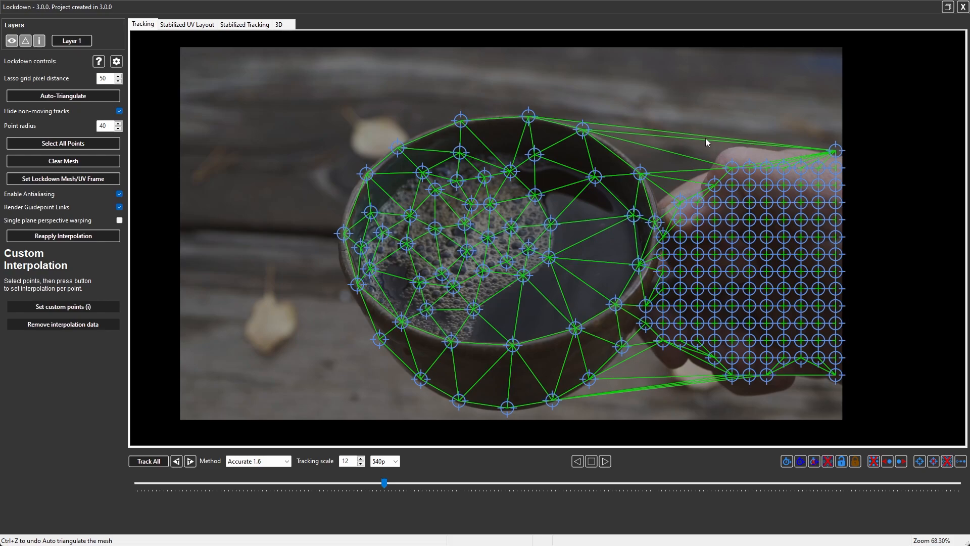
pyautogui.click(646, 378)
pyautogui.click(647, 387)
pyautogui.click(655, 390)
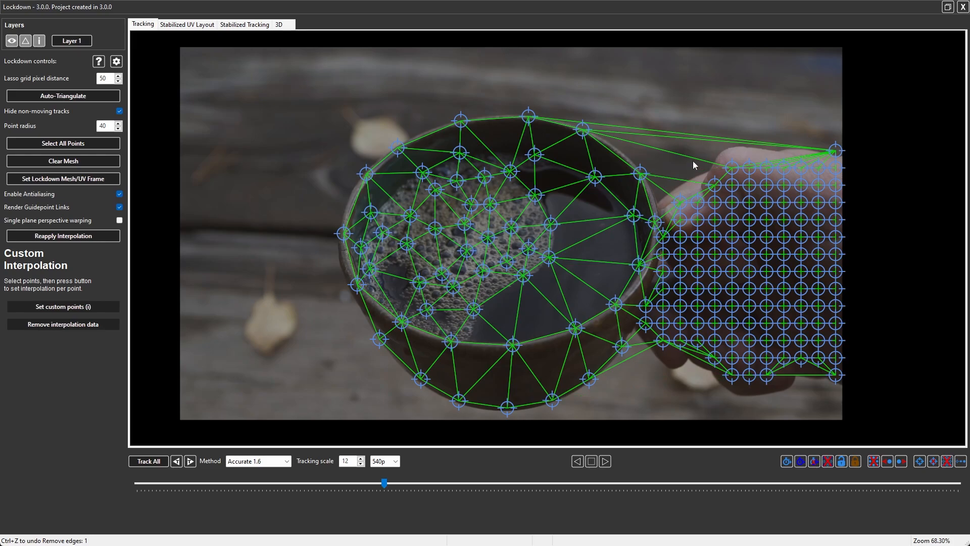
pyautogui.click(695, 158)
pyautogui.click(678, 133)
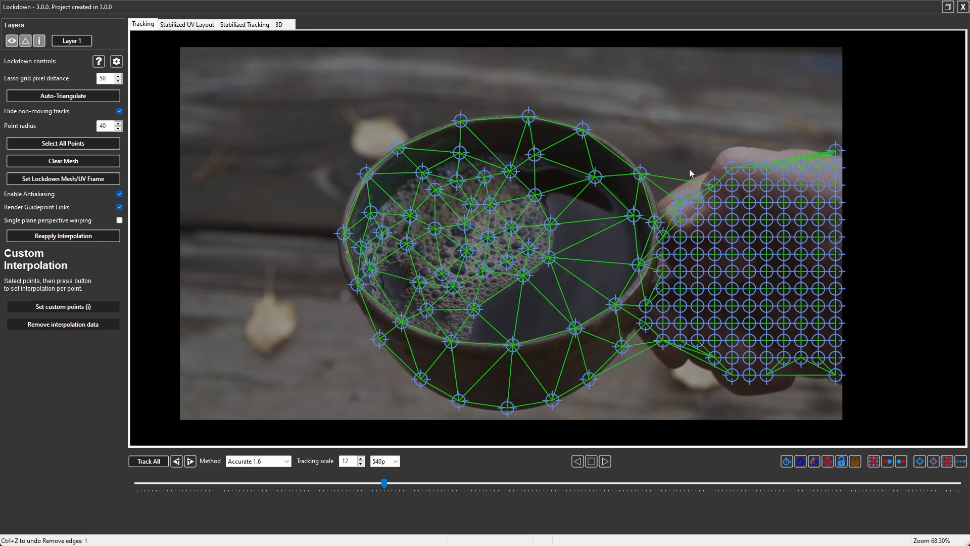
pyautogui.click(675, 177)
pyautogui.click(648, 338)
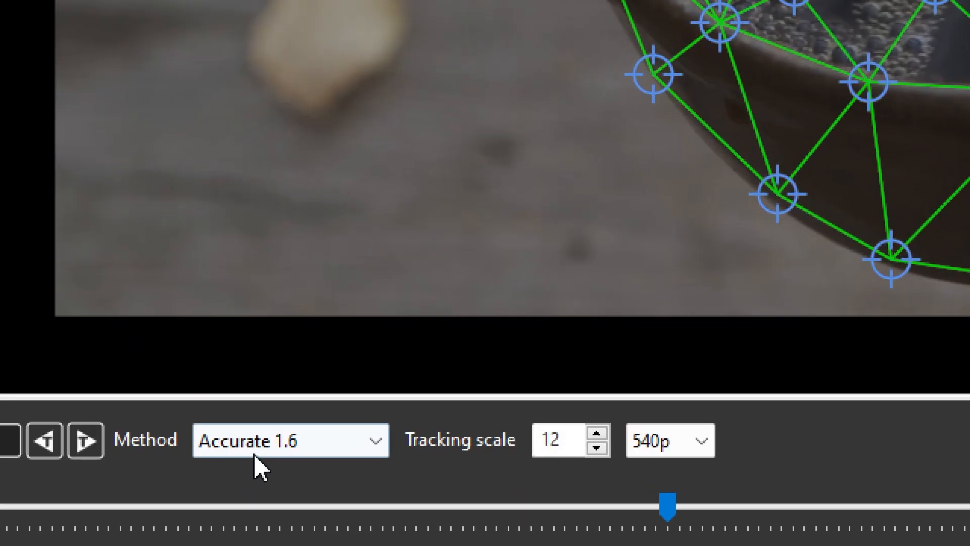
# Set the tracking method to Extremely Accurate and track all frames
pyautogui.click(246, 463)
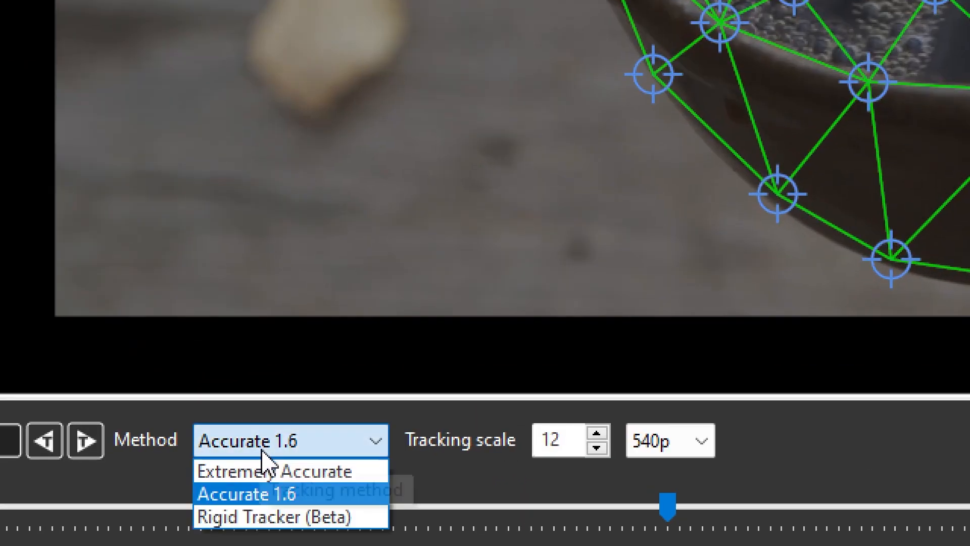
pyautogui.click(226, 474)
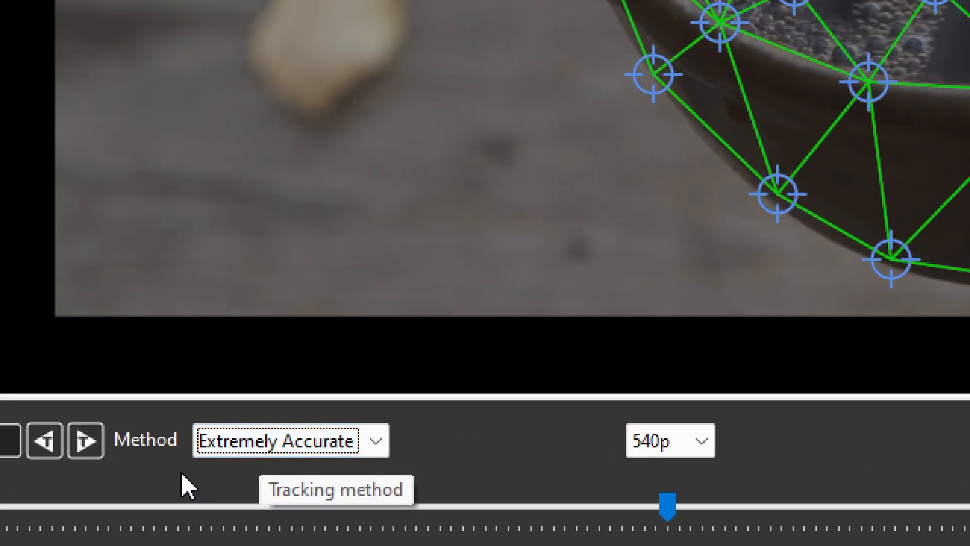
pyautogui.click(194, 449)
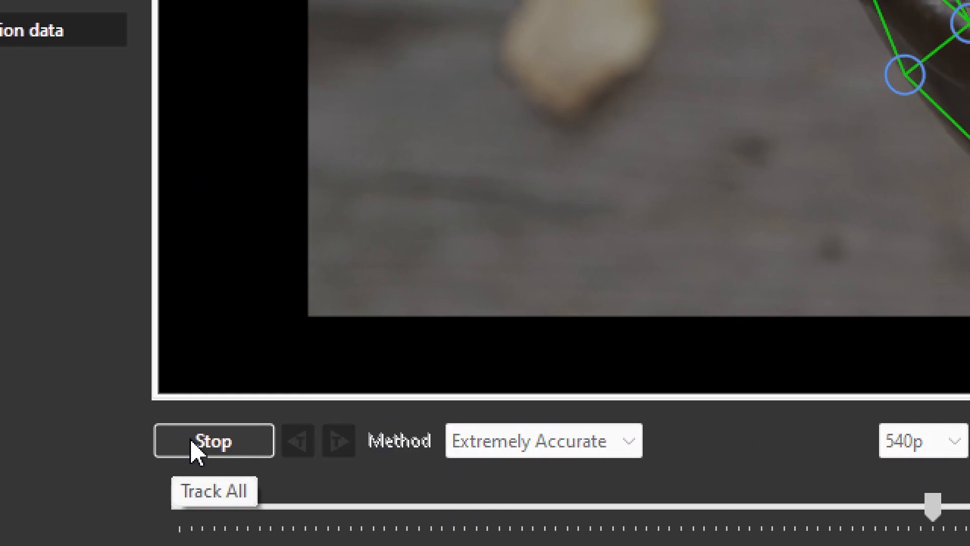
# Check how the tracked mesh follows the footage across frames, both in the tracking view and in the stabilized UV layout
pyautogui.moveTo(456, 484); pyautogui.dragTo(578, 483)
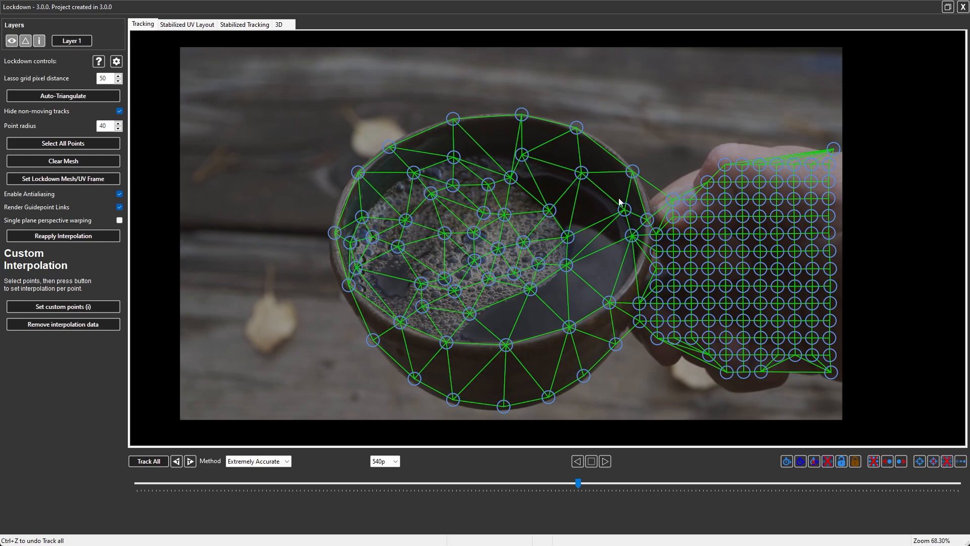
pyautogui.click(582, 484)
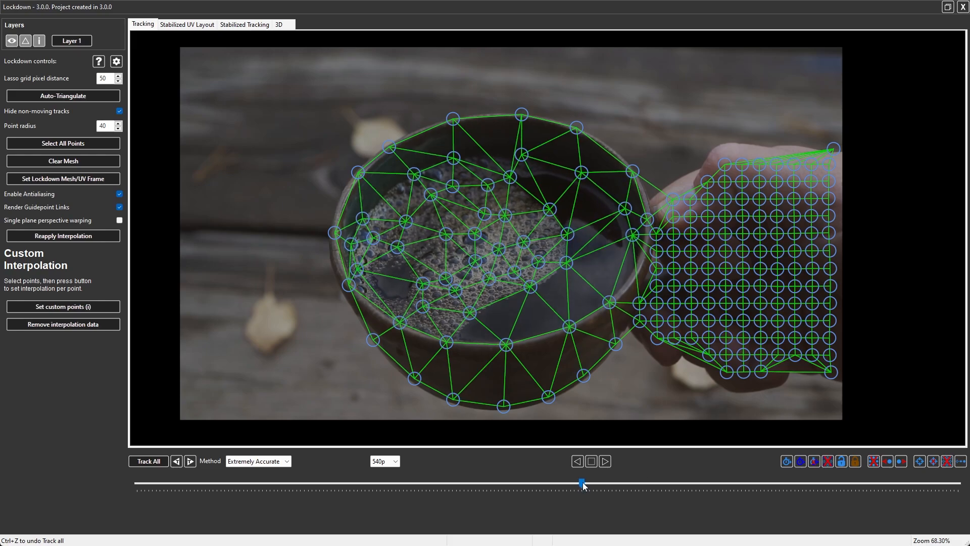
pyautogui.moveTo(582, 484); pyautogui.dragTo(589, 484)
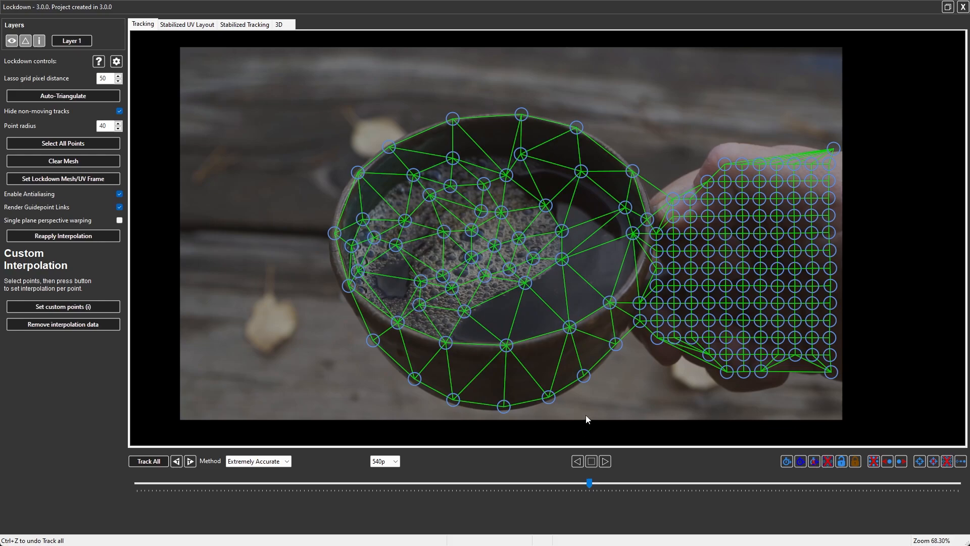
pyautogui.click(196, 25)
pyautogui.moveTo(494, 519); pyautogui.dragTo(423, 505)
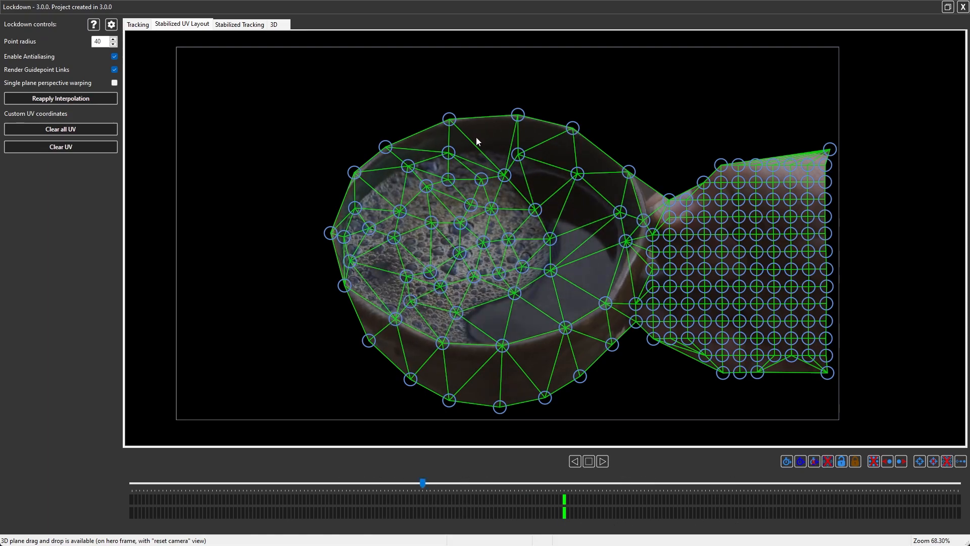
pyautogui.moveTo(489, 484); pyautogui.dragTo(518, 485)
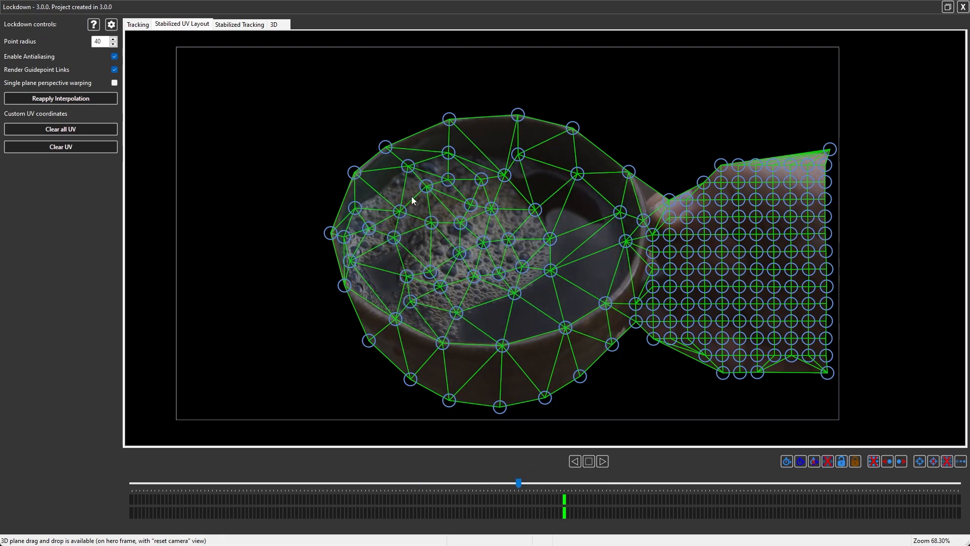
pyautogui.moveTo(518, 484); pyautogui.dragTo(494, 485)
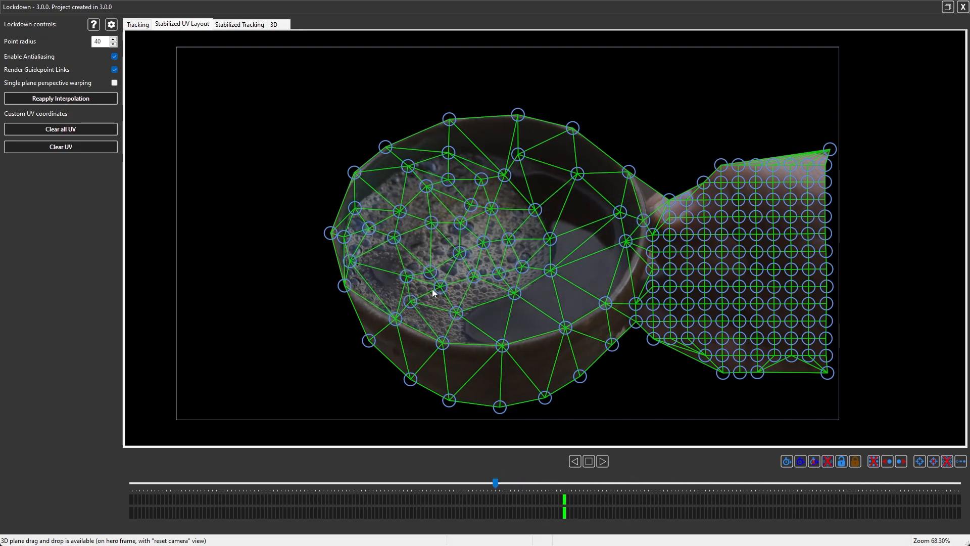
# Examine the 3D mesh of the cup and hand from several angles to judge its depth
pyautogui.click(242, 25)
pyautogui.click(275, 26)
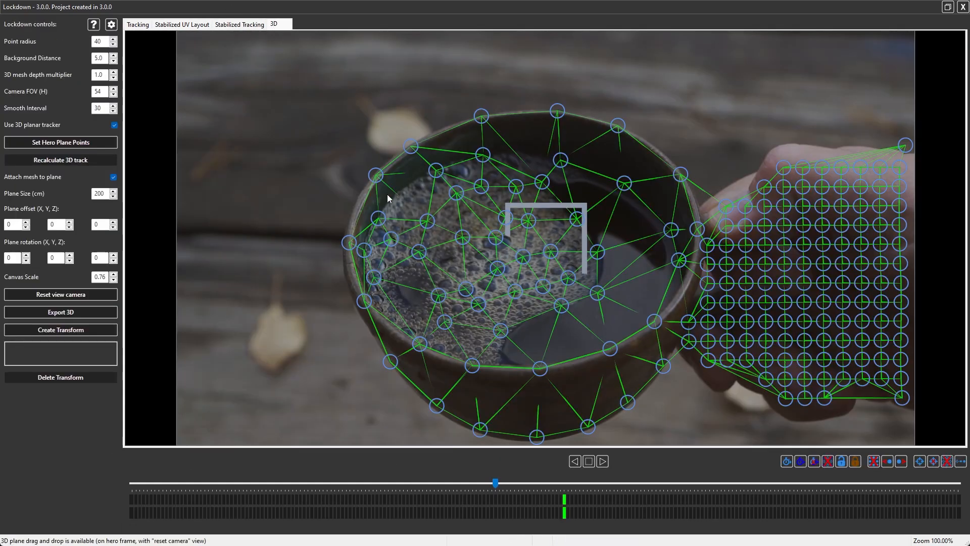
pyautogui.moveTo(475, 230); pyautogui.dragTo(890, 193)
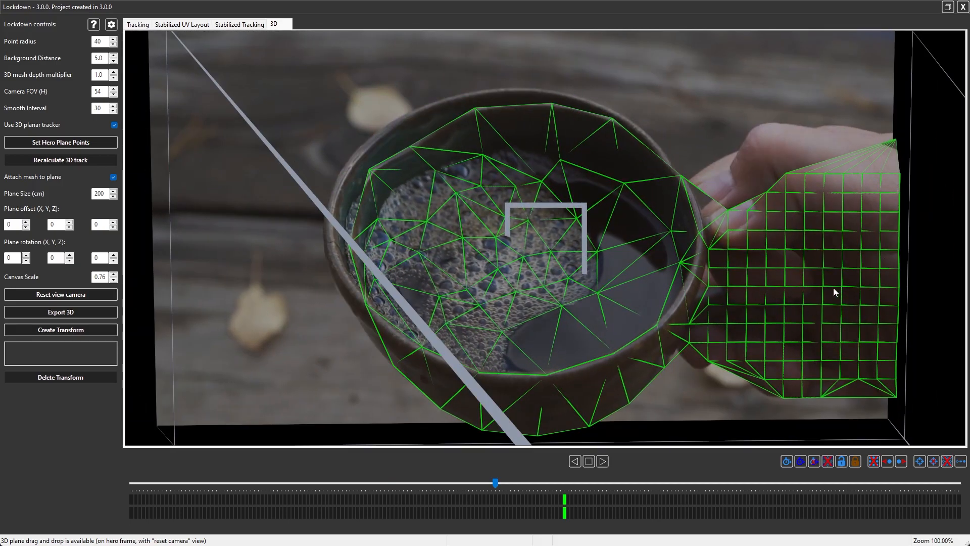
pyautogui.moveTo(835, 286); pyautogui.dragTo(818, 292)
pyautogui.moveTo(484, 325); pyautogui.dragTo(474, 181)
pyautogui.moveTo(517, 267); pyautogui.dragTo(552, 256)
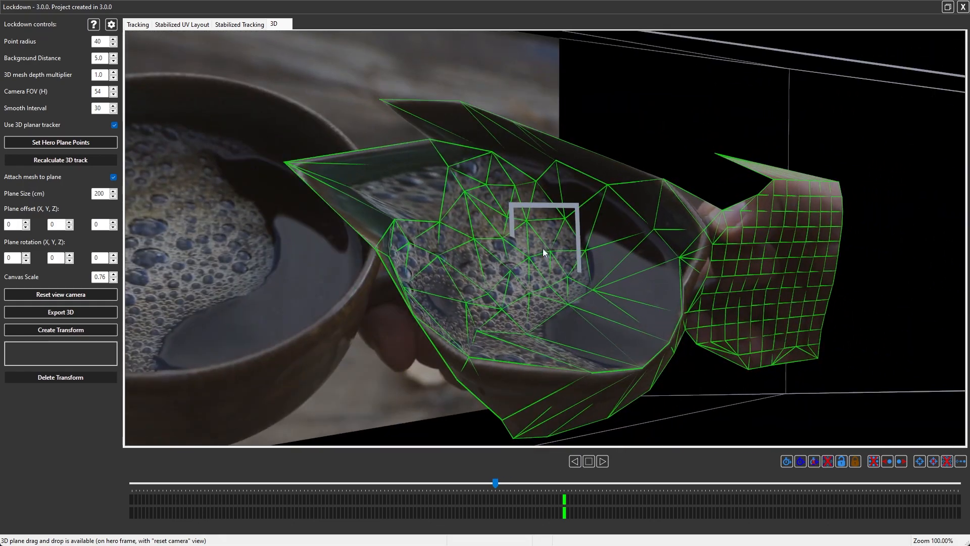
pyautogui.moveTo(579, 333); pyautogui.dragTo(548, 234)
pyautogui.moveTo(671, 246); pyautogui.dragTo(640, 239)
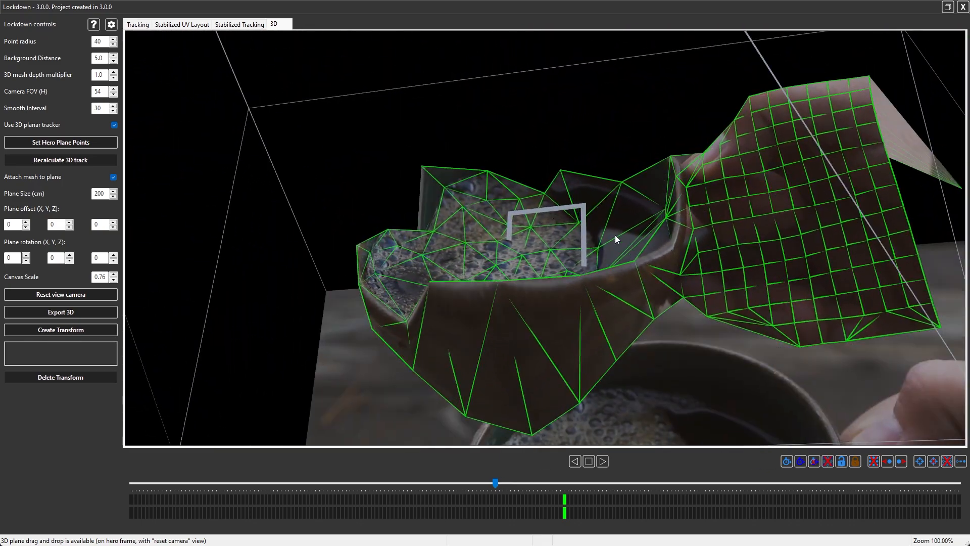
pyautogui.moveTo(555, 226); pyautogui.dragTo(586, 244)
pyautogui.scroll(-5, 555, 262)
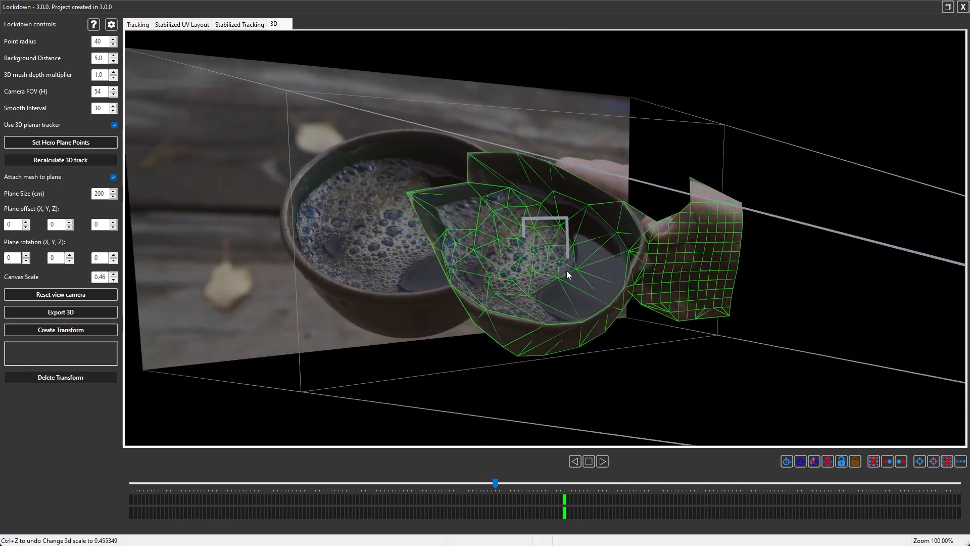
# Set the 3D mesh depth multiplier to 1.5 and inspect the deepened mesh from several angles
pyautogui.click(43, 295)
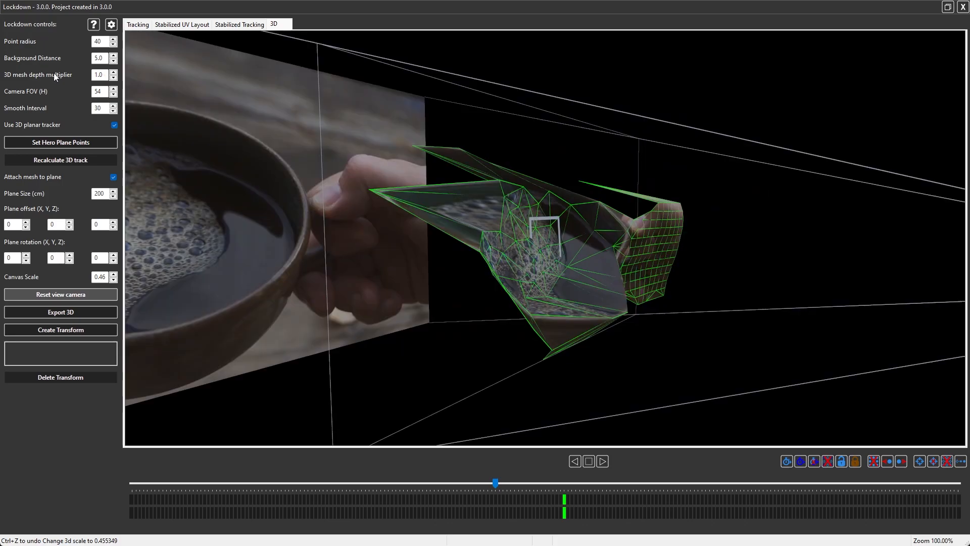
pyautogui.doubleClick(99, 75)
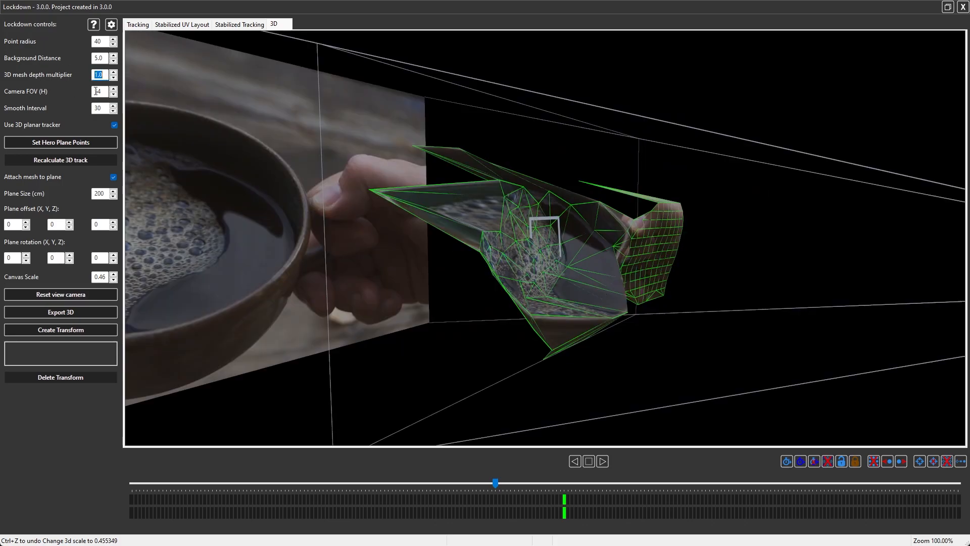
pyautogui.write('1.5')
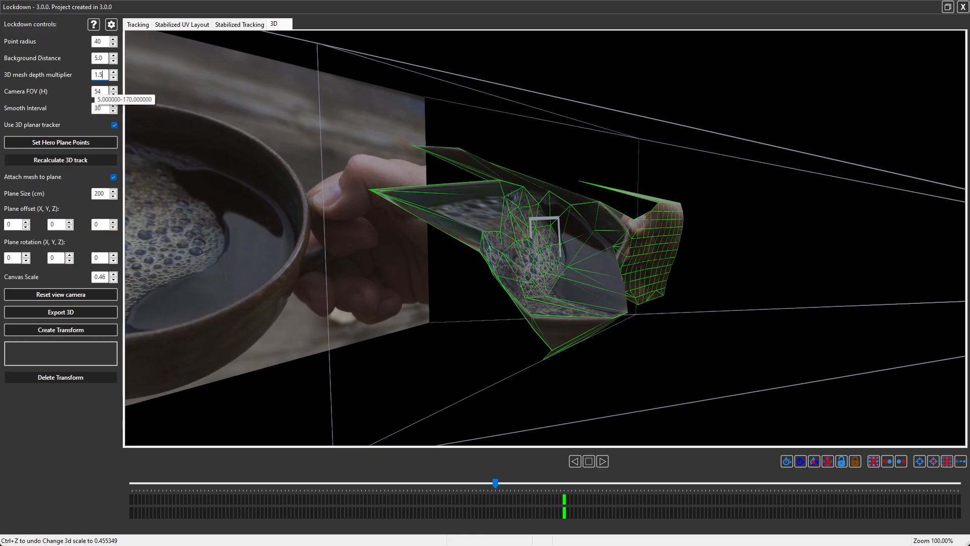
pyautogui.click(488, 482)
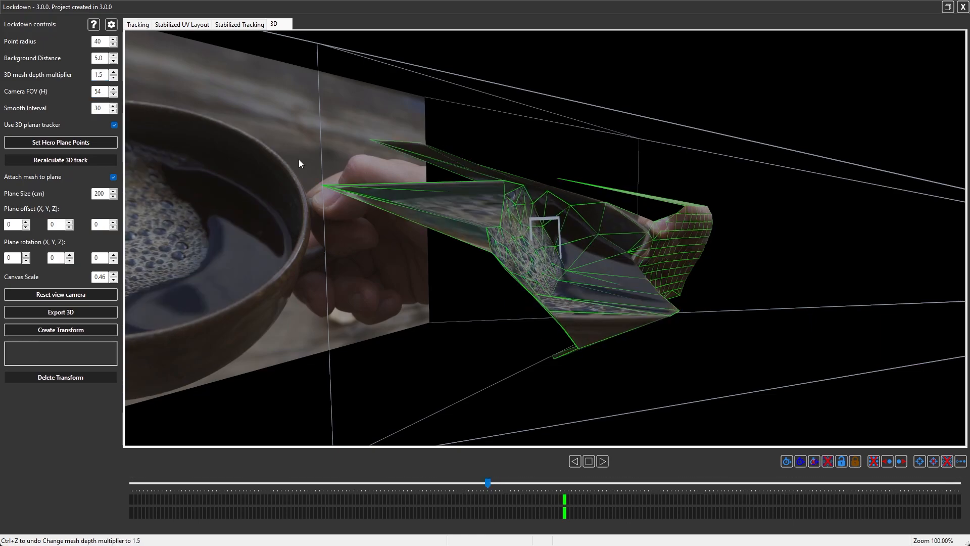
pyautogui.moveTo(555, 297)
pyautogui.mouseDown()
pyautogui.moveTo(521, 266)
pyautogui.moveTo(499, 268)
pyautogui.moveTo(545, 289)
pyautogui.moveTo(549, 259)
pyautogui.moveTo(552, 287)
pyautogui.mouseUp()
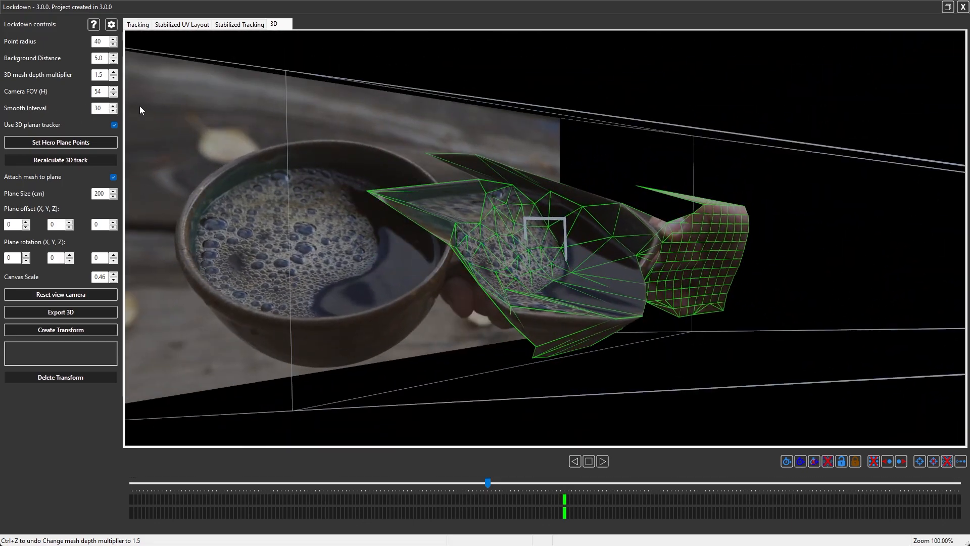
pyautogui.moveTo(568, 256); pyautogui.dragTo(576, 265)
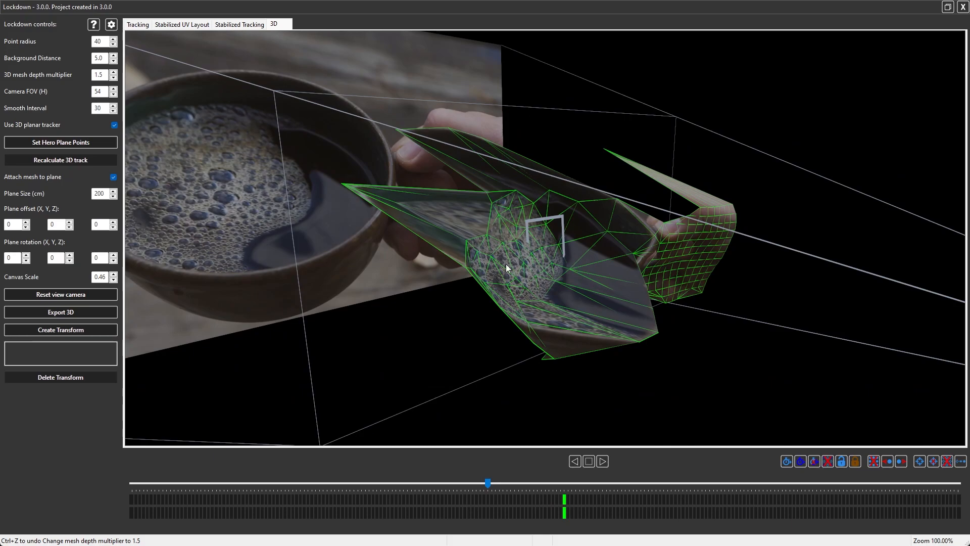
pyautogui.moveTo(578, 262); pyautogui.dragTo(653, 225)
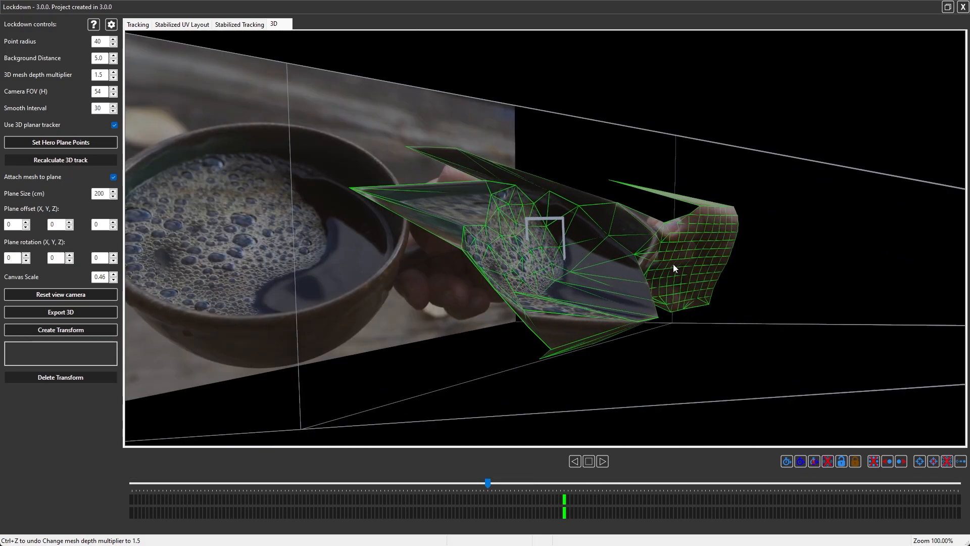
# Set the depth smooth interval to 0 and check the 3D mesh at other frames
pyautogui.doubleClick(100, 108)
pyautogui.press('Return')
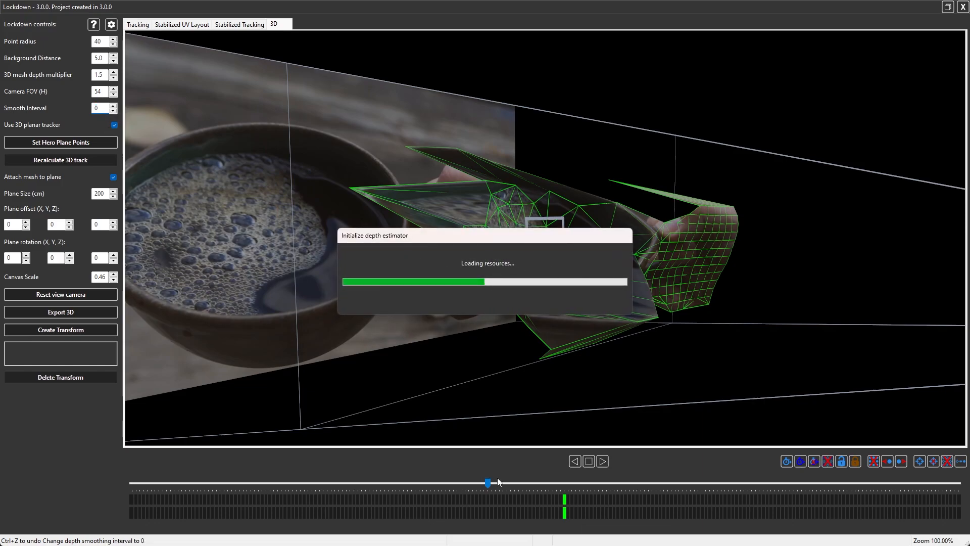
pyautogui.click(494, 484)
pyautogui.moveTo(493, 483); pyautogui.dragTo(414, 483)
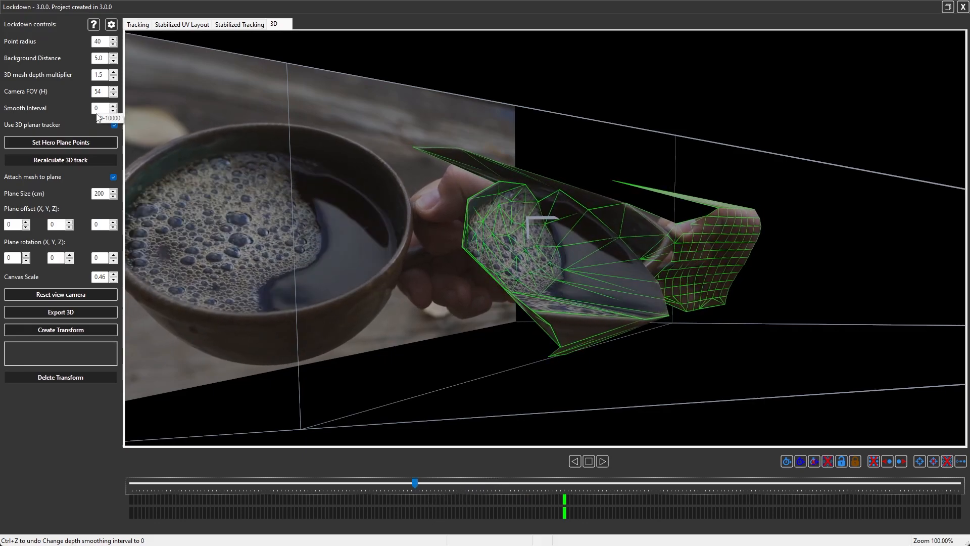
pyautogui.moveTo(493, 484); pyautogui.dragTo(473, 503)
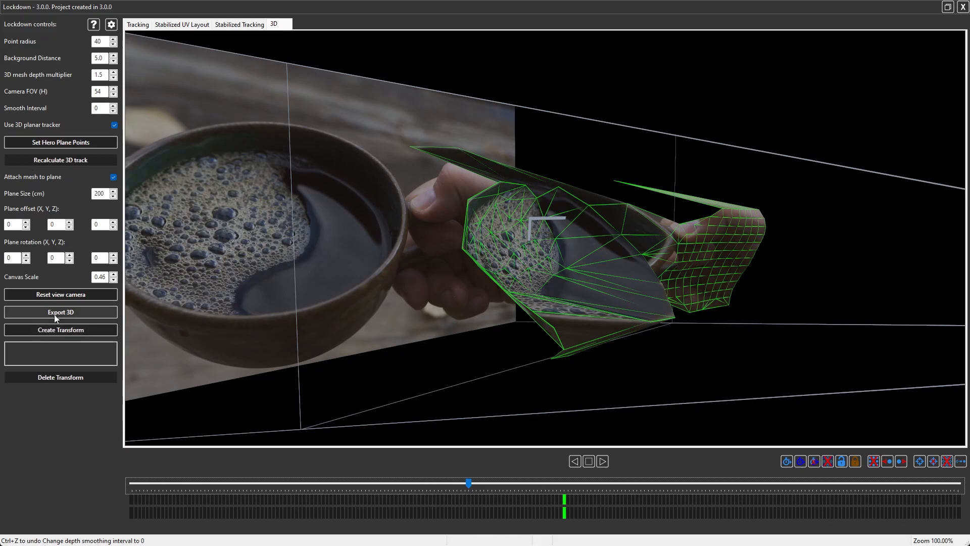
# Reset the view camera and create a transform from points 2, 14 and 16 in the upper-left part of the foam
pyautogui.click(60, 295)
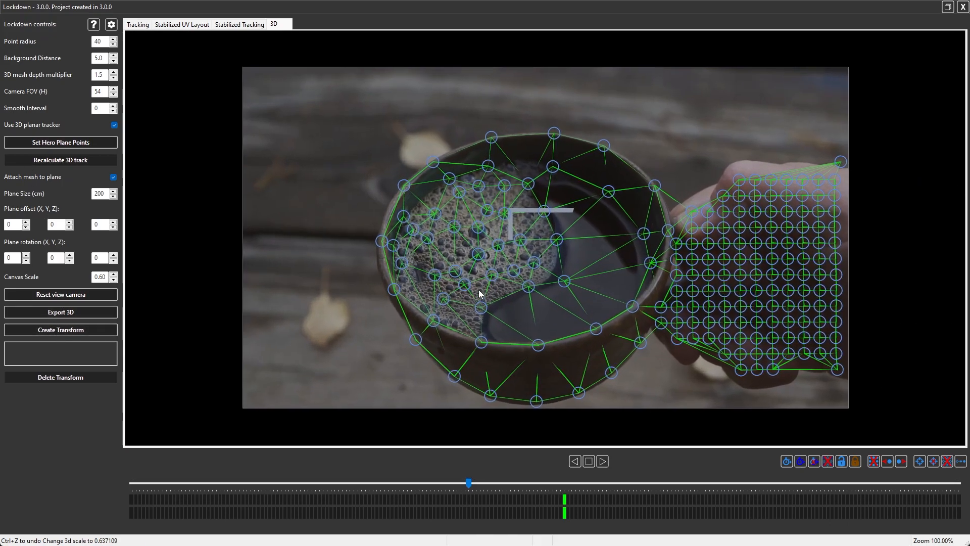
pyautogui.scroll(3, 478, 289)
pyautogui.click(408, 208)
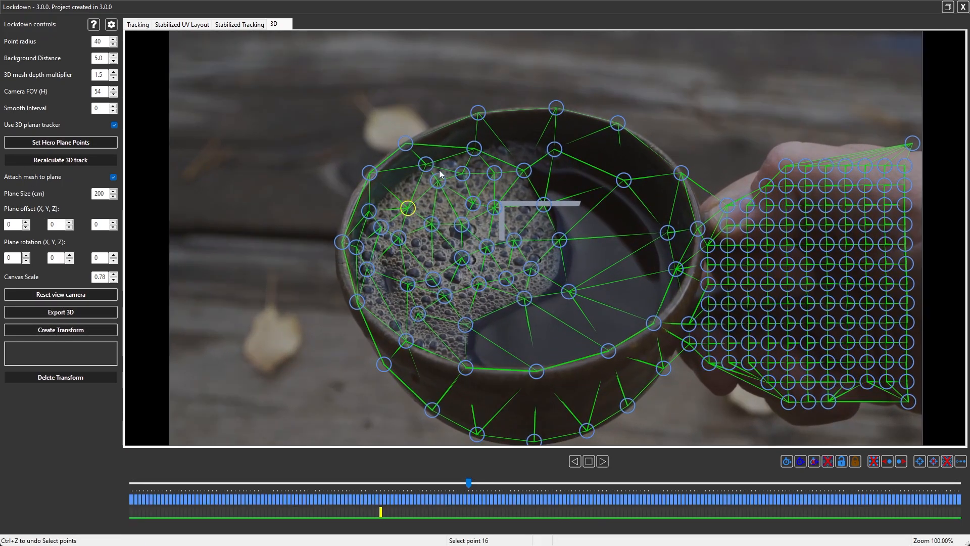
pyautogui.click(425, 163)
pyautogui.click(413, 204)
pyautogui.keyDown('shift'); pyautogui.click(405, 232); pyautogui.keyUp('shift')
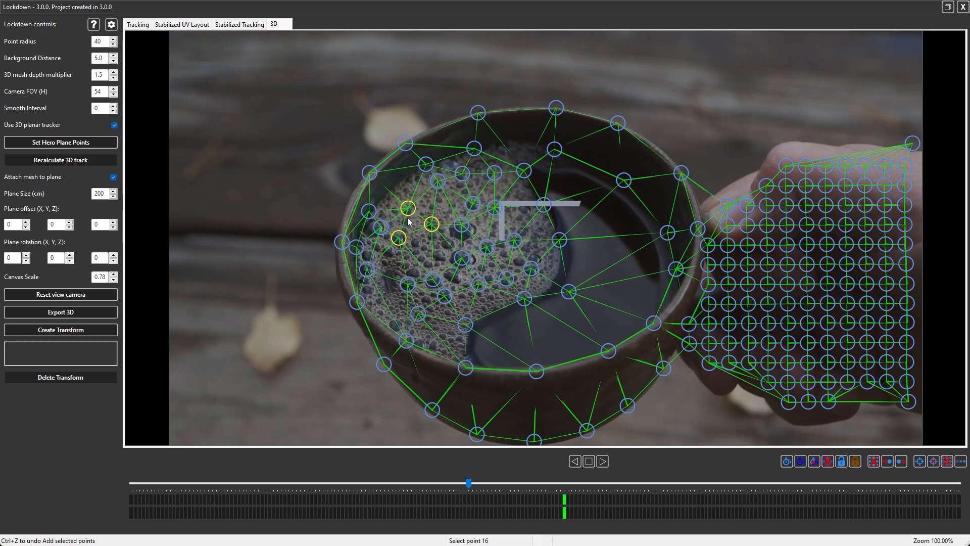
pyautogui.click(63, 334)
# Create a second transform from points 6, 7 and 20 in the upper middle of the foam
pyautogui.click(462, 225)
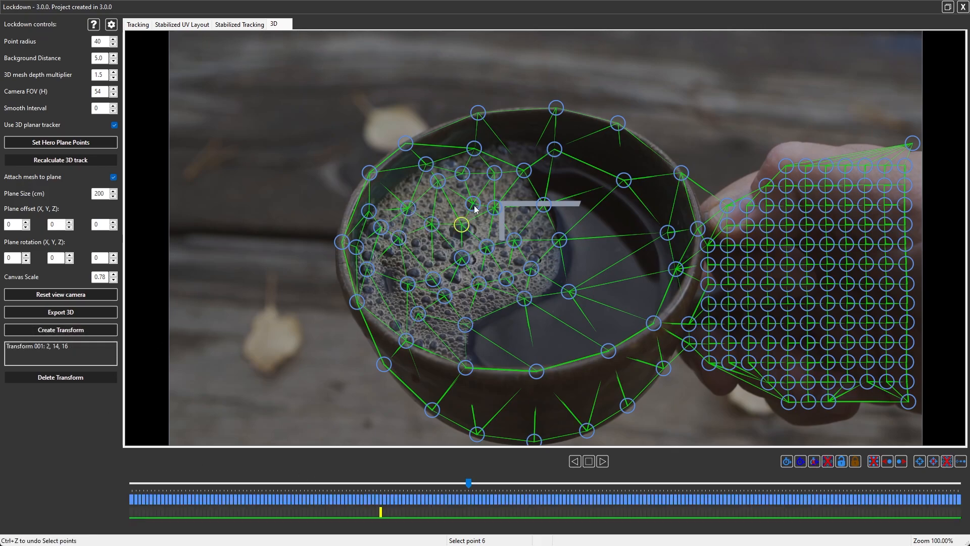
pyautogui.keyDown('shift'); pyautogui.click(473, 204); pyautogui.keyUp('shift')
pyautogui.keyDown('shift'); pyautogui.click(495, 207); pyautogui.keyUp('shift')
pyautogui.click(53, 330)
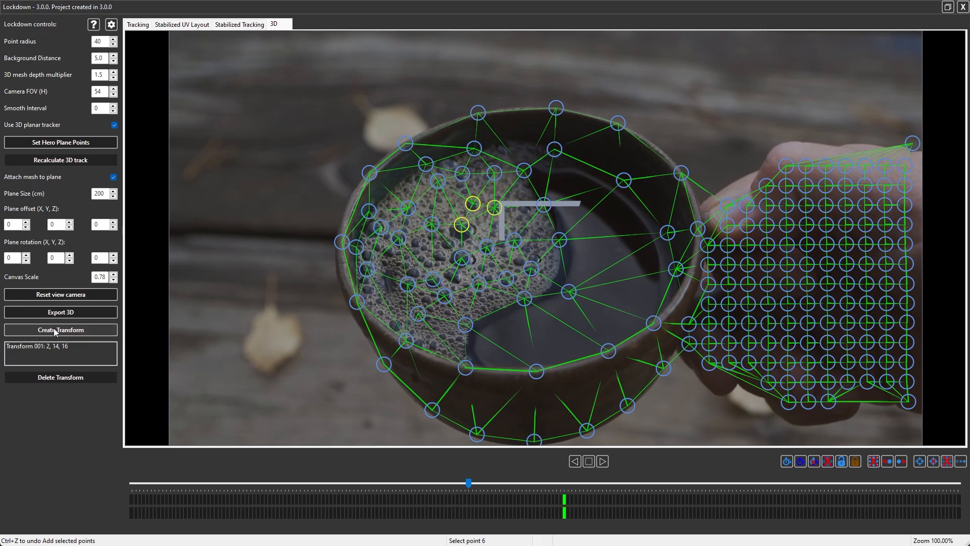
# Create a third transform from points 5, 12 and 13 in the lower-left foam and check which points each transform uses
pyautogui.click(407, 284)
pyautogui.keyDown('shift'); pyautogui.click(418, 313); pyautogui.keyUp('shift')
pyautogui.keyDown('shift'); pyautogui.click(444, 296); pyautogui.keyUp('shift')
pyautogui.click(65, 333)
pyautogui.click(45, 354)
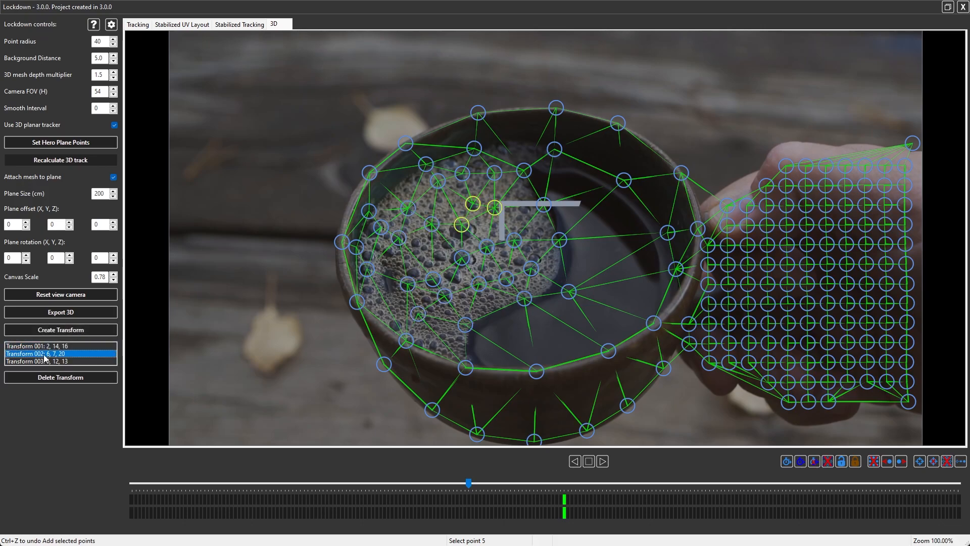
pyautogui.click(44, 361)
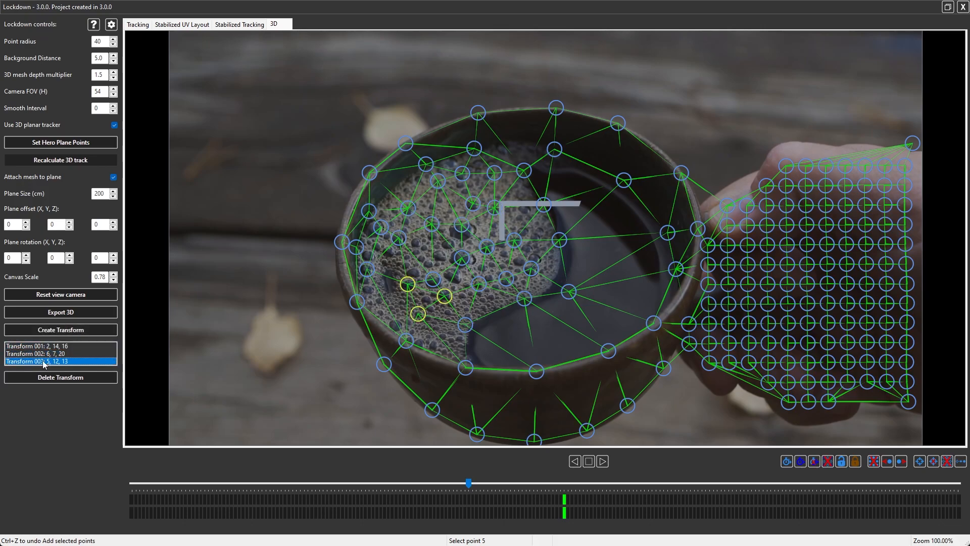
pyautogui.click(47, 354)
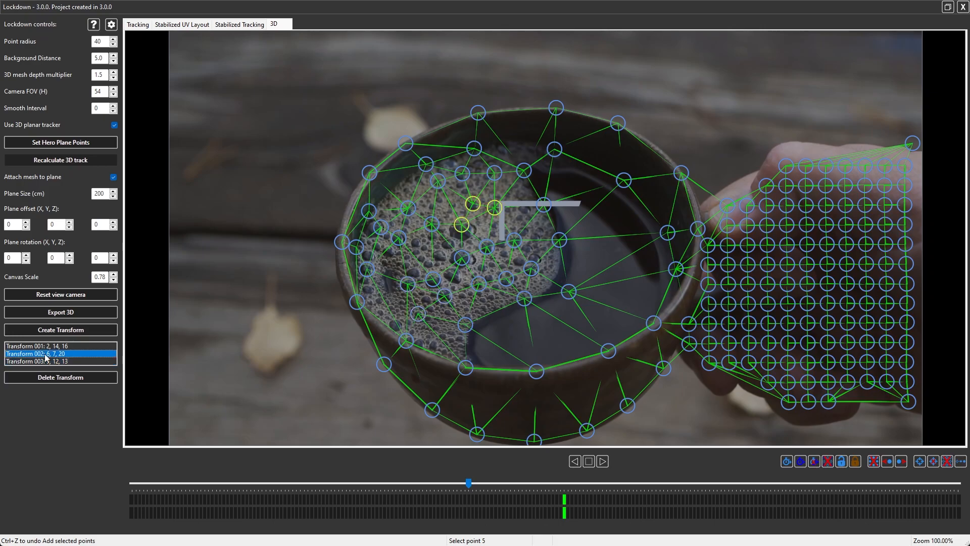
pyautogui.click(47, 346)
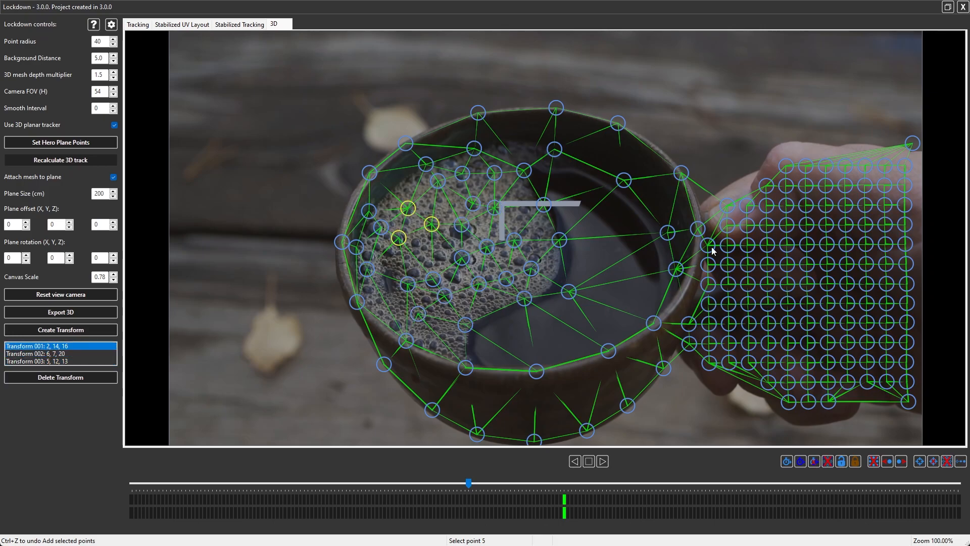
# Create a fourth transform from points 8, 9 and 11 near the foam's right edge and review all four transforms
pyautogui.click(486, 247)
pyautogui.keyDown('shift'); pyautogui.click(506, 278); pyautogui.keyUp('shift')
pyautogui.keyDown('shift'); pyautogui.click(514, 241); pyautogui.keyUp('shift')
pyautogui.click(58, 329)
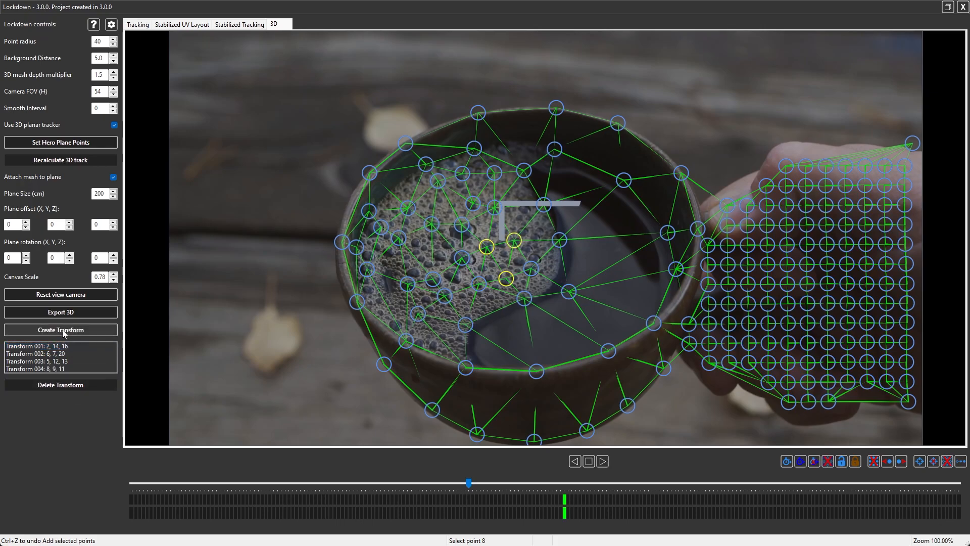
pyautogui.click(60, 346)
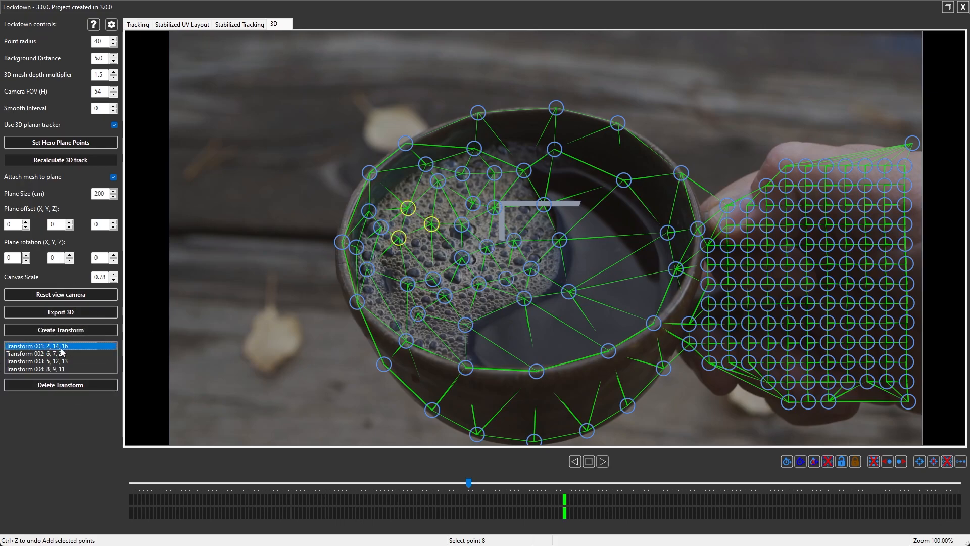
pyautogui.click(62, 353)
pyautogui.click(62, 361)
pyautogui.click(61, 368)
pyautogui.click(61, 360)
# Go to the first frame and export the 3D scene to Cinema 4D with frames exported and textures applied
pyautogui.moveTo(386, 485); pyautogui.dragTo(133, 492)
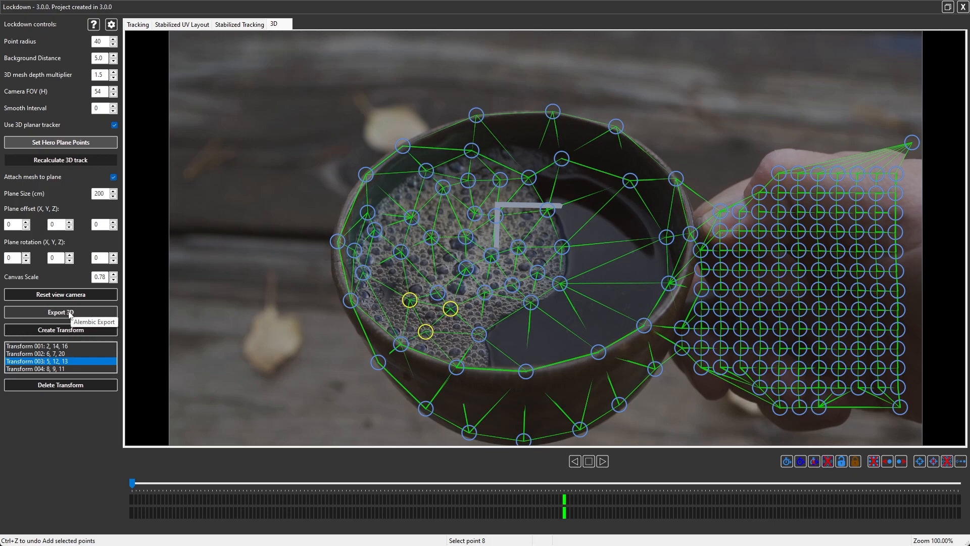
pyautogui.click(77, 313)
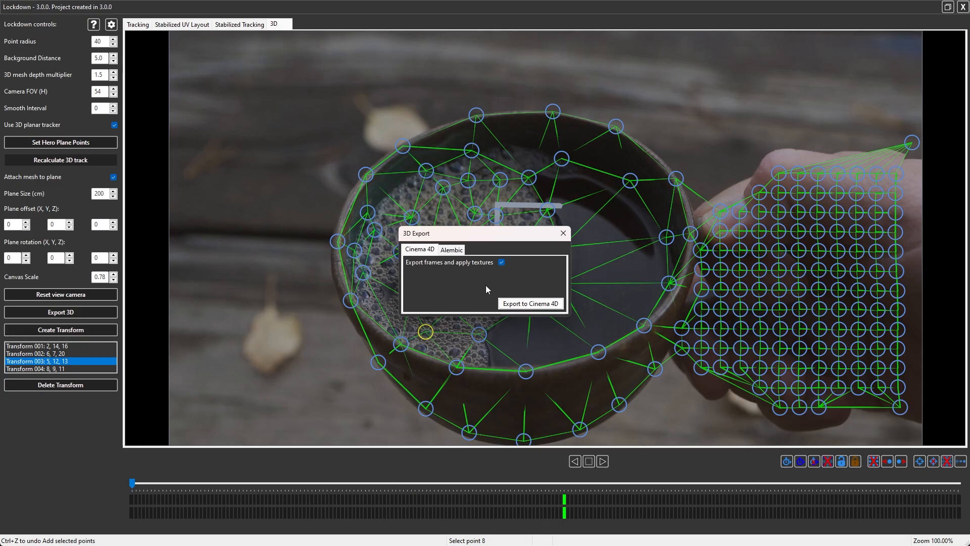
pyautogui.click(451, 249)
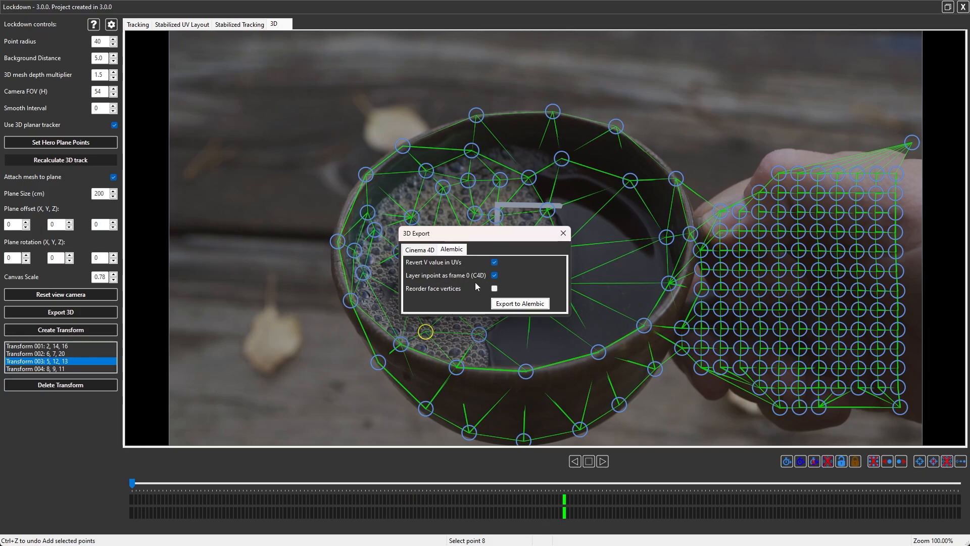
pyautogui.click(420, 250)
pyautogui.click(512, 304)
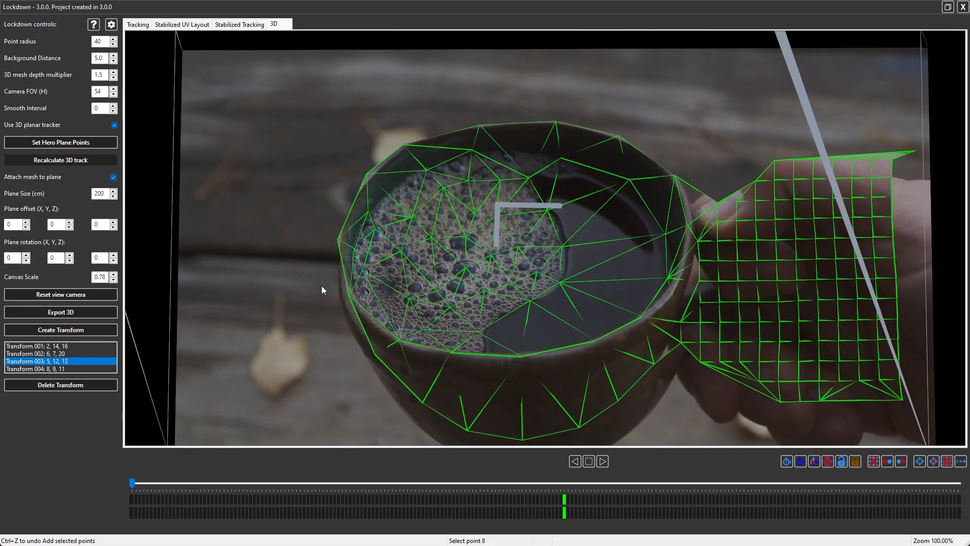
# Open the Alembic export options, then close the Lockdown window to return to After Effects
pyautogui.click(77, 313)
pyautogui.click(452, 250)
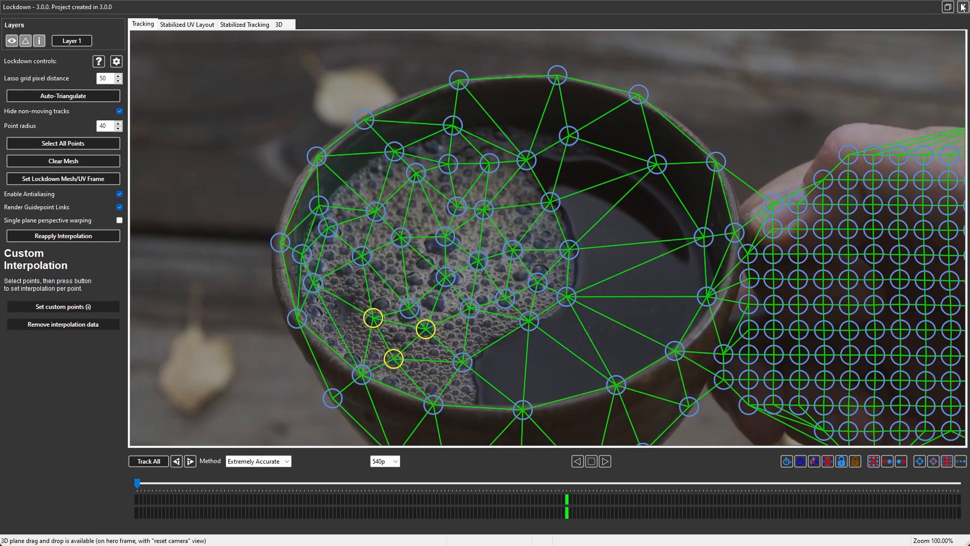
pyautogui.click(962, 7)
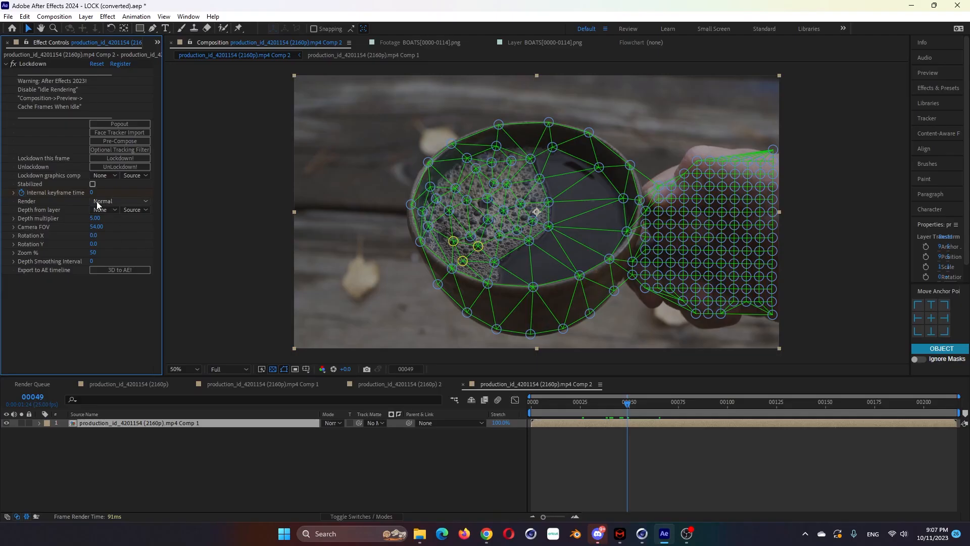
# Set the Lockdown effect's render mode to Depth and check the depth map of the cup and hand across several frames
pyautogui.click(102, 201)
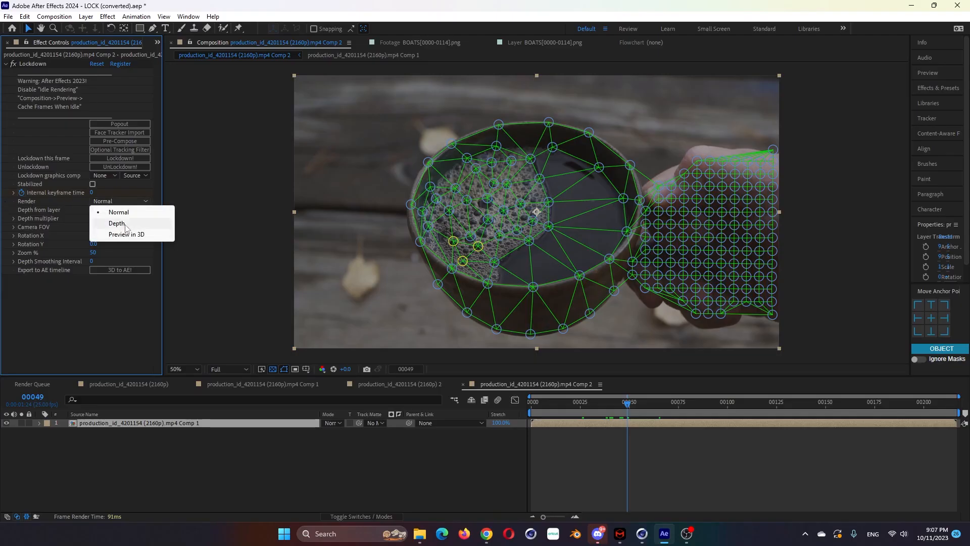
pyautogui.click(117, 223)
pyautogui.moveTo(613, 401)
pyautogui.mouseDown()
pyautogui.moveTo(623, 409)
pyautogui.moveTo(610, 411)
pyautogui.mouseUp()
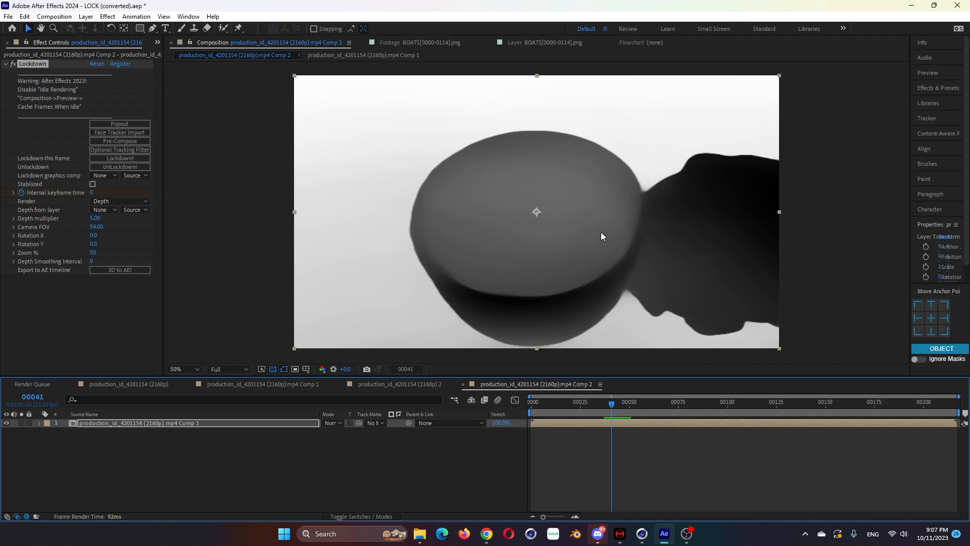
pyautogui.moveTo(609, 404)
pyautogui.mouseDown()
pyautogui.moveTo(635, 413)
pyautogui.moveTo(617, 405)
pyautogui.moveTo(625, 408)
pyautogui.mouseUp()
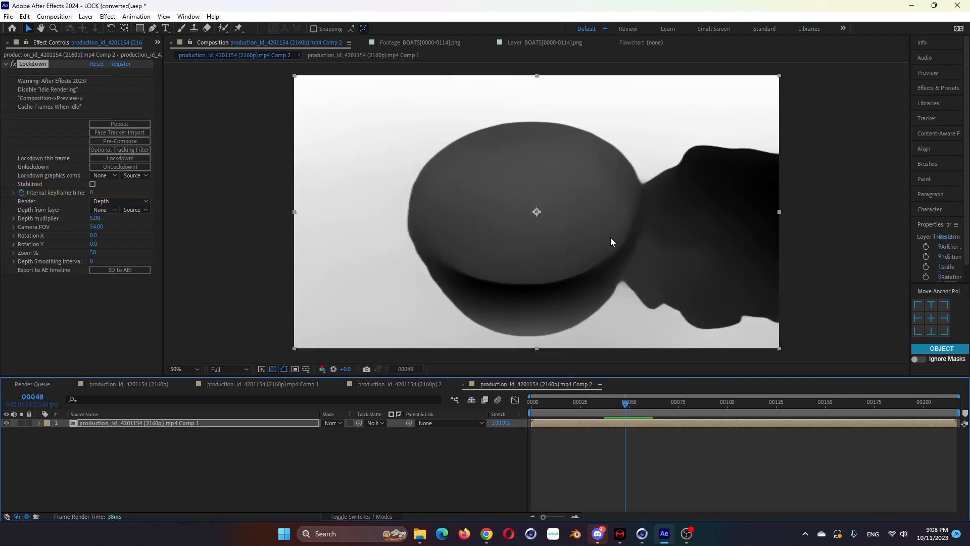
pyautogui.click(612, 404)
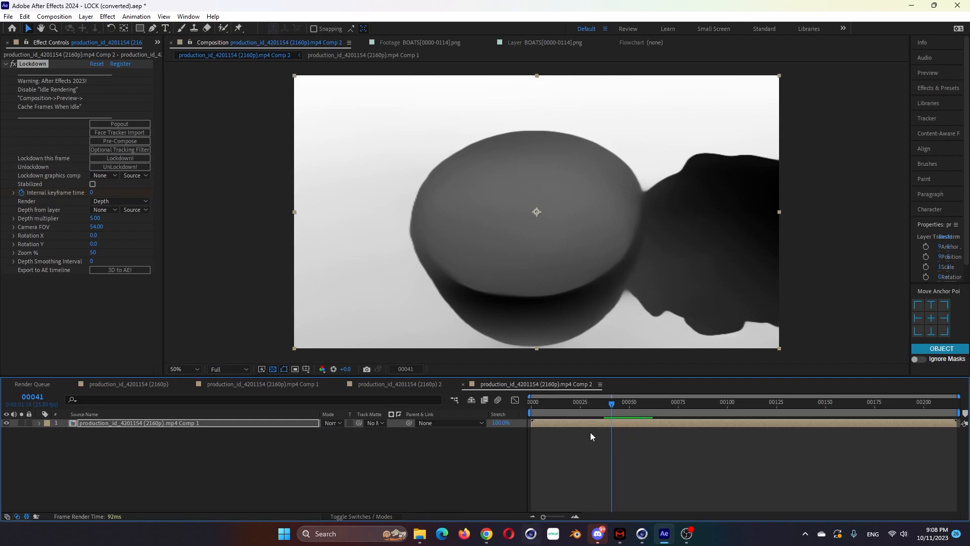
pyautogui.moveTo(632, 410); pyautogui.dragTo(635, 405)
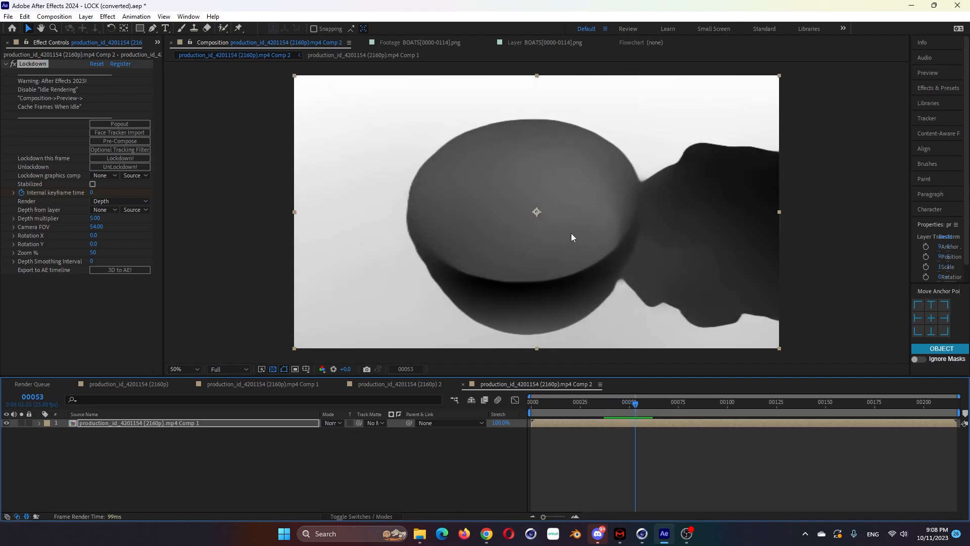
pyautogui.moveTo(632, 410)
pyautogui.mouseDown()
pyautogui.moveTo(642, 413)
pyautogui.moveTo(614, 413)
pyautogui.moveTo(641, 408)
pyautogui.mouseUp()
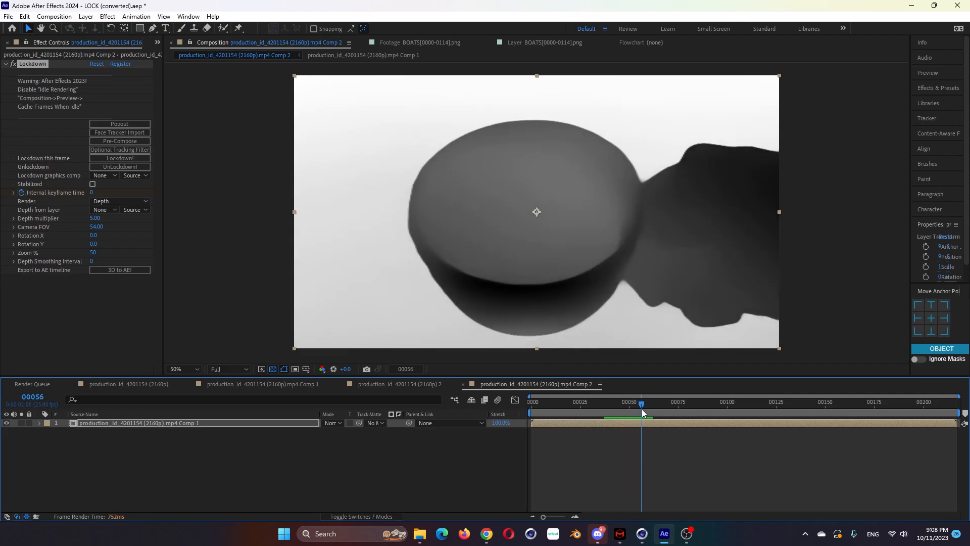
pyautogui.click(617, 403)
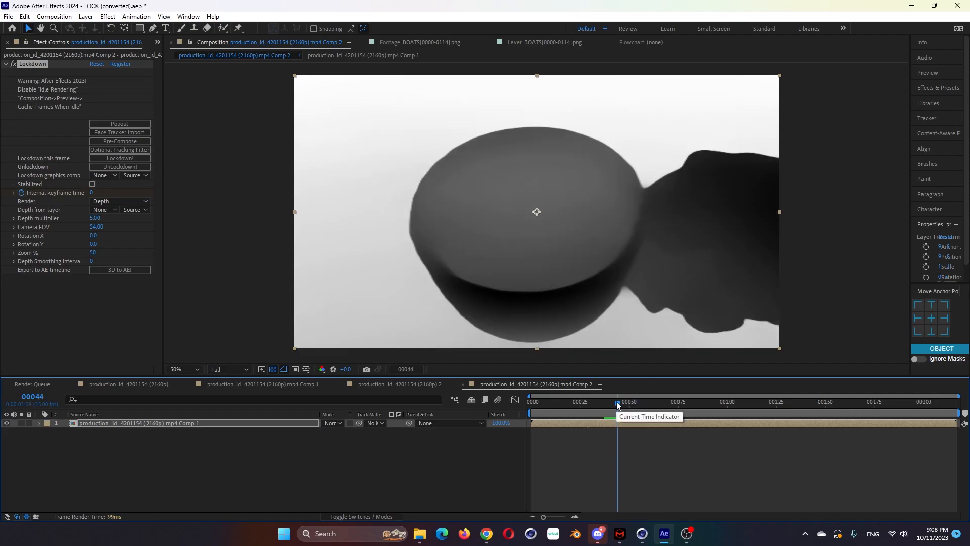
pyautogui.moveTo(617, 403); pyautogui.dragTo(631, 411)
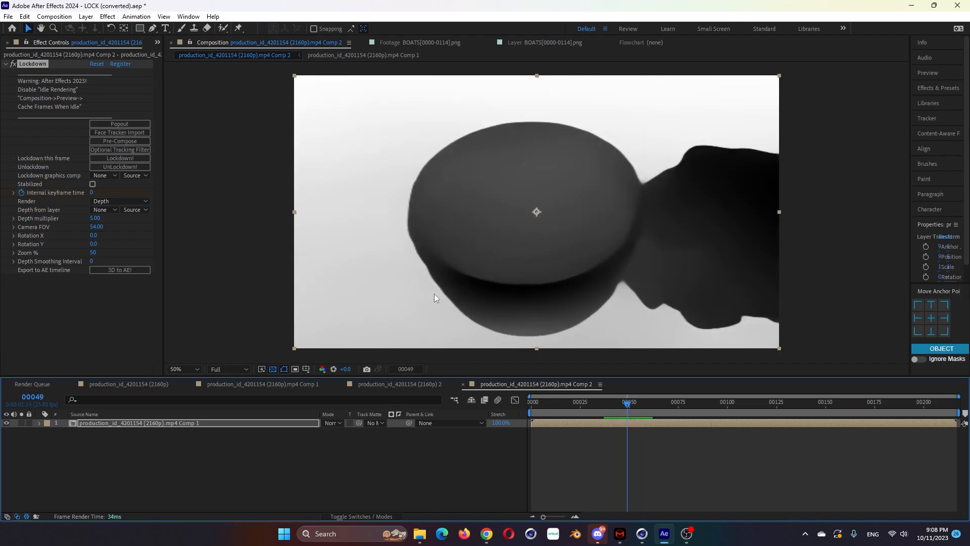
# Switch to Cinema 4D and examine the finished COFFEE.c4d scene's lights, boat nulls and cup mesh from another angle, ending at frame 26
pyautogui.moveTo(623, 405)
pyautogui.mouseDown()
pyautogui.moveTo(611, 405)
pyautogui.moveTo(624, 405)
pyautogui.mouseUp()
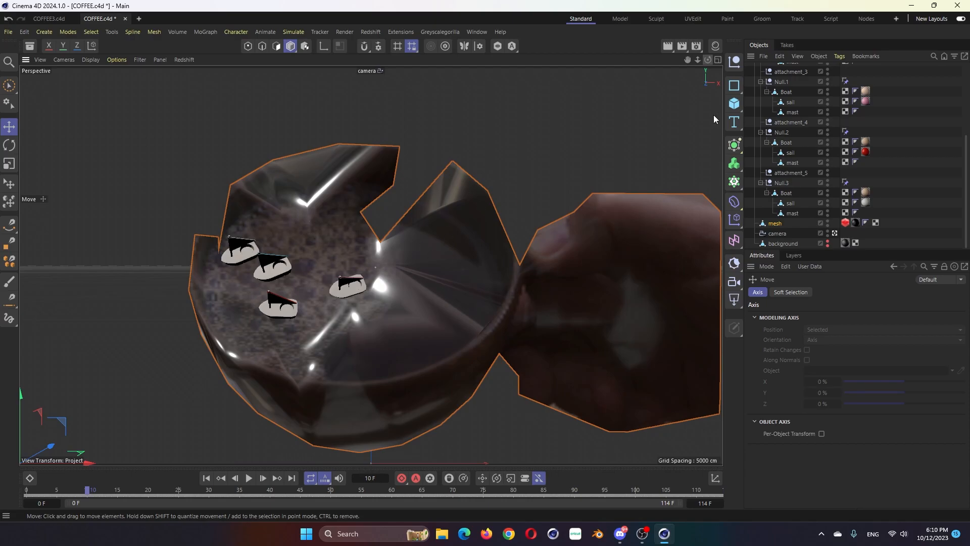
pyautogui.scroll(3, 870, 171)
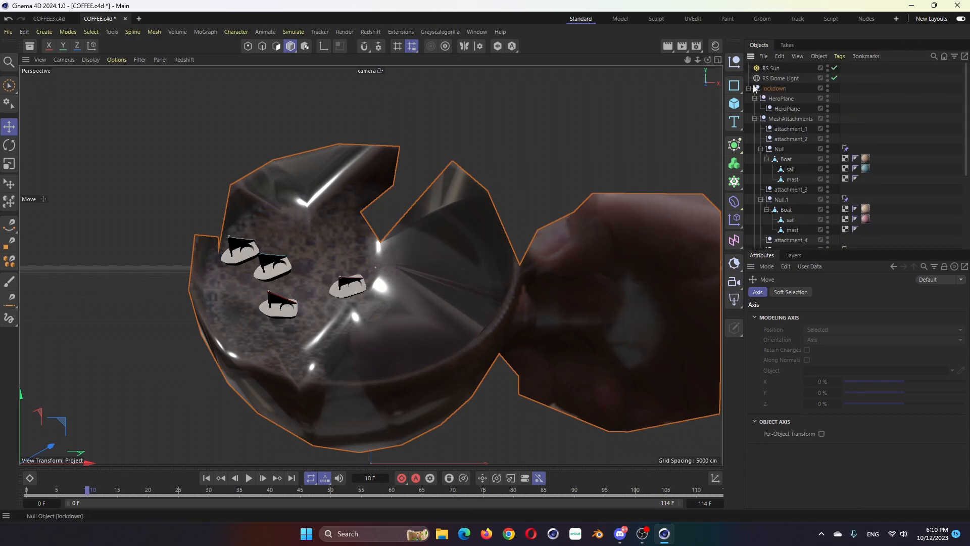
pyautogui.click(770, 68)
pyautogui.click(768, 79)
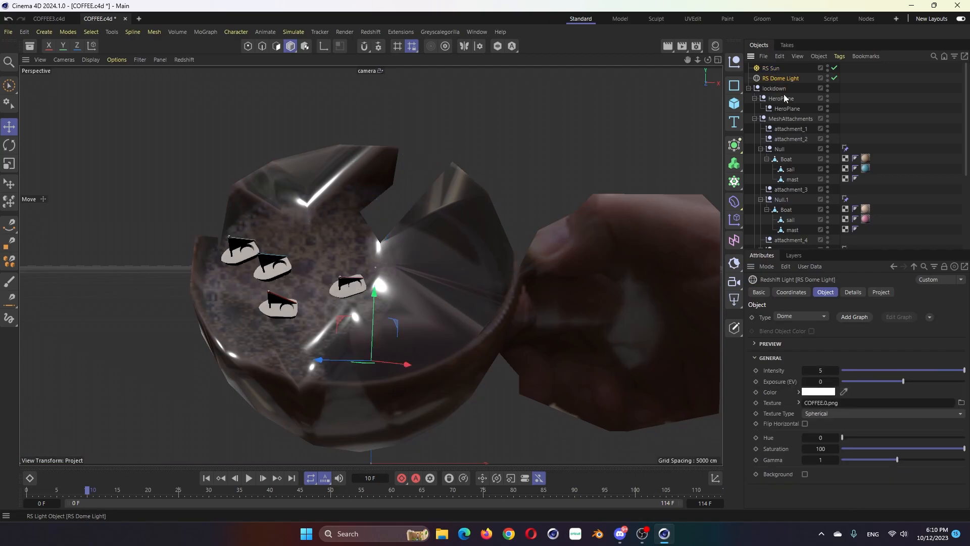
pyautogui.scroll(-5, 811, 174)
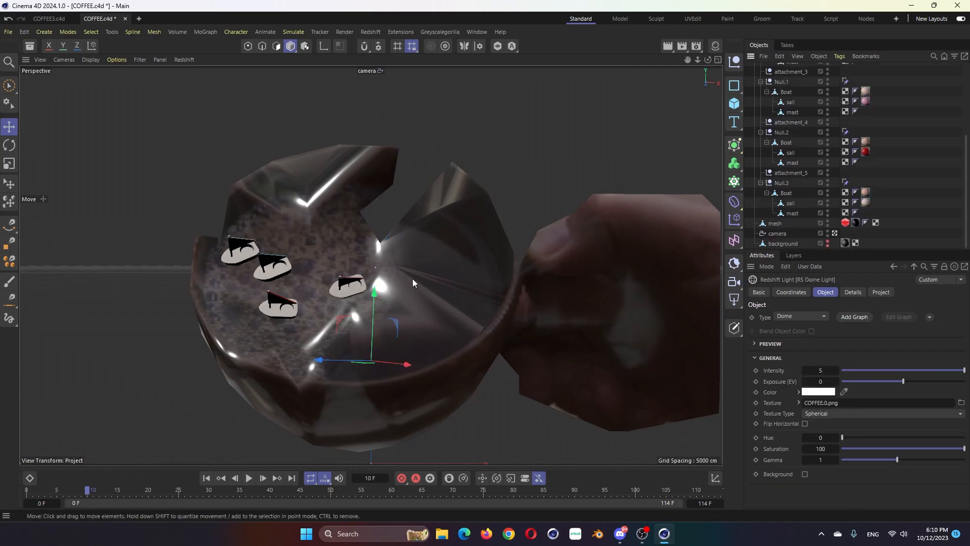
pyautogui.keyDown('alt'); pyautogui.moveTo(294, 313); pyautogui.dragTo(348, 282); pyautogui.keyUp('alt')
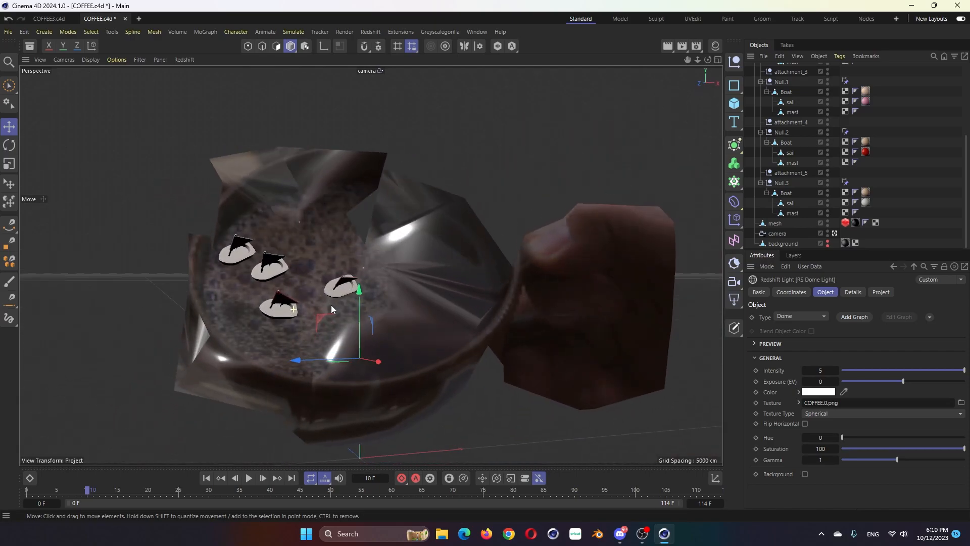
pyautogui.click(362, 293)
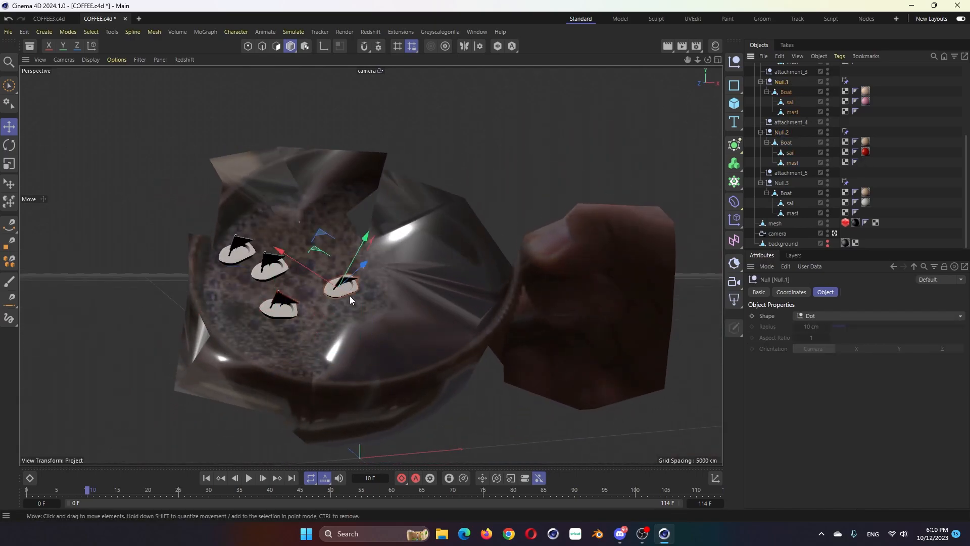
pyautogui.moveTo(88, 489); pyautogui.dragTo(184, 489)
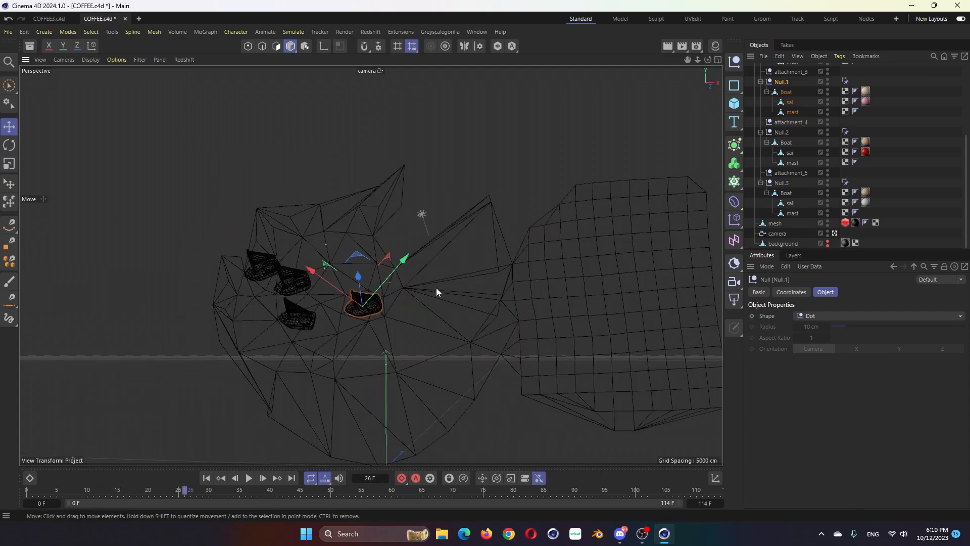
# Switch to the COFFEE3.c4d scene, expand the lockdown null, view through its camera and check the tracked mesh up to frame 128
pyautogui.click(51, 19)
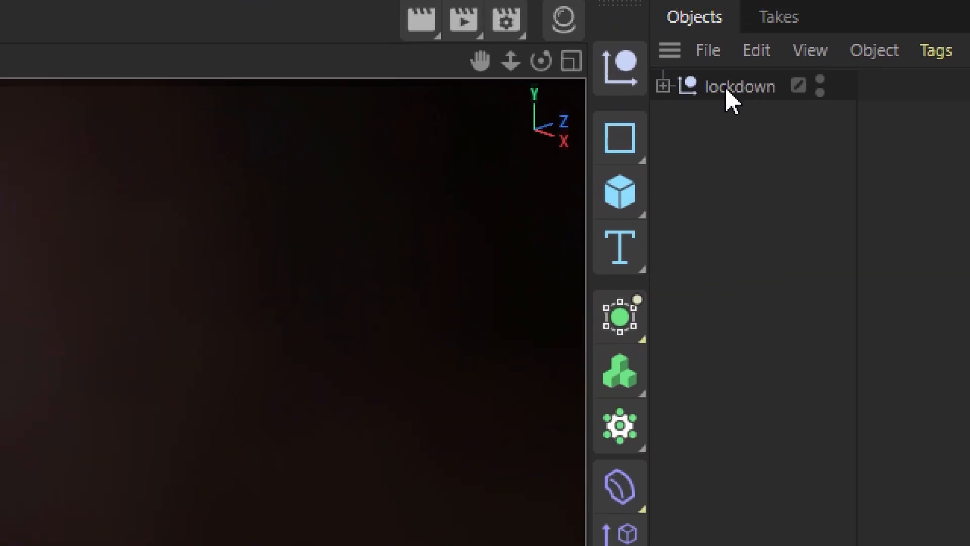
pyautogui.click(662, 86)
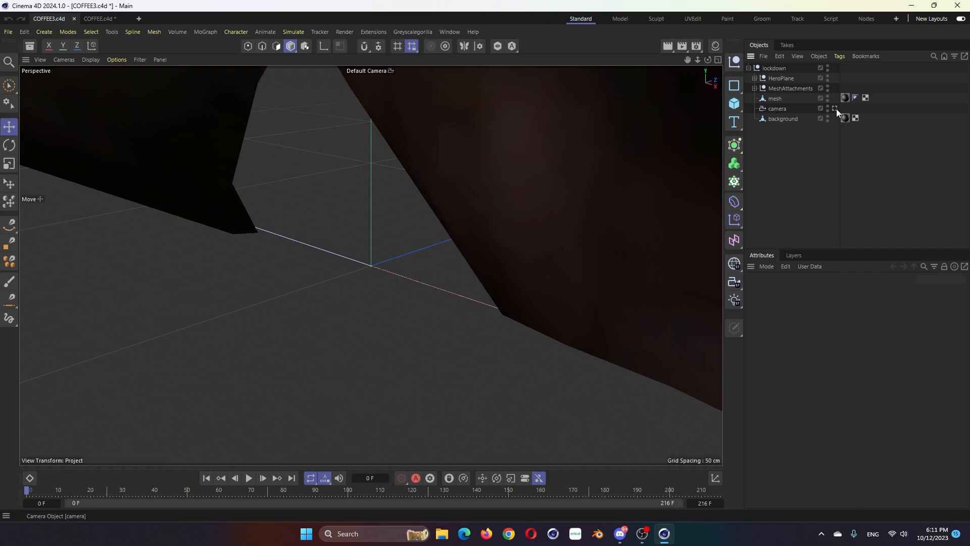
pyautogui.click(790, 206)
pyautogui.moveTo(30, 491); pyautogui.dragTo(609, 490)
pyautogui.moveTo(547, 498); pyautogui.dragTo(437, 500)
# Expand the HeroPlane group, select the HeroPlane null inside and check how it follows the cup across the frames
pyautogui.click(755, 77)
pyautogui.click(787, 88)
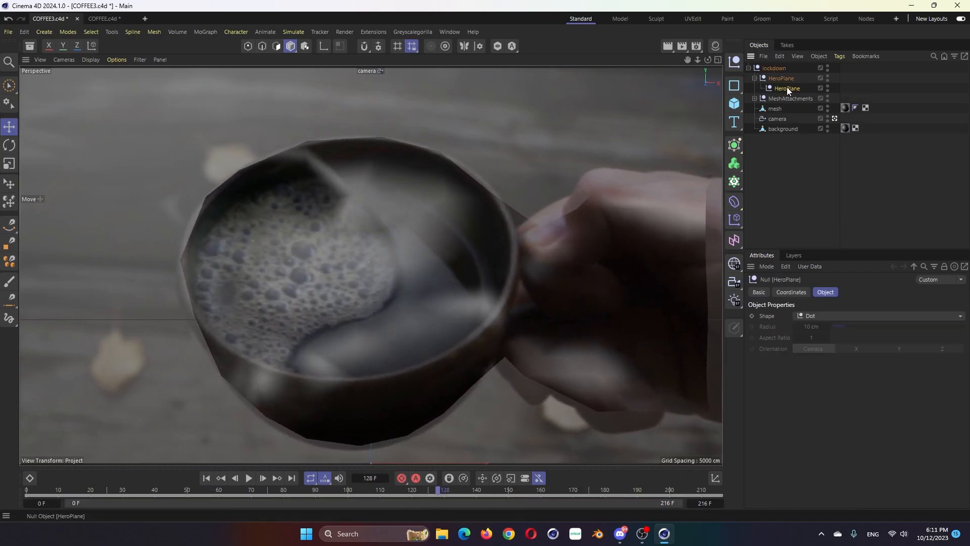
pyautogui.moveTo(212, 490); pyautogui.dragTo(202, 515)
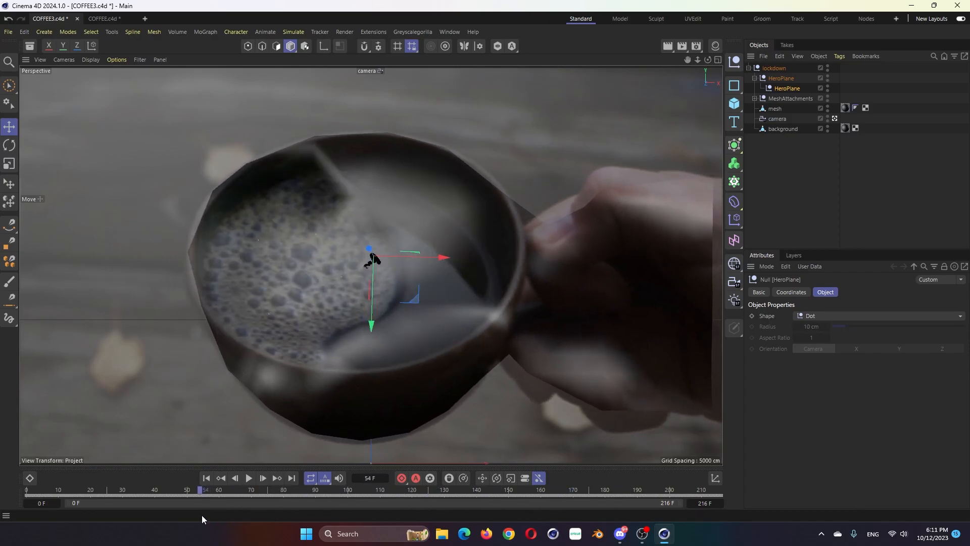
pyautogui.moveTo(211, 493); pyautogui.dragTo(403, 508)
# Examine the camera and the inner HeroPlane null in the top view at several frames, ending at frame 129
pyautogui.click(778, 119)
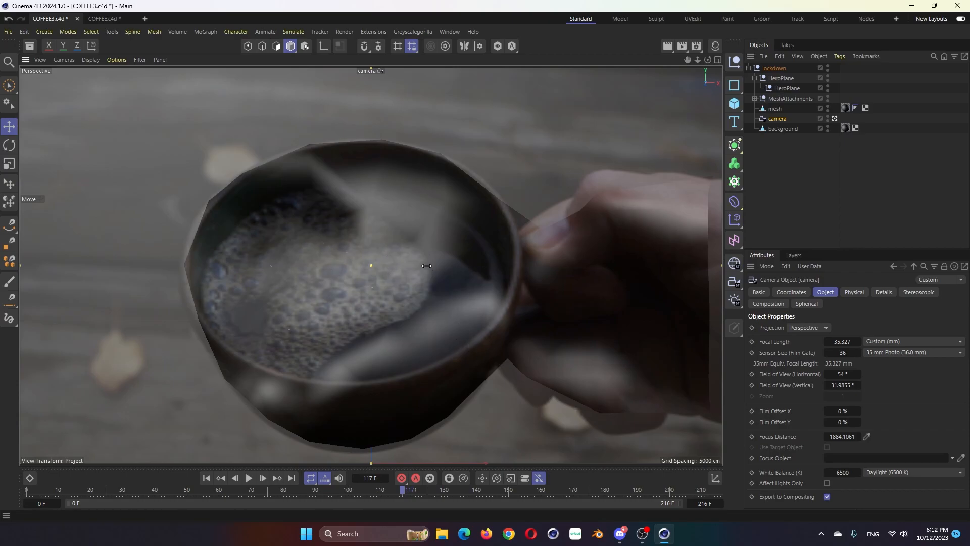
pyautogui.press('F2')
pyautogui.scroll(-10, 428, 265)
pyautogui.click(107, 489)
pyautogui.moveTo(107, 487); pyautogui.dragTo(342, 493)
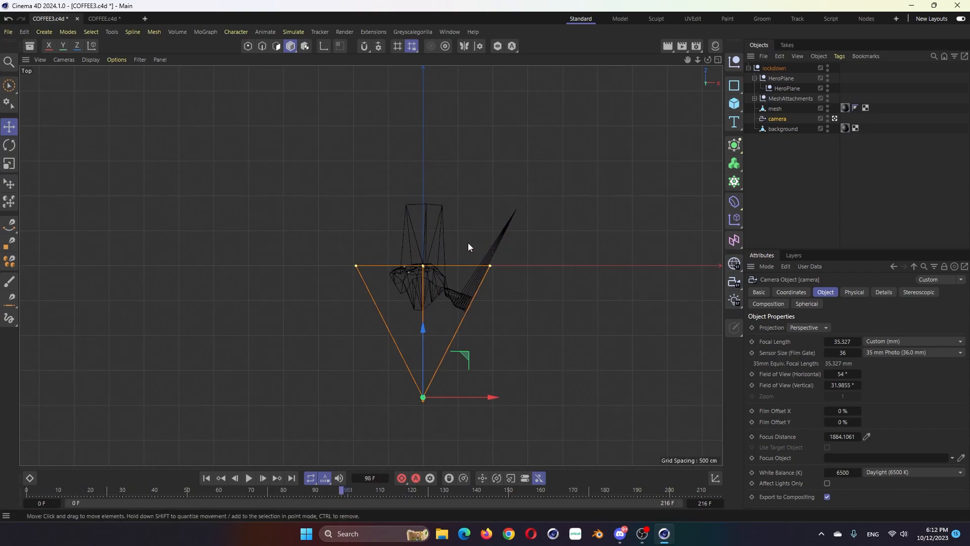
pyautogui.click(786, 88)
pyautogui.scroll(10, 443, 265)
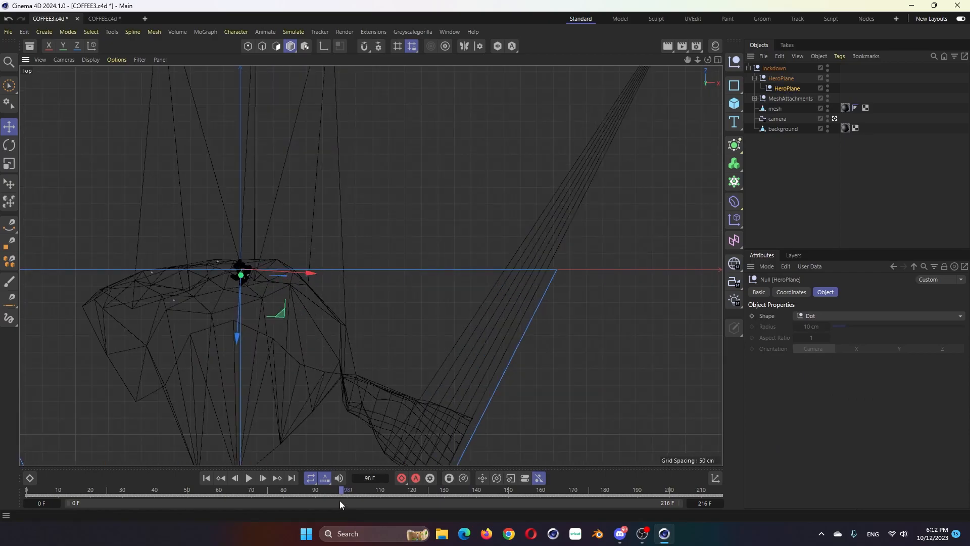
pyautogui.moveTo(343, 489); pyautogui.dragTo(441, 506)
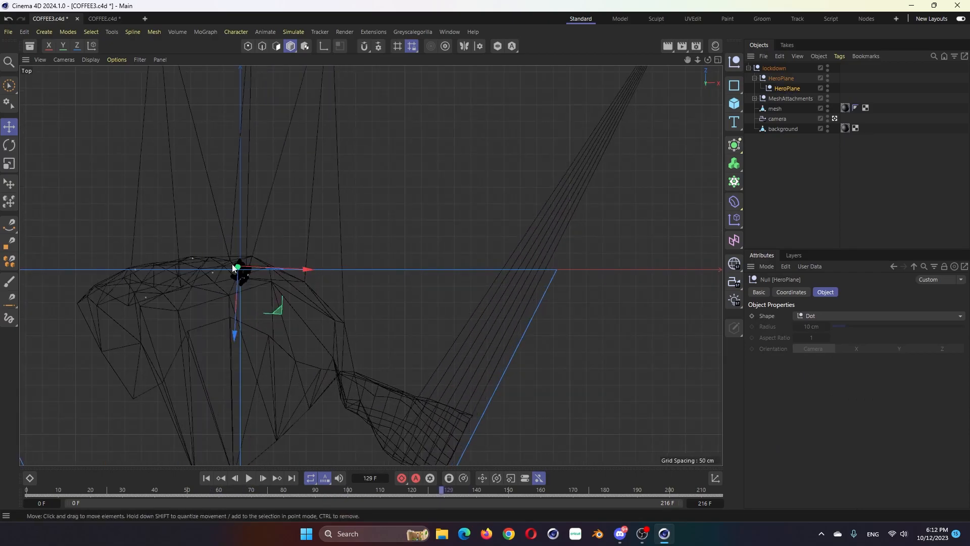
# Go to the first frame, expand MeshAttachments and inspect the attachment_1 to attachment_4 nulls one by one
pyautogui.hotkey('shift', 'f')
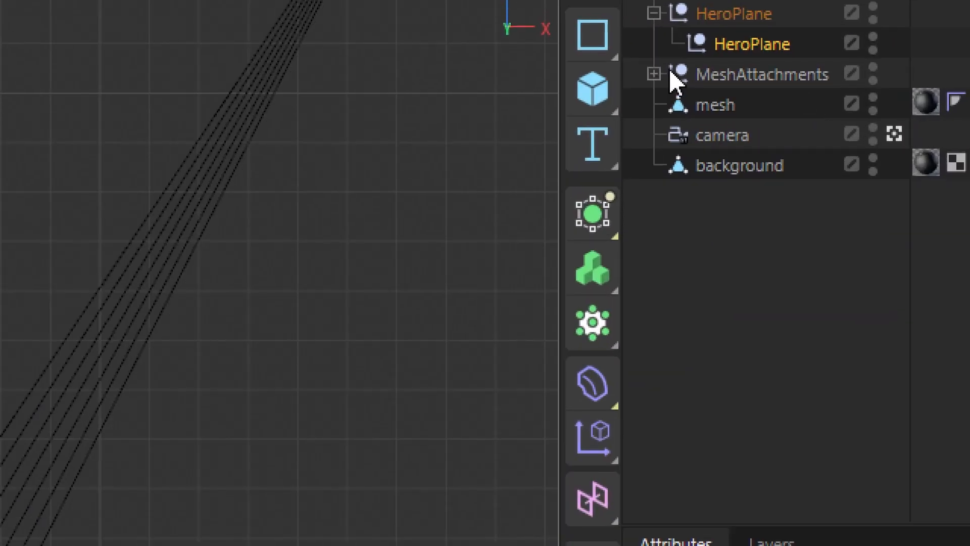
pyautogui.click(654, 74)
pyautogui.click(792, 107)
pyautogui.click(790, 138)
pyautogui.click(789, 174)
pyautogui.click(794, 202)
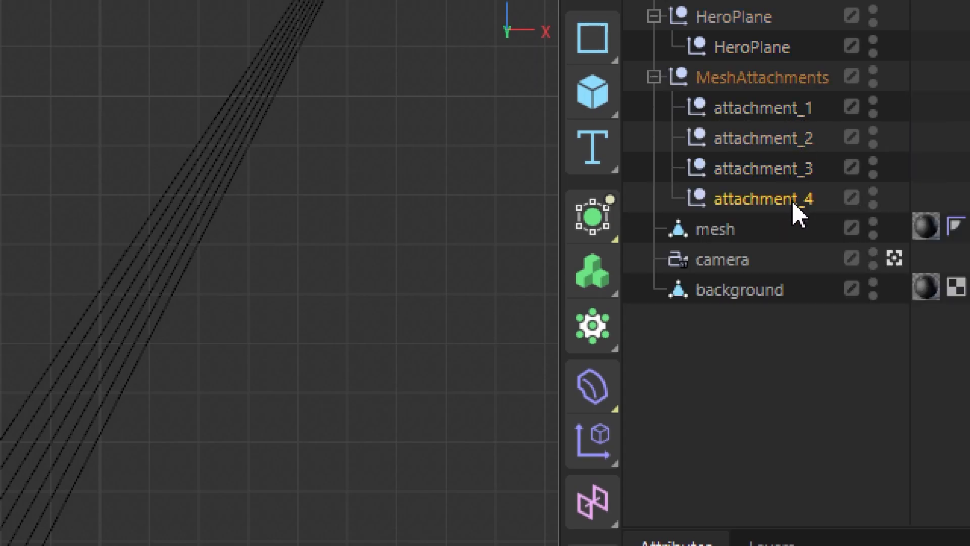
pyautogui.click(796, 105)
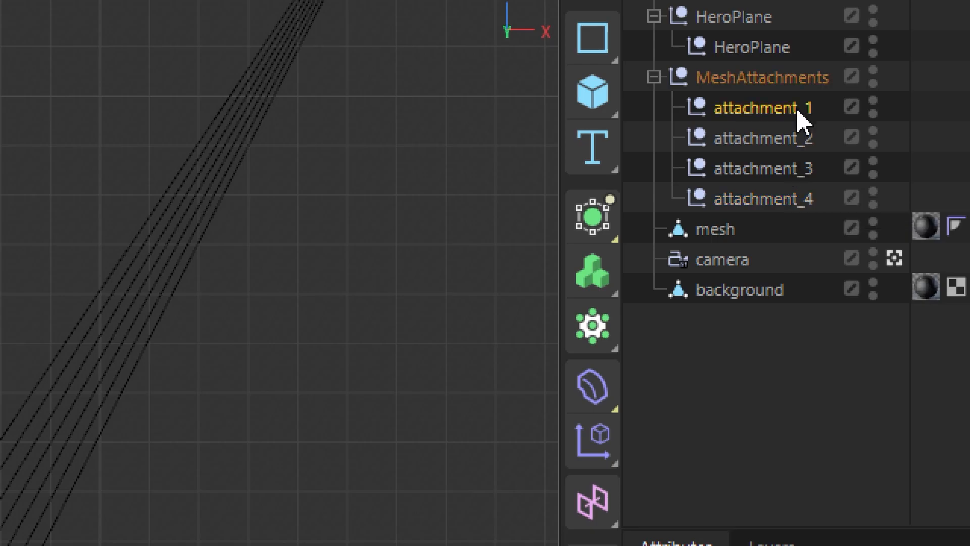
pyautogui.hotkey('ctrl', 'z')
pyautogui.click(790, 110)
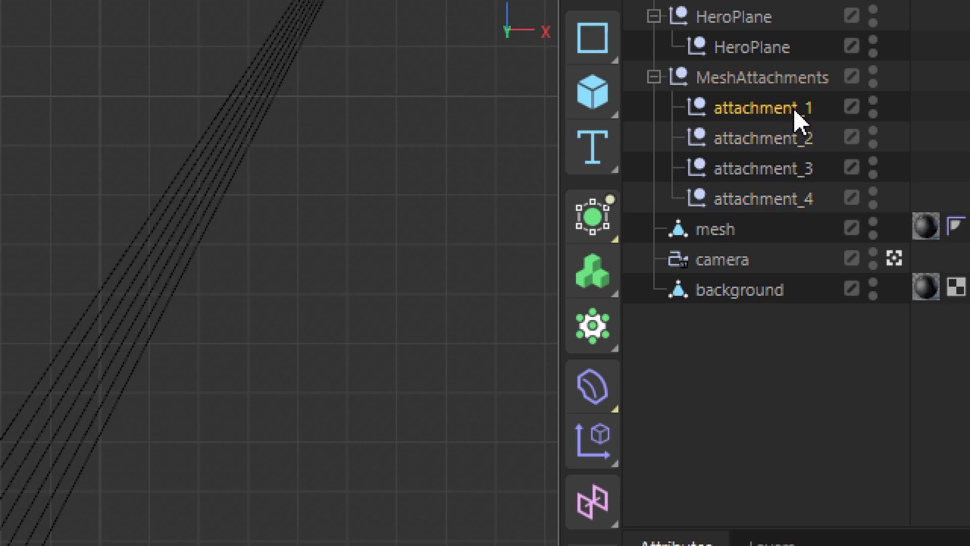
pyautogui.click(787, 141)
pyautogui.click(778, 204)
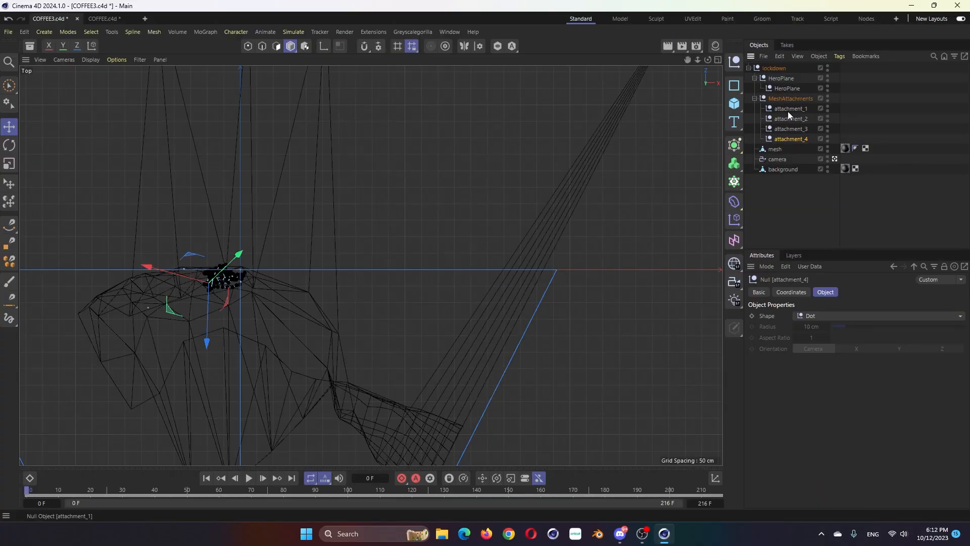
# Compare the positions of the four attachment nulls on the cup mesh from above, deselect them and return to the perspective camera view
pyautogui.click(764, 107)
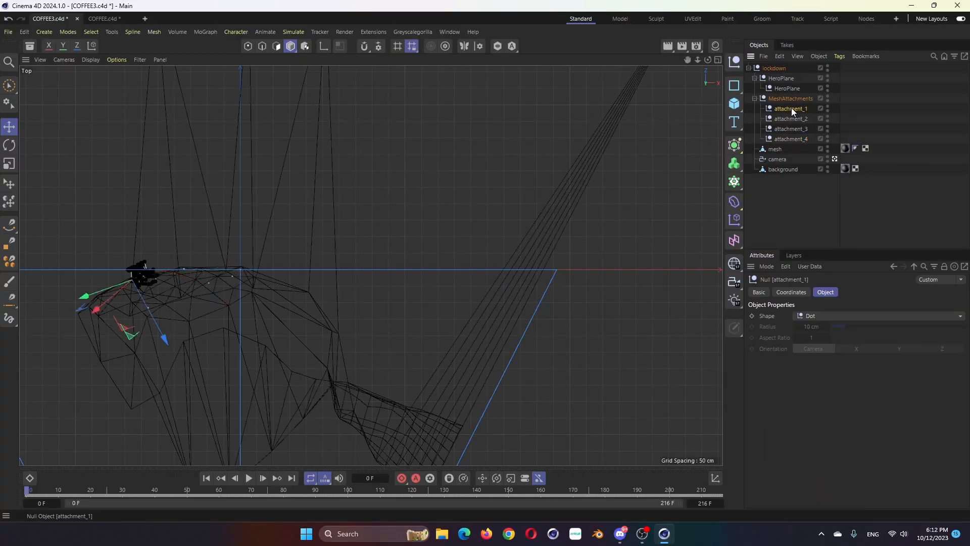
pyautogui.click(791, 118)
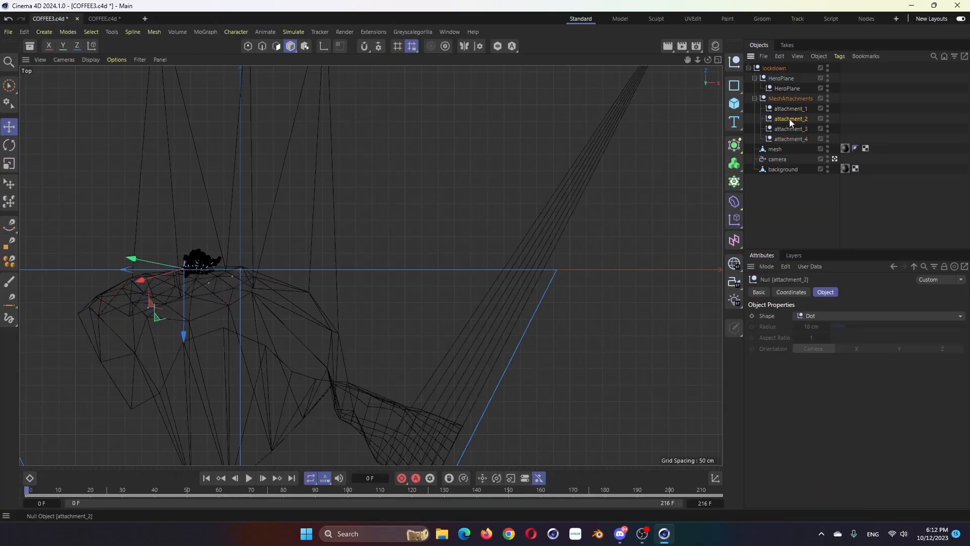
pyautogui.click(788, 138)
pyautogui.click(792, 129)
pyautogui.click(796, 120)
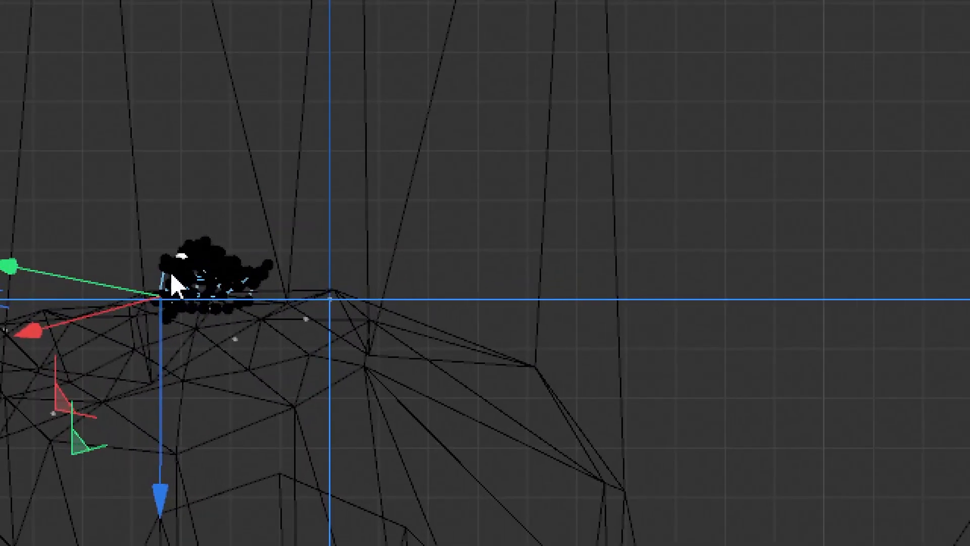
pyautogui.click(793, 197)
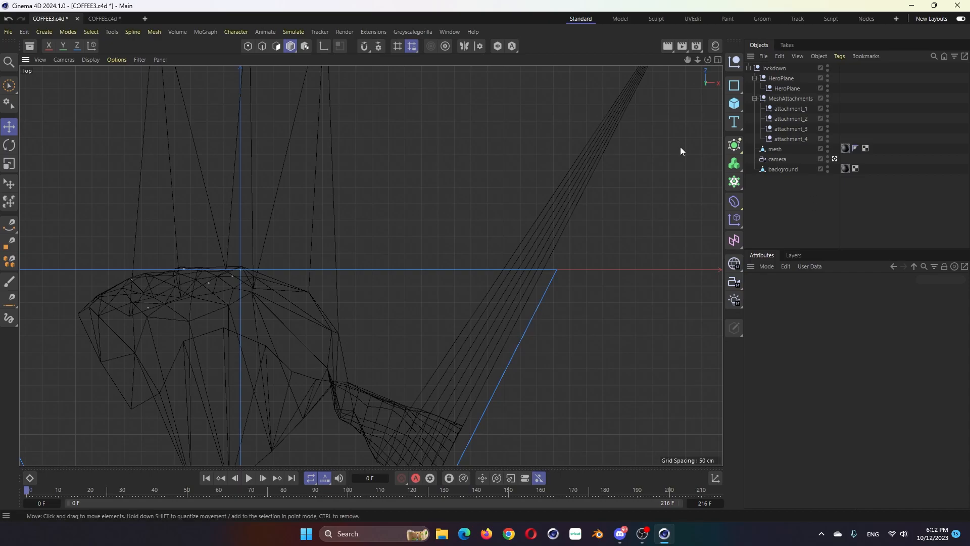
pyautogui.press('F4')
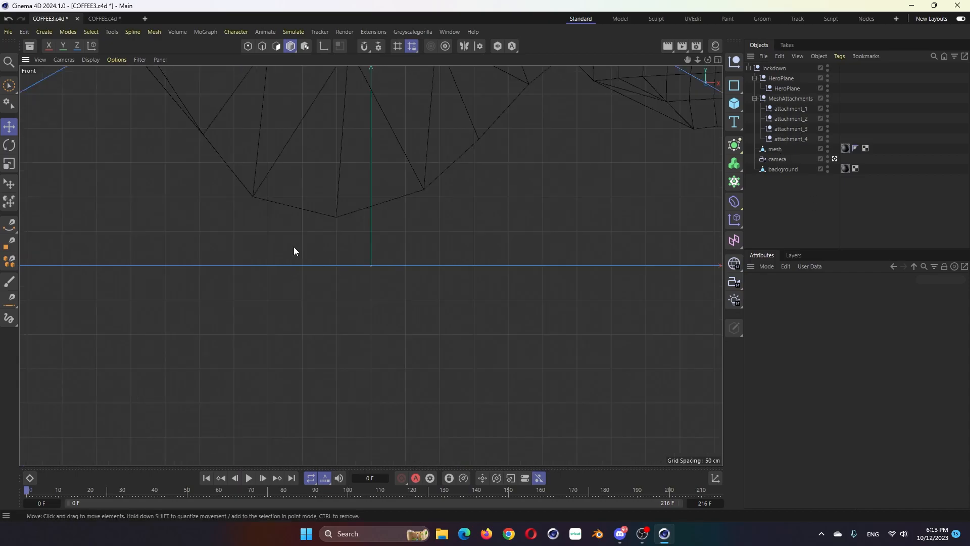
pyautogui.press('F1')
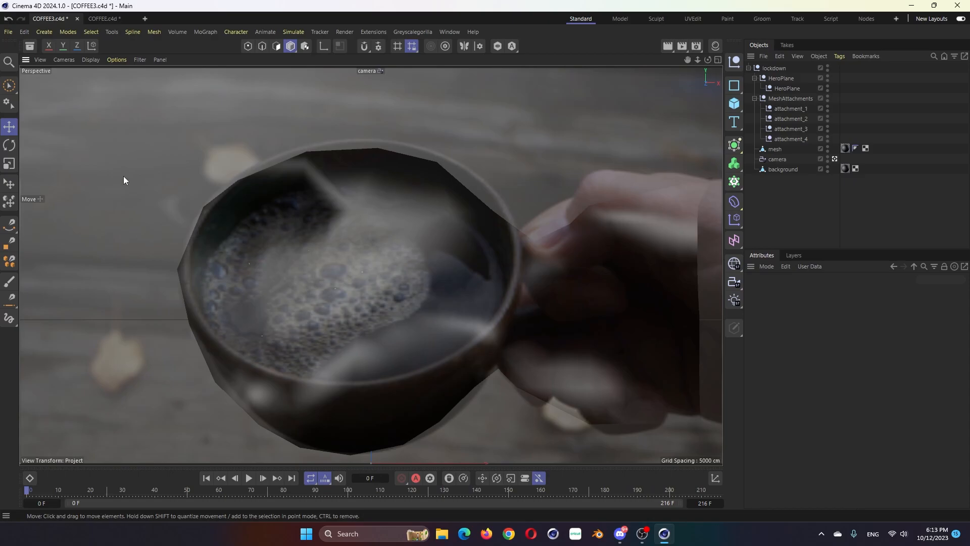
# Set the scene's renderer to Redshift in the render settings and close them
pyautogui.click(697, 47)
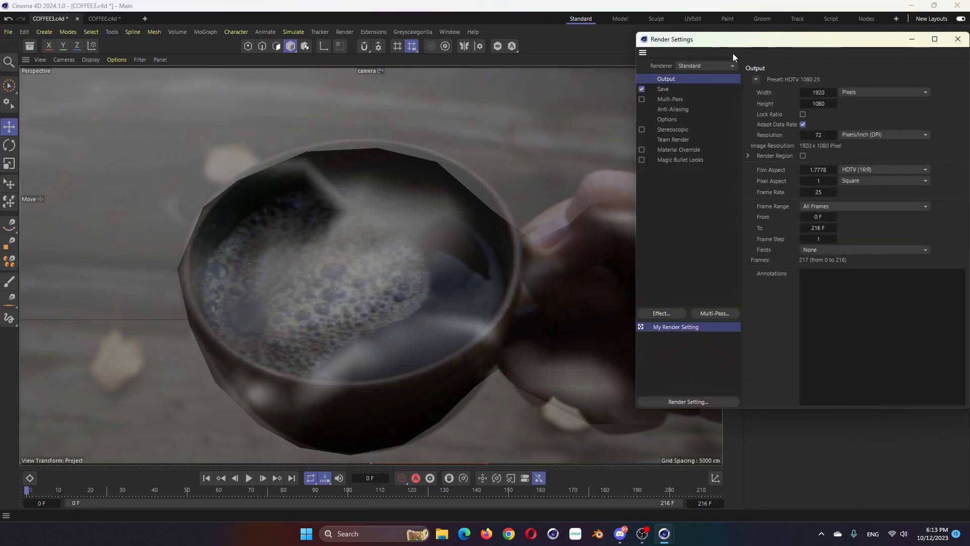
pyautogui.click(706, 66)
pyautogui.click(697, 79)
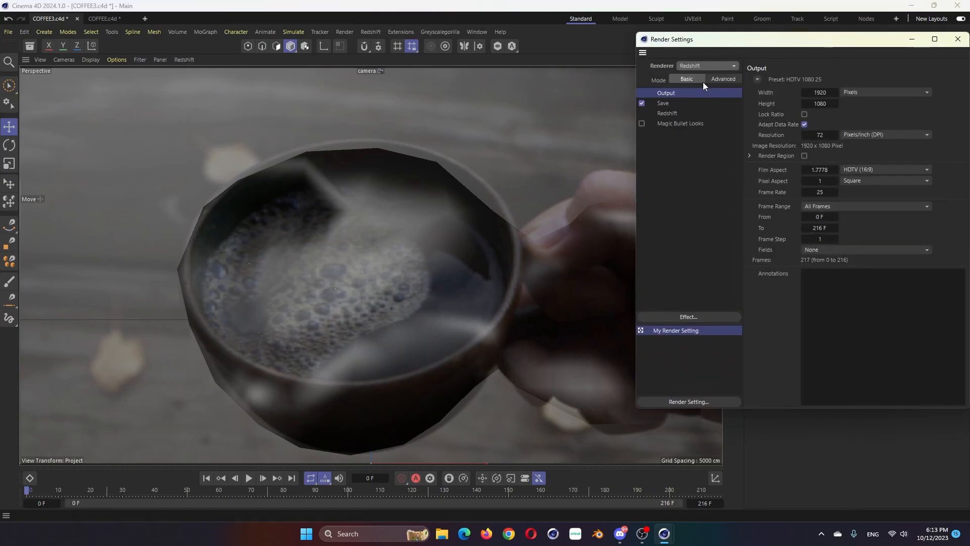
pyautogui.click(957, 39)
# Add a Redshift dome light and load COFFEE3.0.png from the COFFEE3 texture folder as its texture
pyautogui.click(734, 299)
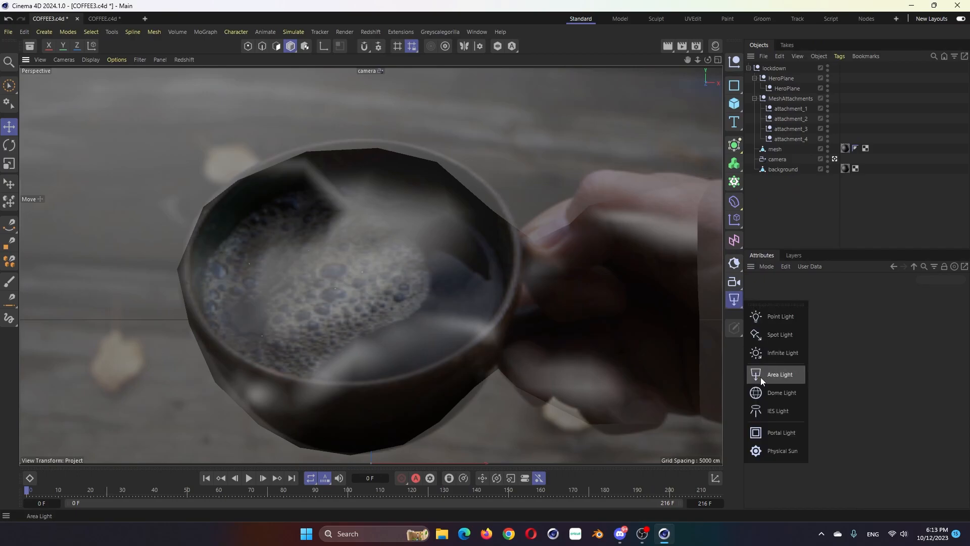
pyautogui.click(781, 392)
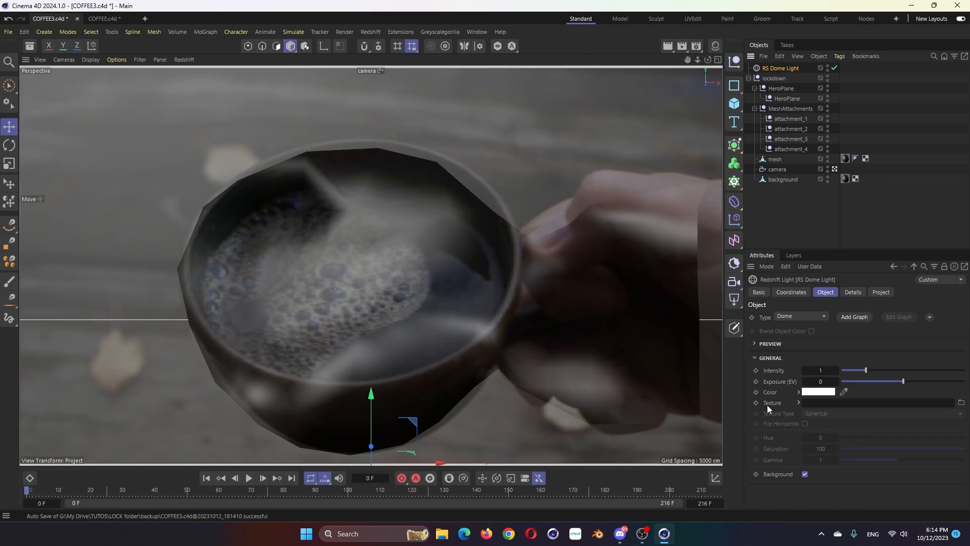
pyautogui.click(961, 402)
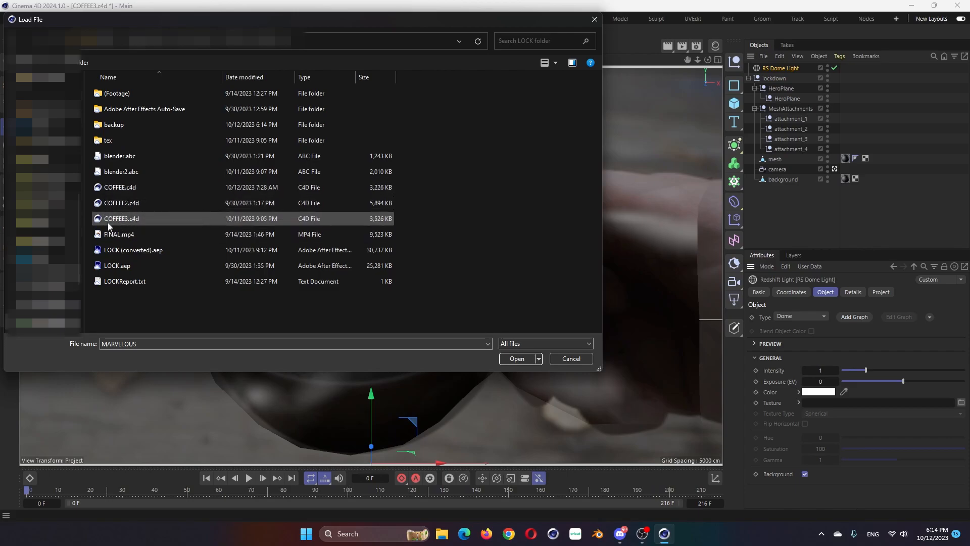
pyautogui.doubleClick(110, 141)
pyautogui.doubleClick(129, 126)
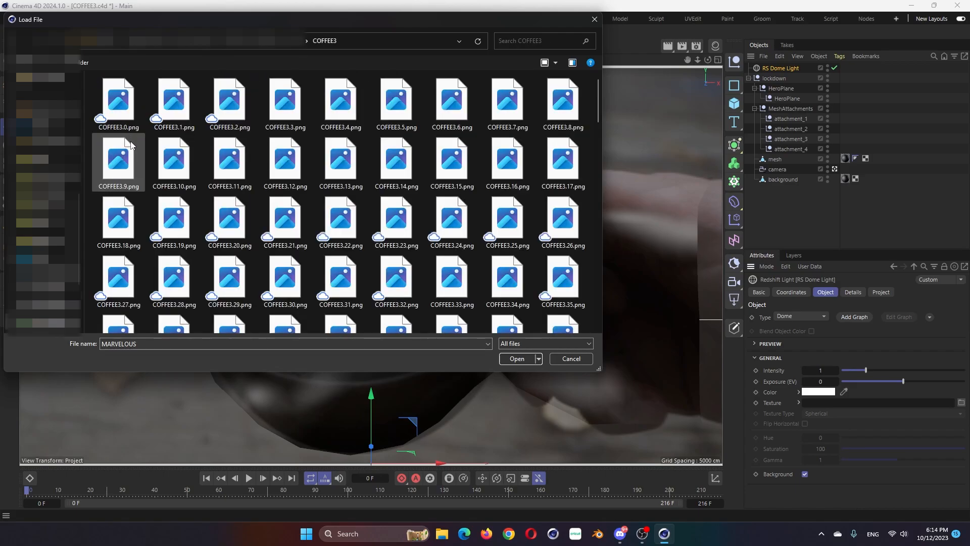
pyautogui.click(126, 105)
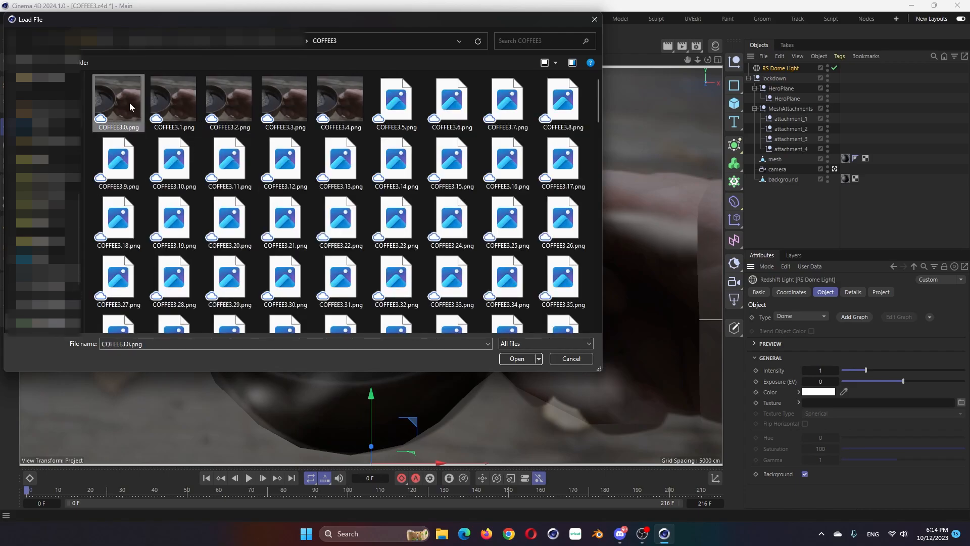
pyautogui.doubleClick(128, 103)
# Set the dome light texture's animation to Simple mode with Frame timing and detect the frames of the image sequence
pyautogui.click(799, 403)
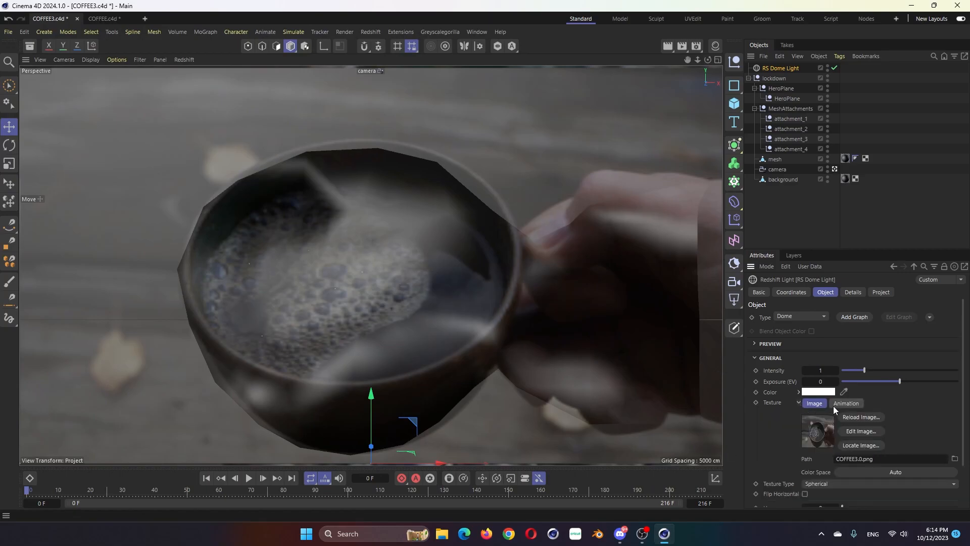
pyautogui.scroll(-5, 863, 430)
pyautogui.click(866, 338)
pyautogui.click(865, 359)
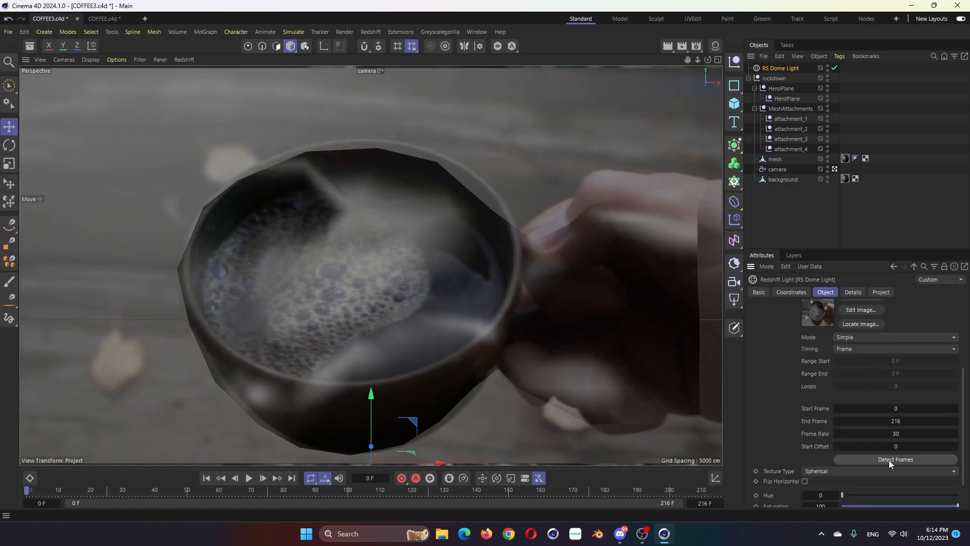
# Set the dome light texture animation's frame rate to 25 to match the project's FPS, and deselect the light
pyautogui.hotkey('ctrl', 'd')
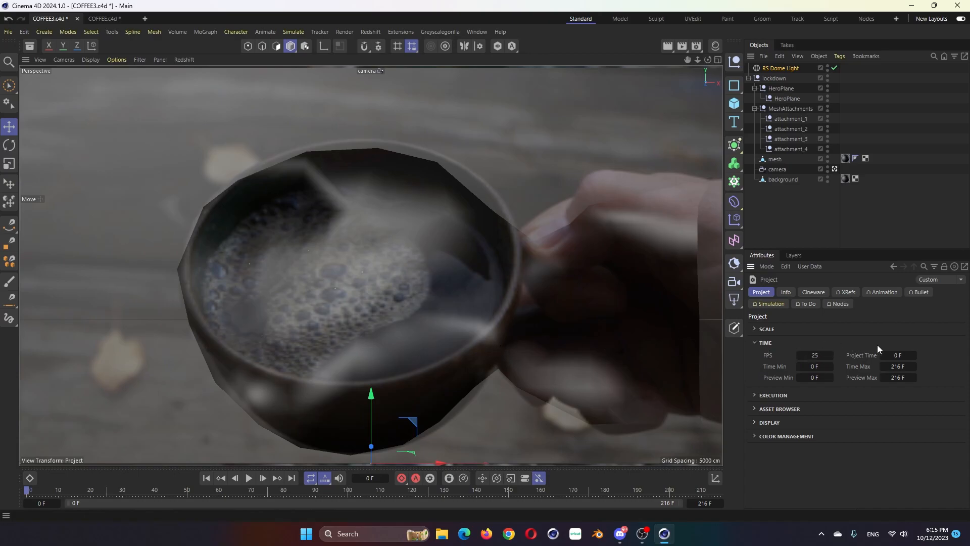
pyautogui.click(784, 69)
pyautogui.click(846, 354)
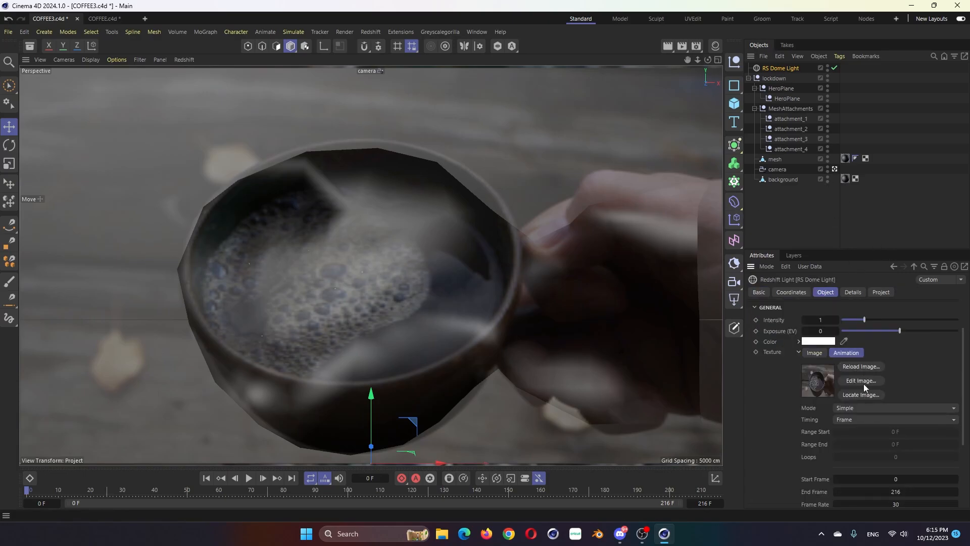
pyautogui.click(895, 504)
pyautogui.write('25')
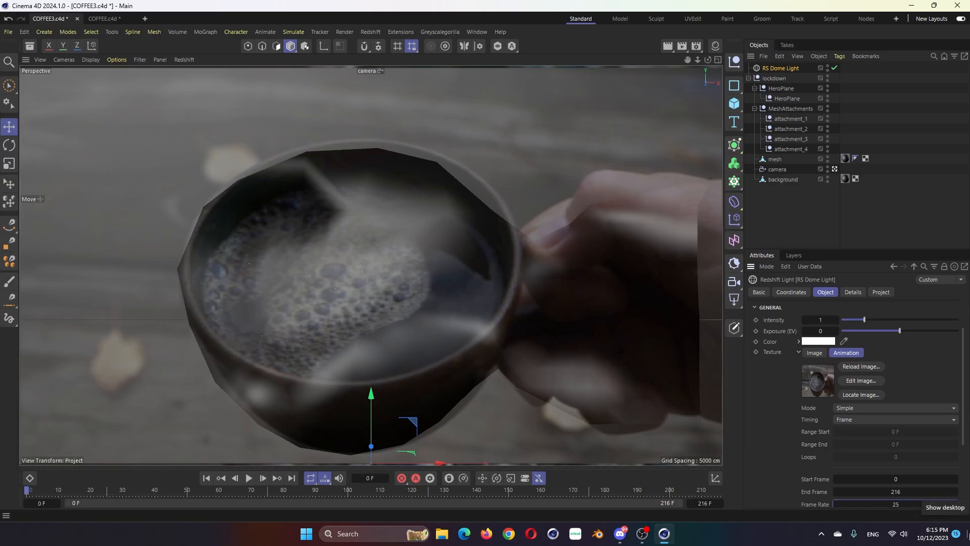
pyautogui.click(838, 188)
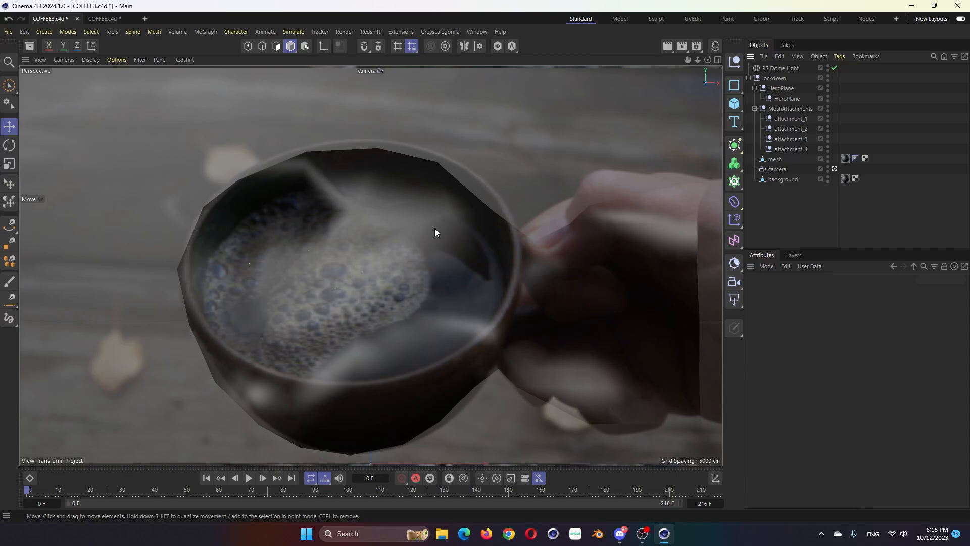
# Raise the dome light's intensity to about 1.261 and deselect the light
pyautogui.click(784, 69)
pyautogui.moveTo(867, 369); pyautogui.dragTo(871, 373)
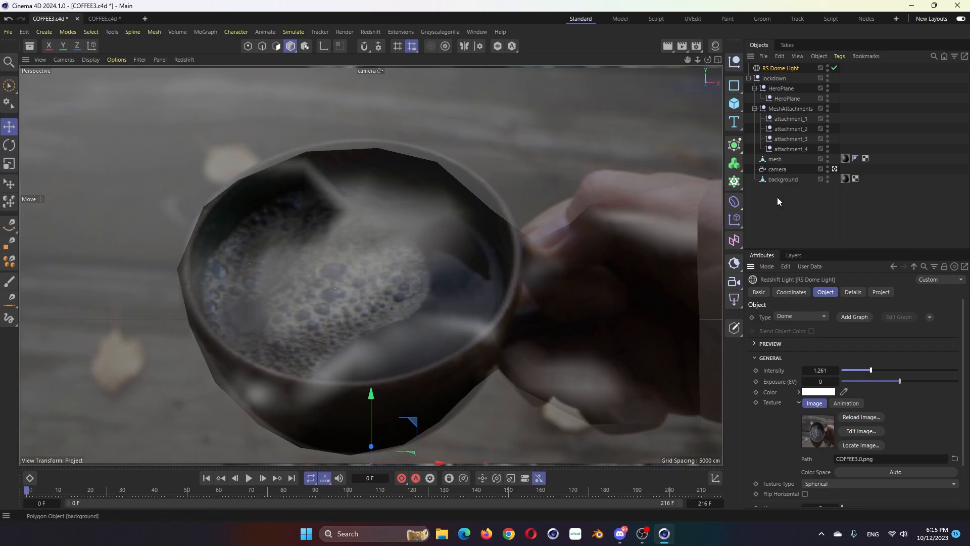
pyautogui.click(784, 207)
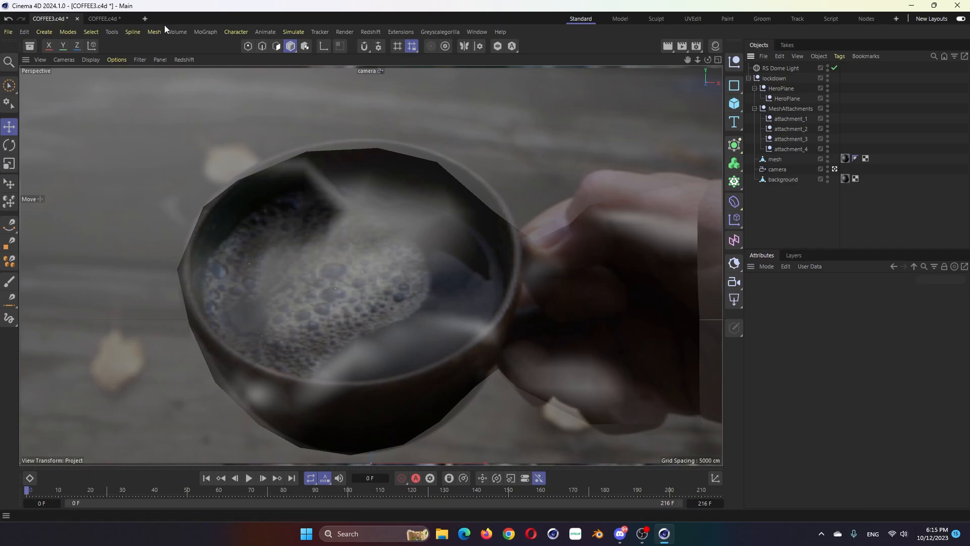
# Copy a Boat with its sail and mast from COFFEE.c4d into COFFEE3.c4d and place it over the coffee foam
pyautogui.click(104, 20)
pyautogui.click(786, 209)
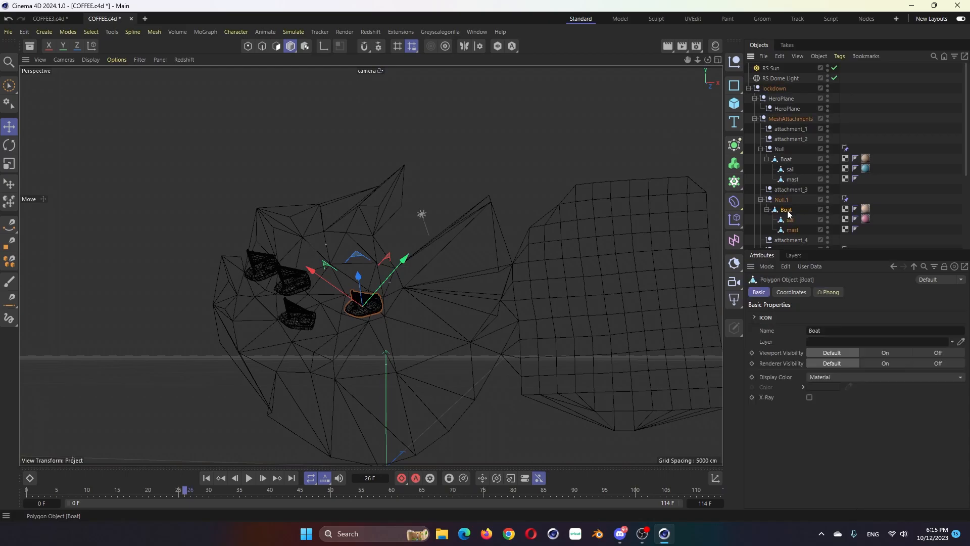
pyautogui.click(51, 19)
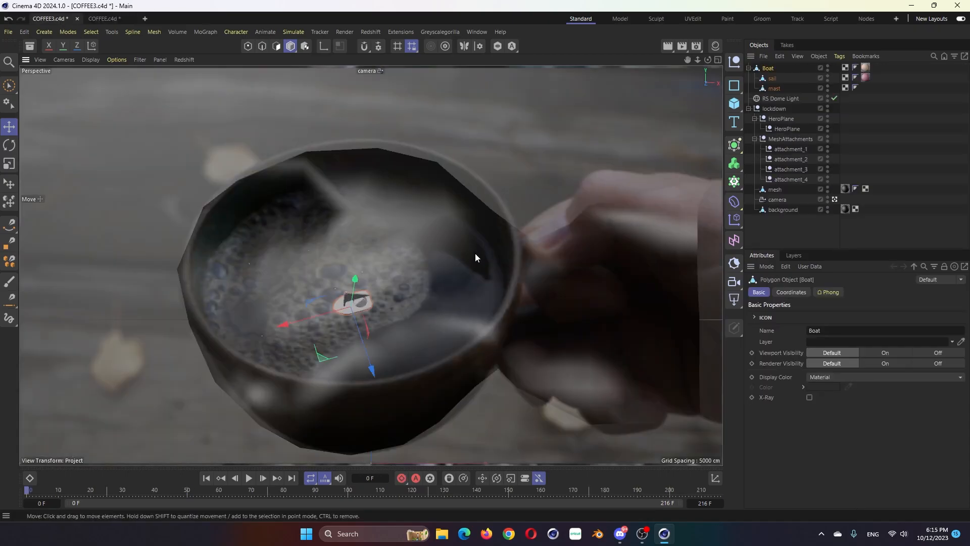
pyautogui.moveTo(364, 350); pyautogui.dragTo(345, 295)
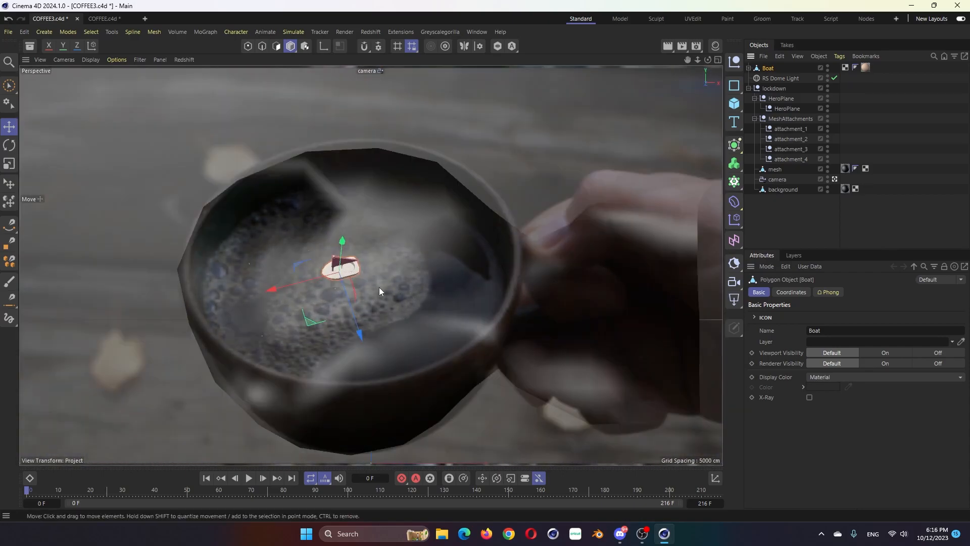
# Try making the Boat follow attachment_1 as its child, check it along the timeline and take it back out
pyautogui.click(792, 159)
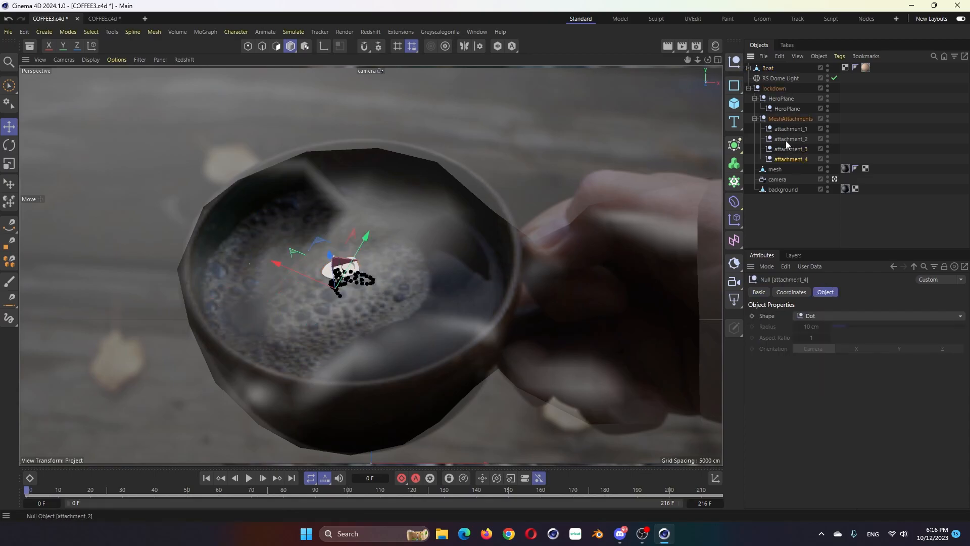
pyautogui.moveTo(768, 72); pyautogui.dragTo(786, 130)
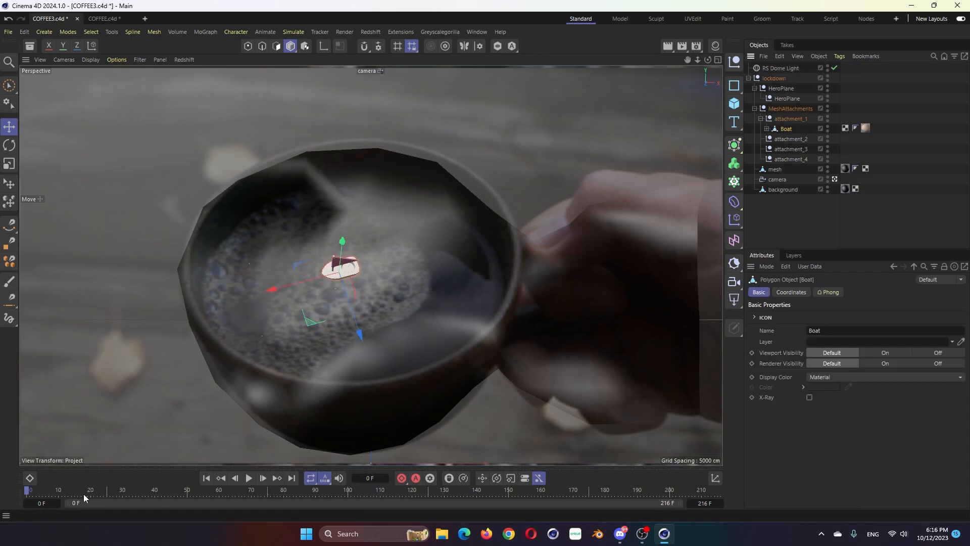
pyautogui.moveTo(56, 491); pyautogui.dragTo(407, 499)
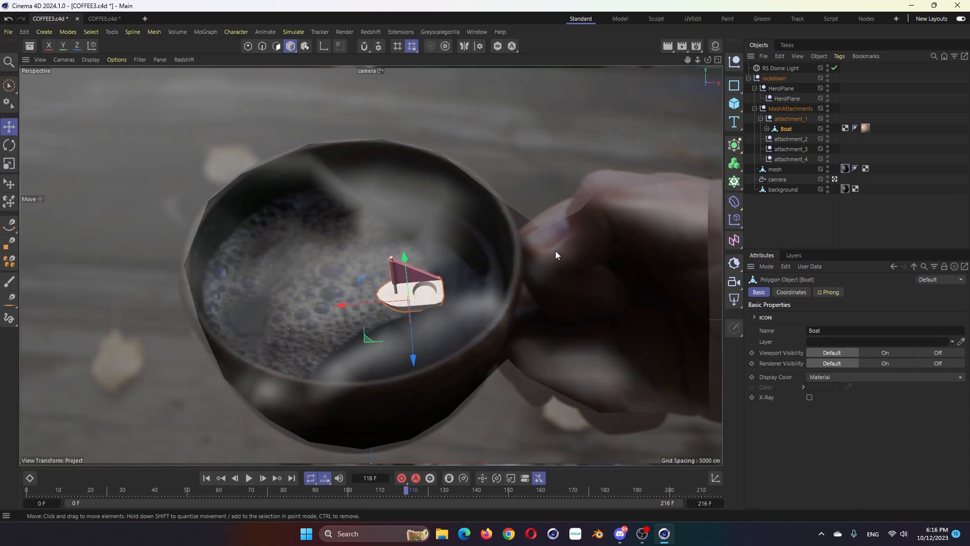
pyautogui.moveTo(406, 494); pyautogui.dragTo(491, 506)
pyautogui.moveTo(786, 129); pyautogui.dragTo(789, 235)
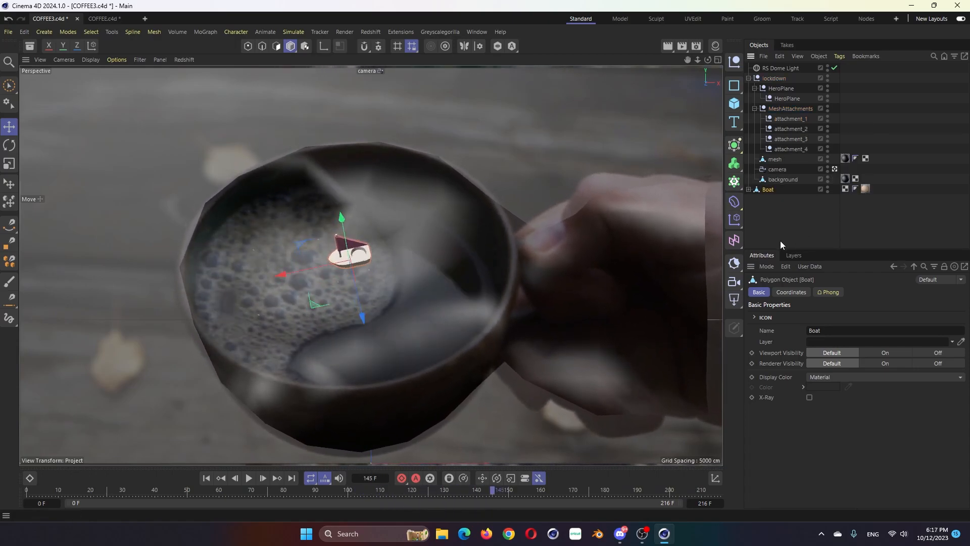
pyautogui.click(784, 217)
# Examine the positions of the Boat and the four attachment nulls one by one, and clear the selection
pyautogui.click(768, 190)
pyautogui.click(794, 120)
pyautogui.click(793, 129)
pyautogui.click(792, 138)
pyautogui.click(792, 150)
pyautogui.click(788, 232)
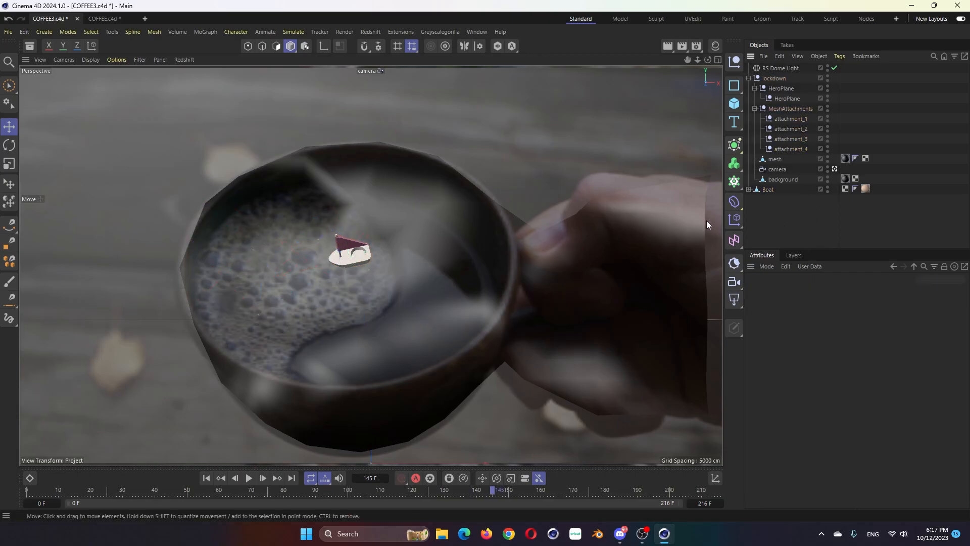
# Add a Constraint tag to the Boat, enable Transform and set attachment_1 as its target
pyautogui.click(764, 191)
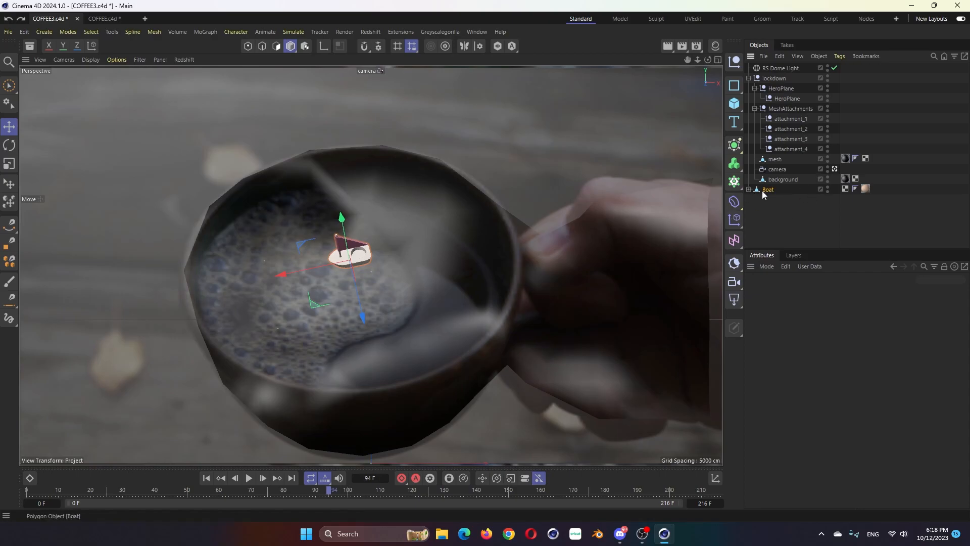
pyautogui.rightClick(762, 189)
pyautogui.moveTo(778, 185)
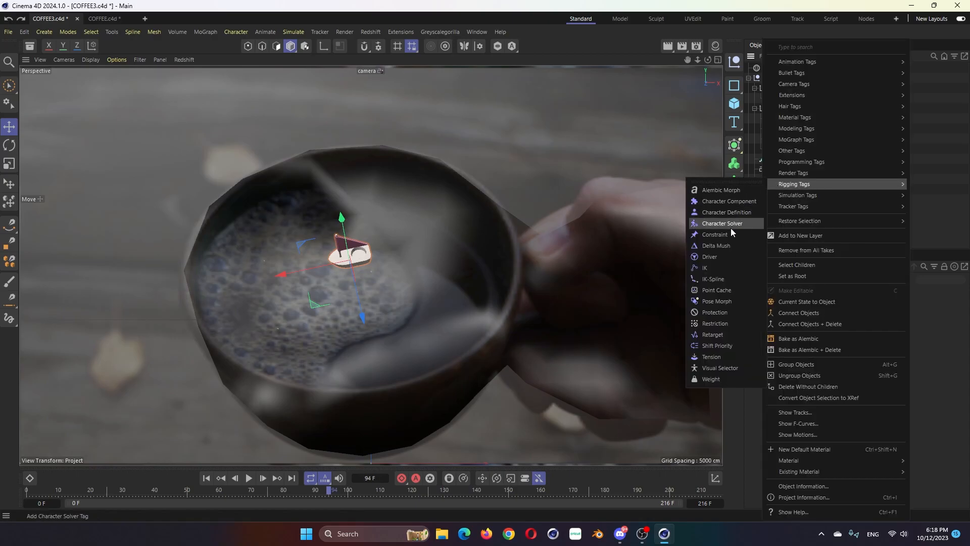
pyautogui.click(714, 235)
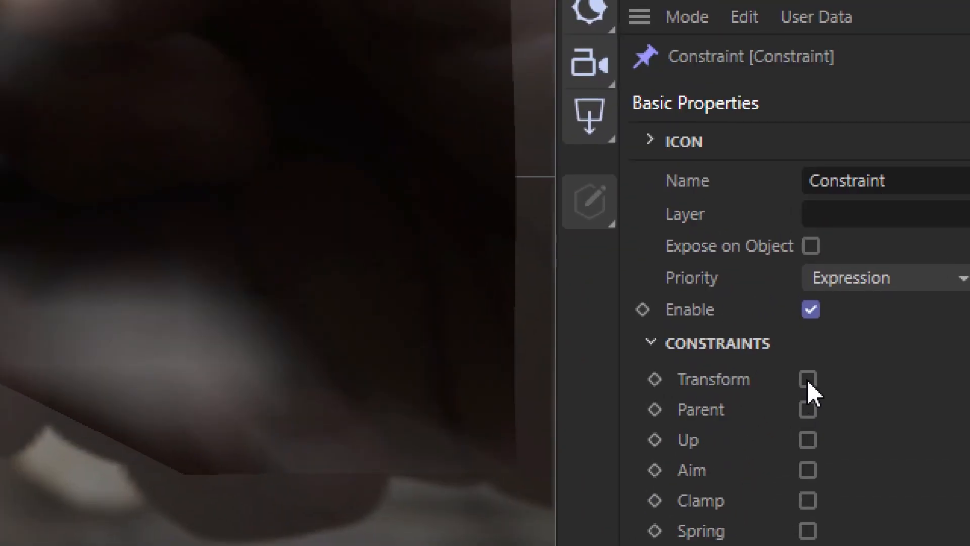
pyautogui.click(807, 382)
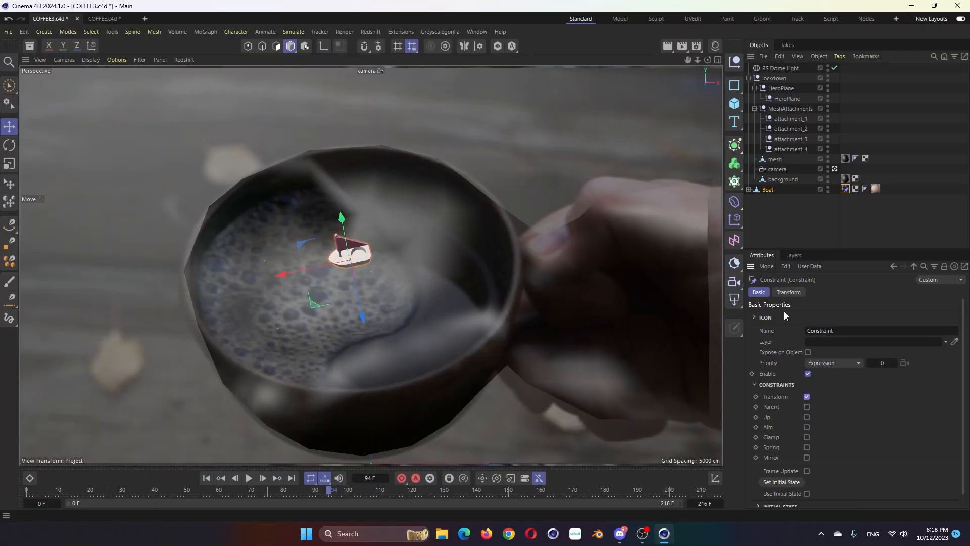
pyautogui.click(792, 292)
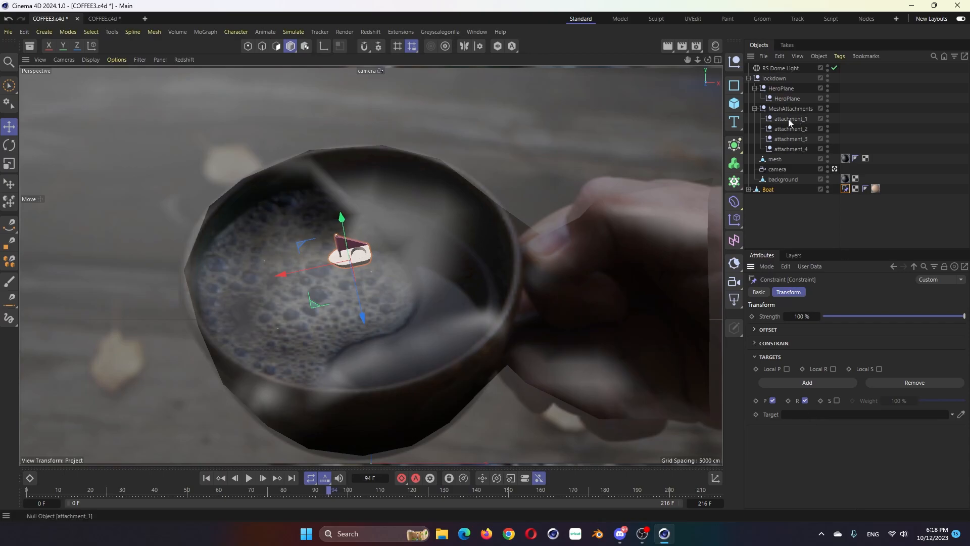
pyautogui.moveTo(788, 119); pyautogui.dragTo(799, 415)
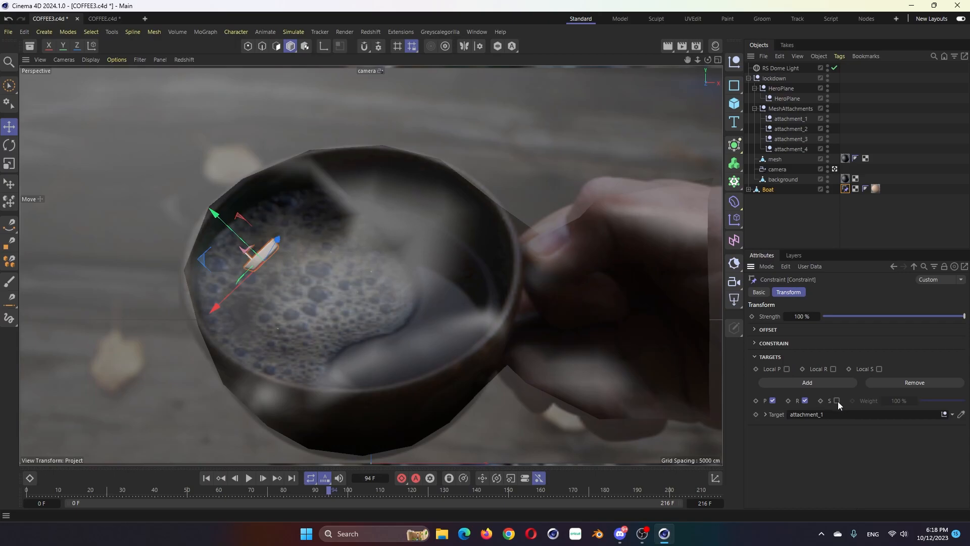
# Check the constrained Boat's motion along the timeline and try to rotate it upright
pyautogui.moveTo(329, 491); pyautogui.dragTo(225, 515)
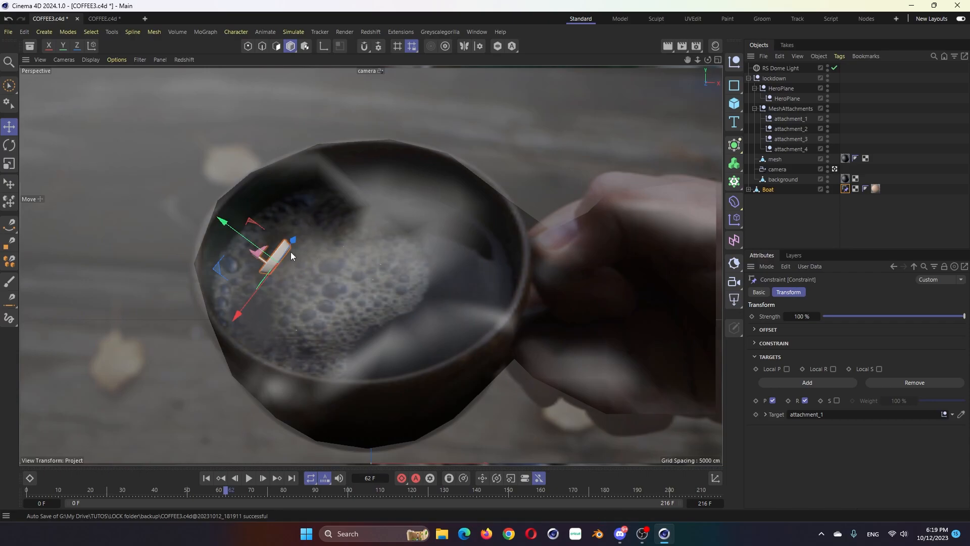
pyautogui.press('r')
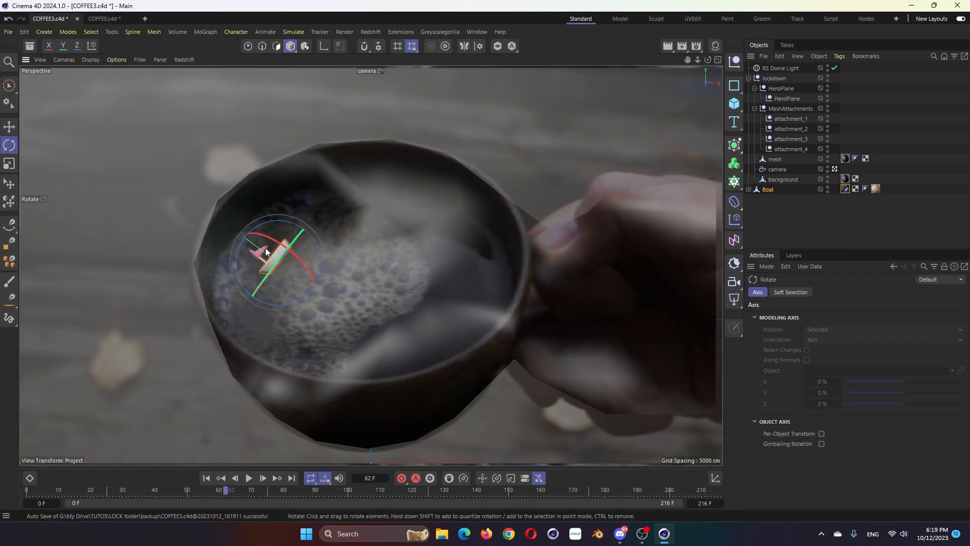
pyautogui.moveTo(265, 247); pyautogui.dragTo(306, 255)
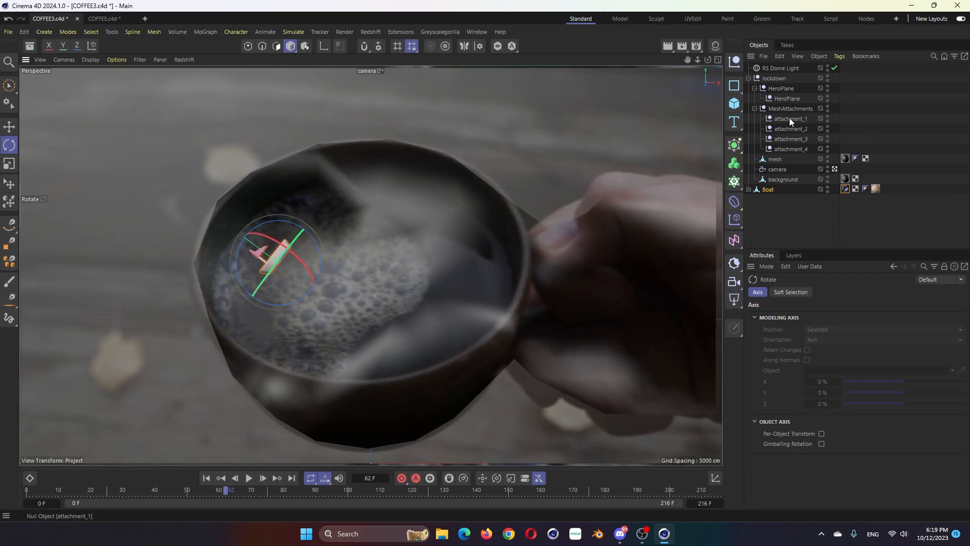
# Undo the Boat's constraint settings and delete its Constraint tag
pyautogui.click(787, 208)
pyautogui.click(844, 189)
pyautogui.press('Delete')
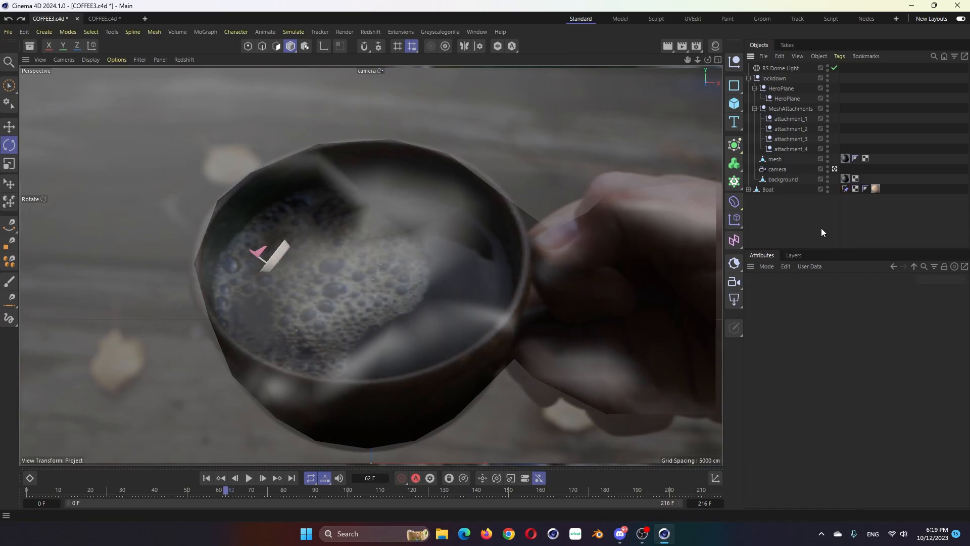
pyautogui.hotkey('ctrl', 'z')
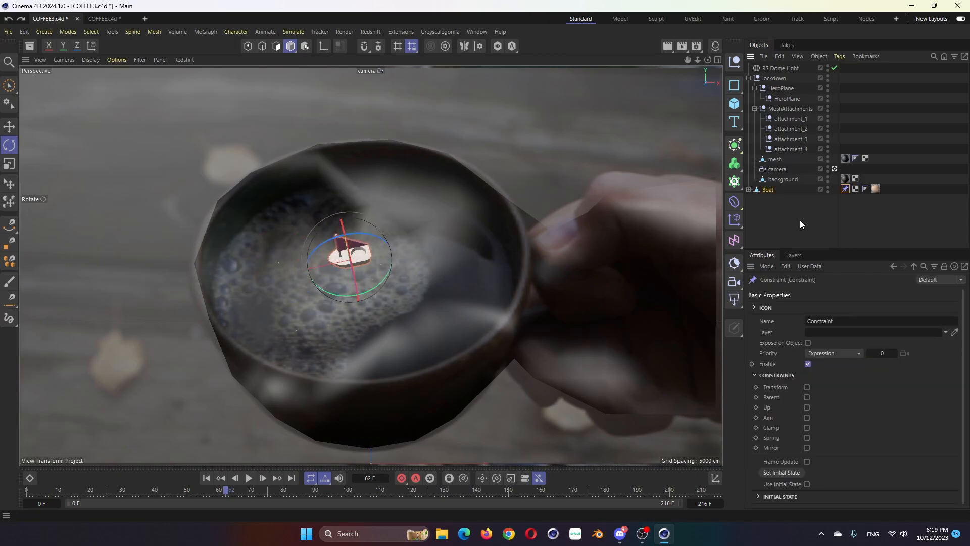
pyautogui.click(800, 221)
pyautogui.click(842, 191)
pyautogui.press('Delete')
# Group the Boat under a null and give the null a Transform constraint targeting attachment_1
pyautogui.click(765, 193)
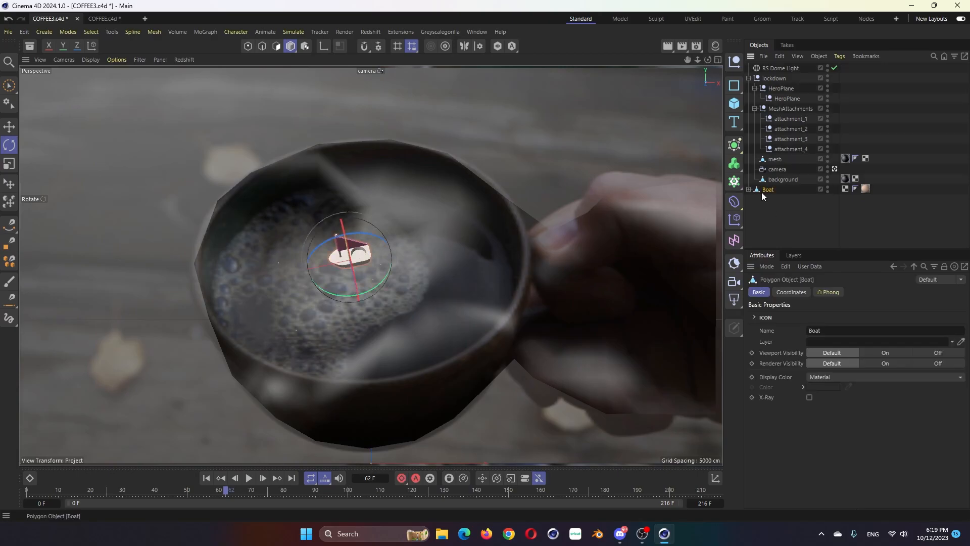
pyautogui.hotkey('alt', 'g')
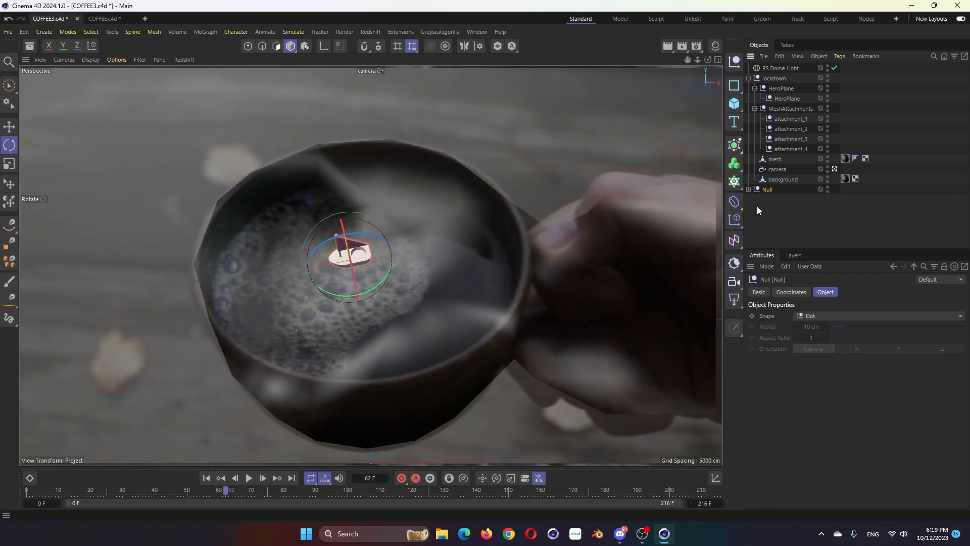
pyautogui.rightClick(766, 191)
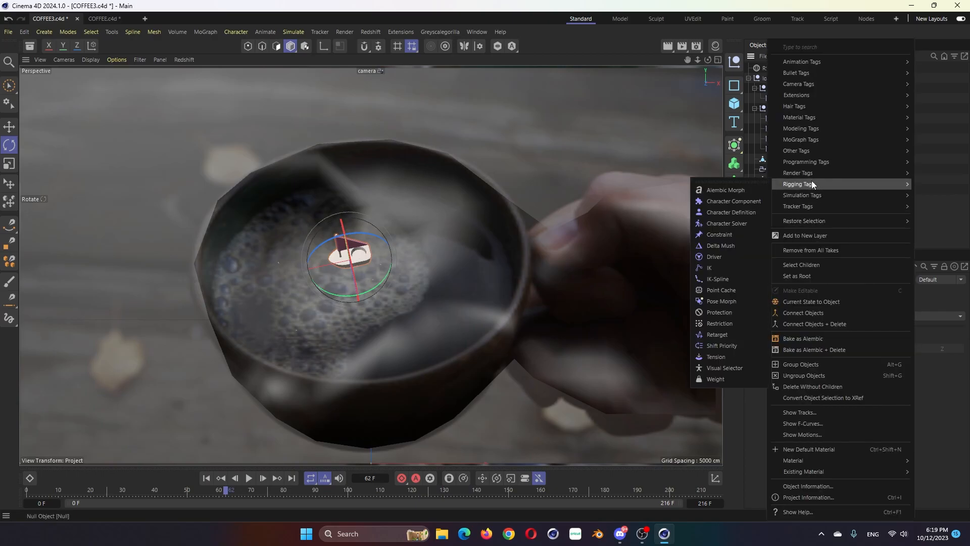
pyautogui.moveTo(808, 184)
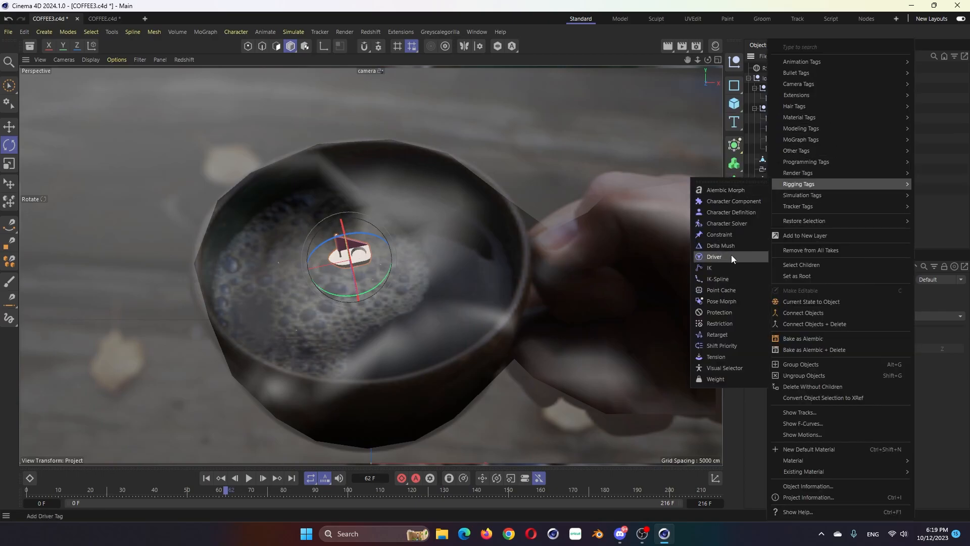
pyautogui.click(727, 236)
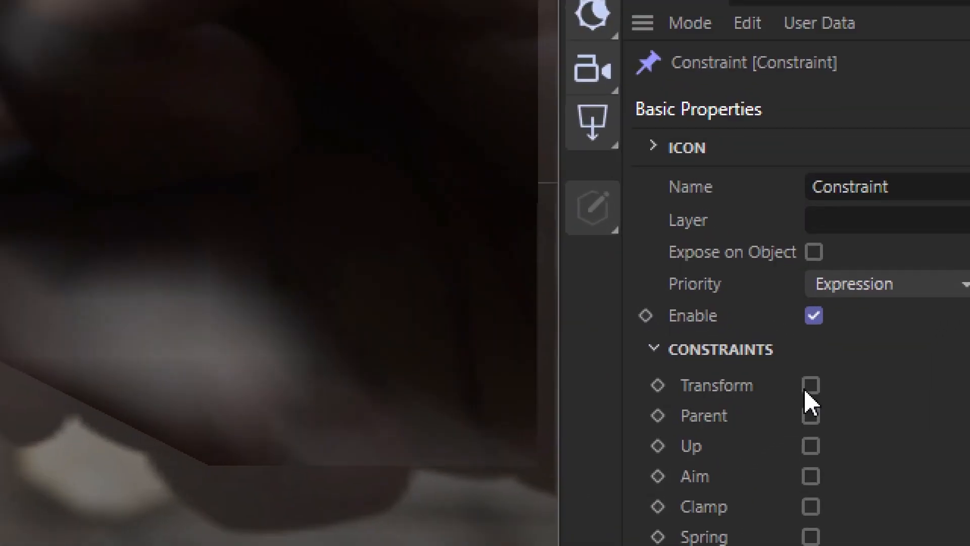
pyautogui.click(807, 387)
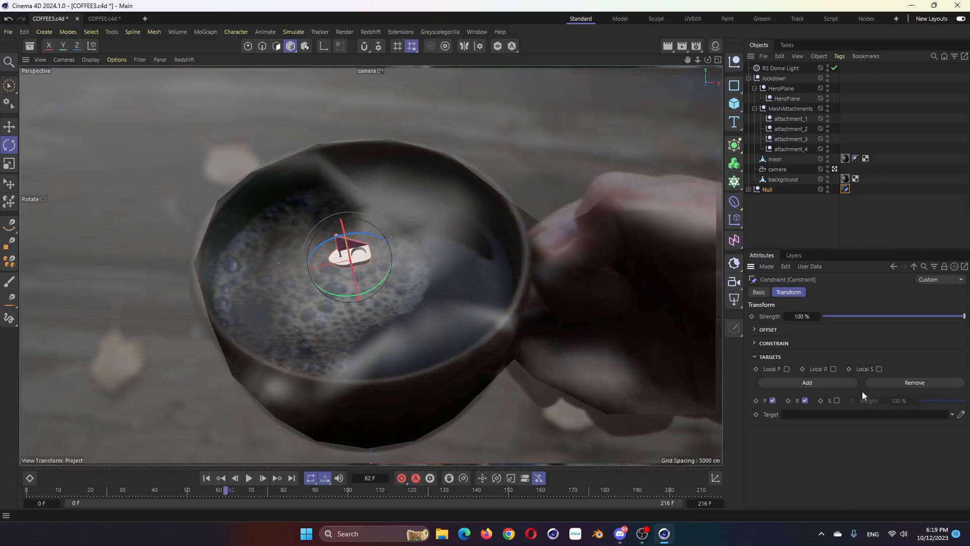
pyautogui.moveTo(796, 121); pyautogui.dragTo(792, 412)
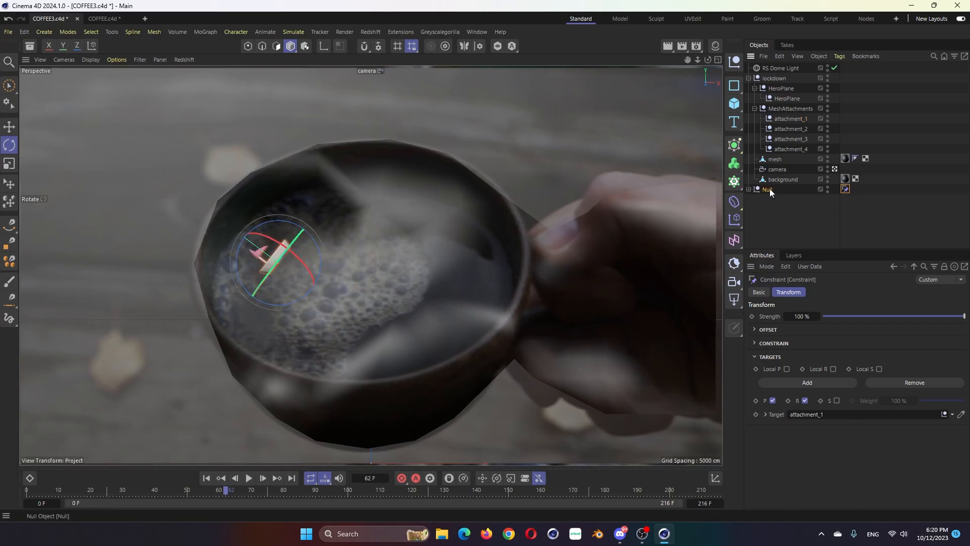
# Rotate the Boat inside its null to stand upright on the foam, and check its tracking across the timeline
pyautogui.click(749, 189)
pyautogui.click(772, 199)
pyautogui.moveTo(286, 248); pyautogui.dragTo(325, 285)
pyautogui.moveTo(255, 264); pyautogui.dragTo(258, 258)
pyautogui.press('e')
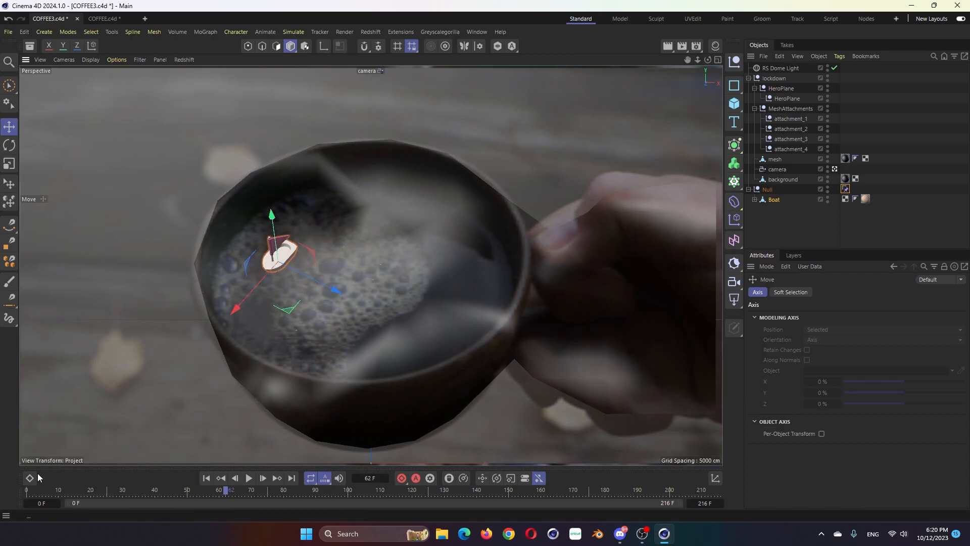
pyautogui.moveTo(32, 490); pyautogui.dragTo(537, 536)
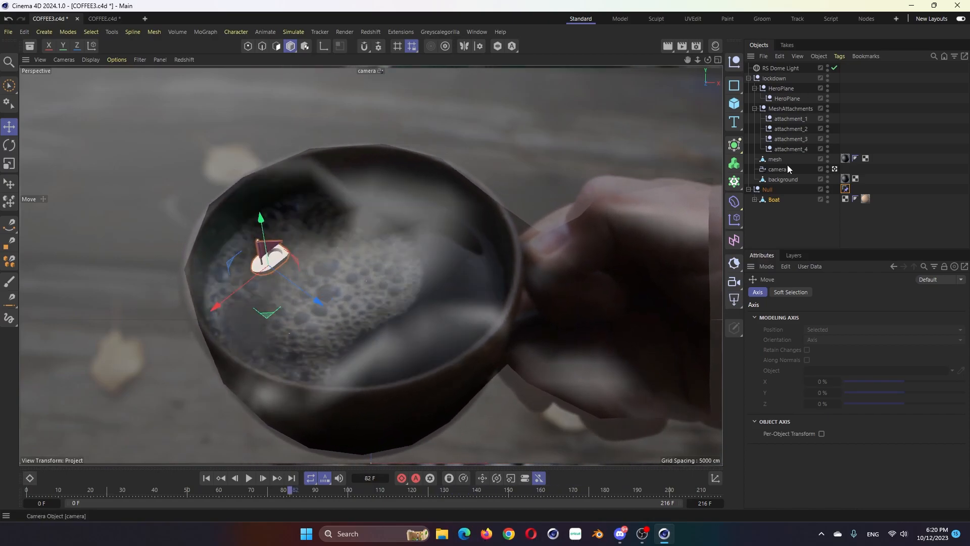
pyautogui.click(748, 189)
pyautogui.click(758, 196)
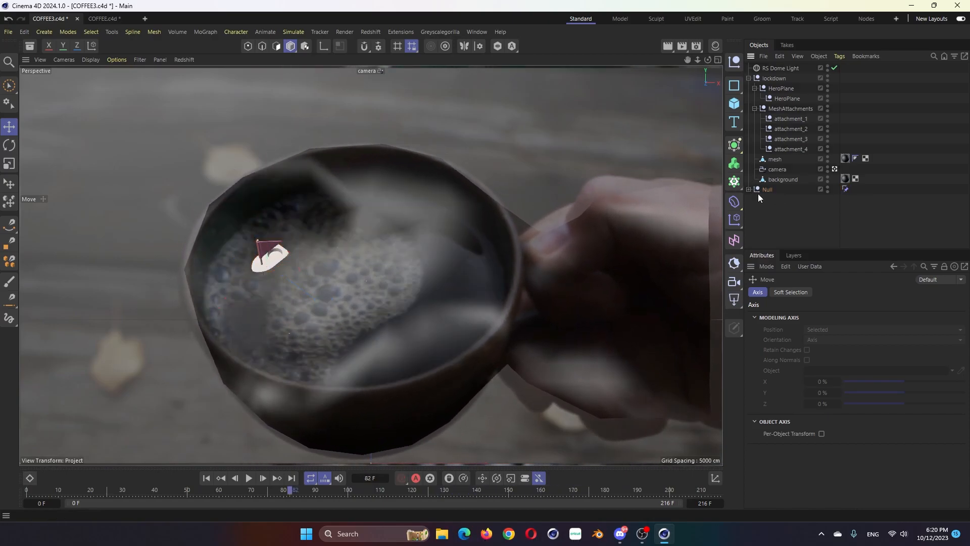
# Duplicate the boat's constrained null and retarget the copy's Transform constraint to attachment_2
pyautogui.keyDown('ctrl'); pyautogui.moveTo(766, 190); pyautogui.dragTo(769, 199); pyautogui.keyUp('ctrl')
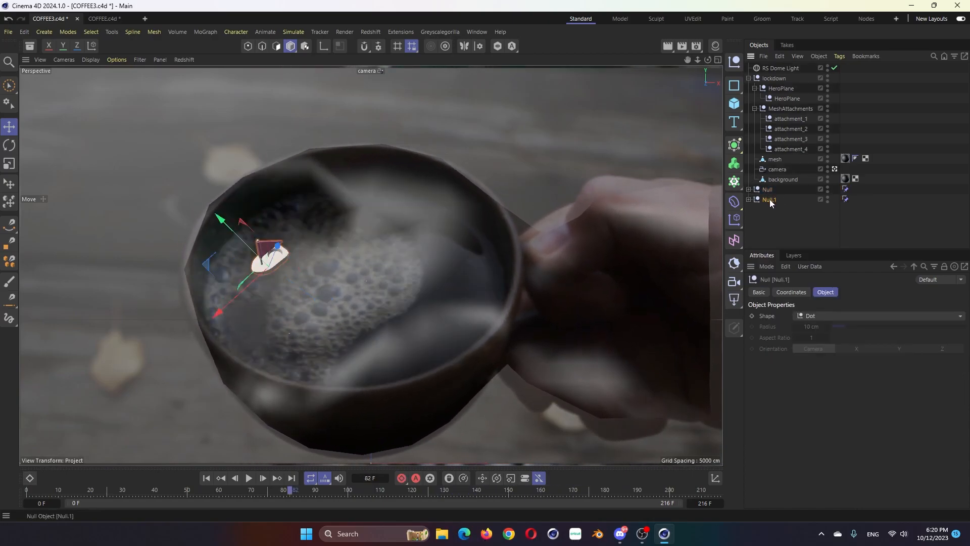
pyautogui.click(845, 198)
pyautogui.moveTo(798, 130); pyautogui.dragTo(811, 416)
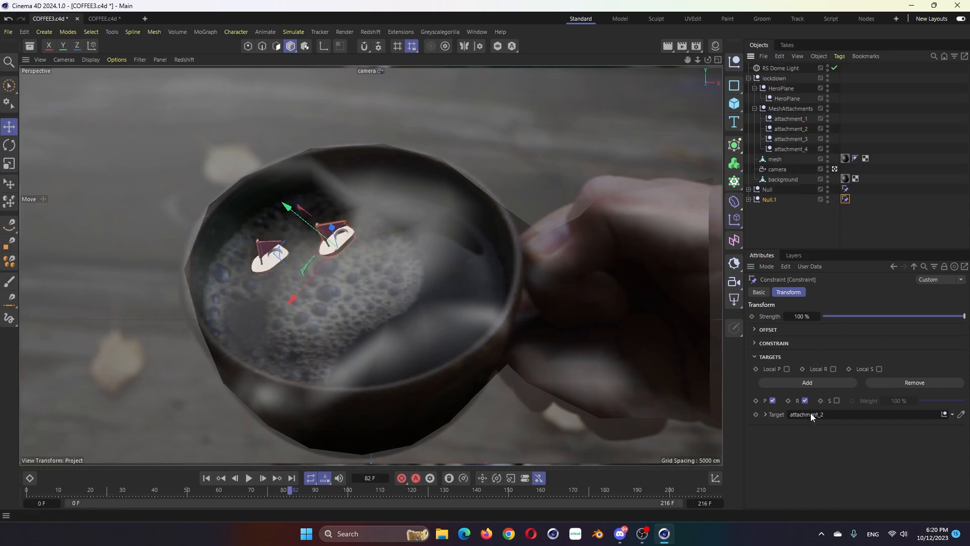
# Rotate the second Boat inside its null to face another direction and adjust its position on the foam
pyautogui.click(747, 200)
pyautogui.click(768, 202)
pyautogui.click(772, 211)
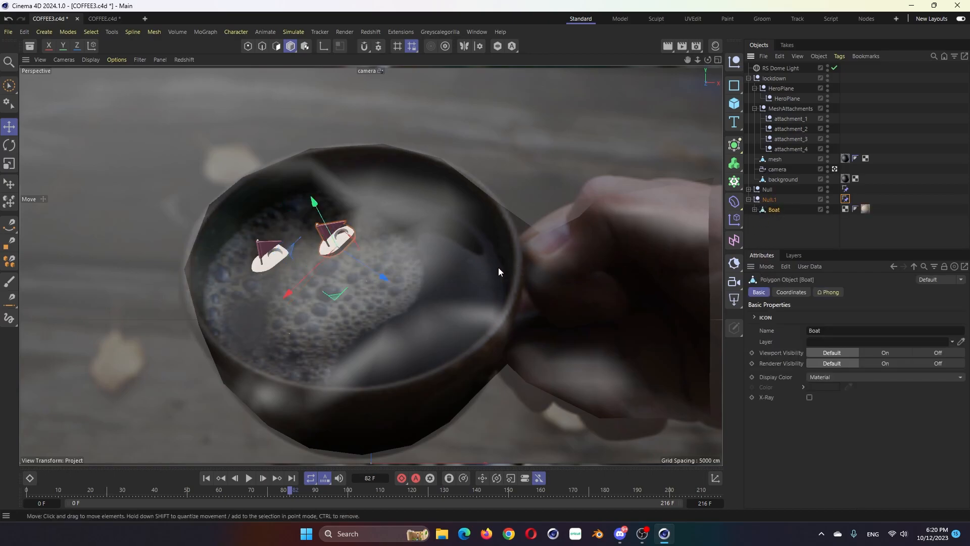
pyautogui.press('r')
pyautogui.moveTo(341, 233); pyautogui.dragTo(316, 238)
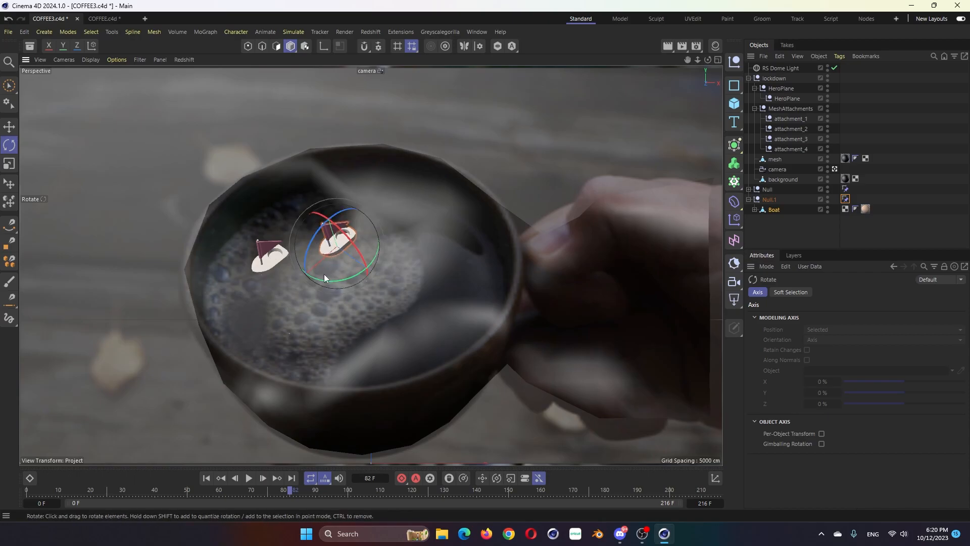
pyautogui.moveTo(324, 280); pyautogui.dragTo(405, 252)
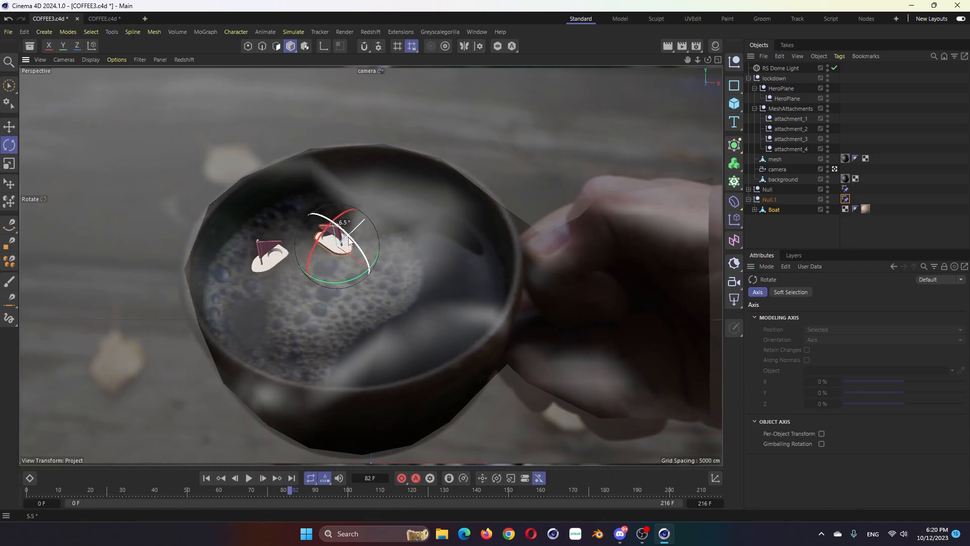
pyautogui.press('e')
pyautogui.moveTo(329, 208); pyautogui.dragTo(329, 205)
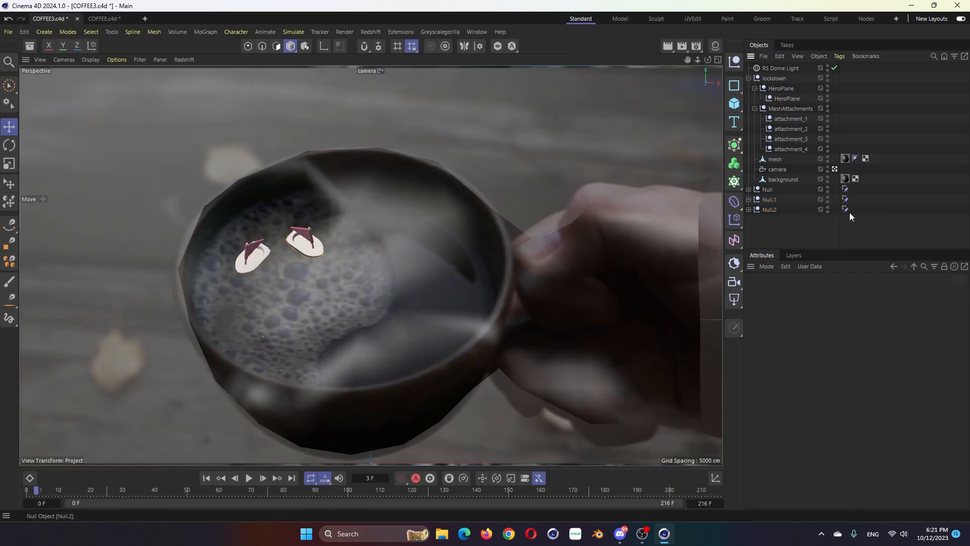
# Retarget the third null's constraint to attachment_3 and play the animation from frame 0 to check the boats' tracking
pyautogui.click(845, 209)
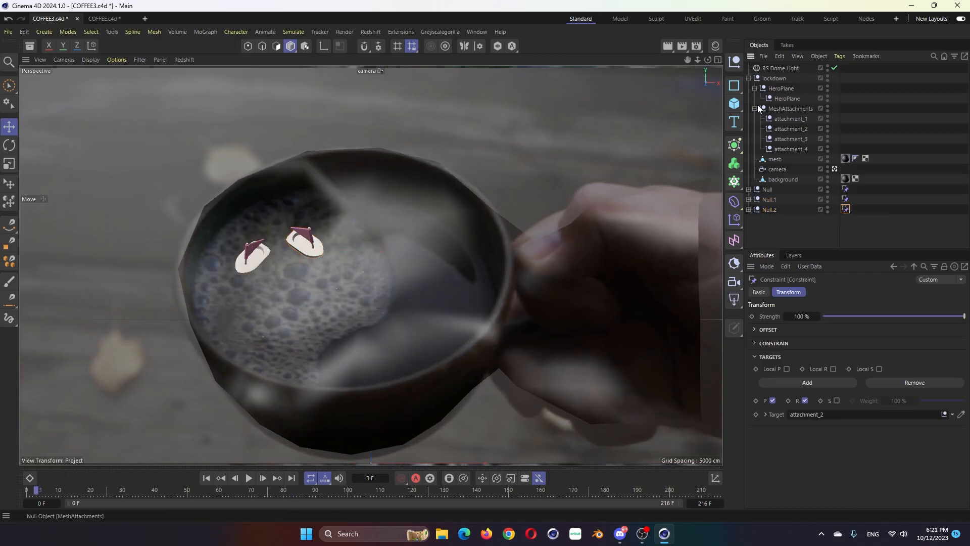
pyautogui.moveTo(799, 138); pyautogui.dragTo(834, 416)
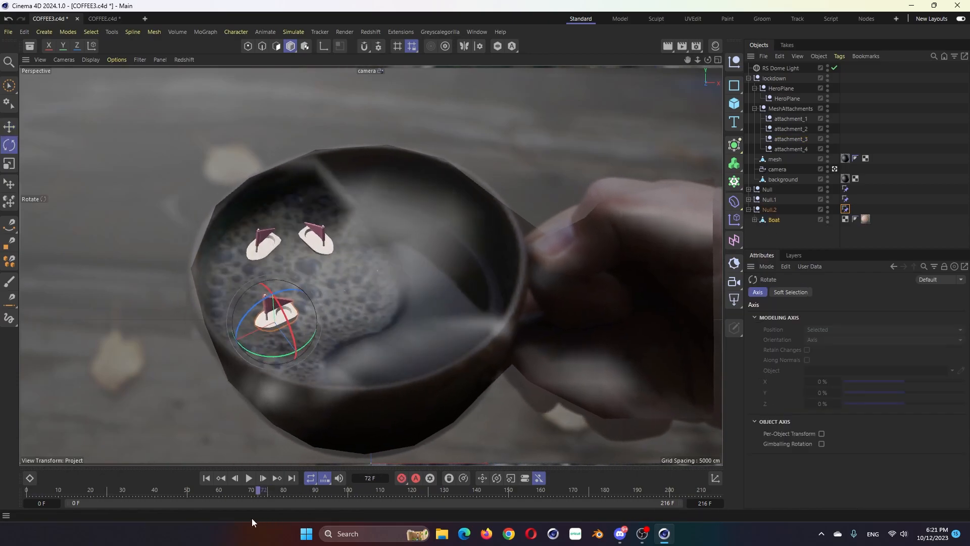
pyautogui.moveTo(251, 517); pyautogui.dragTo(21, 494)
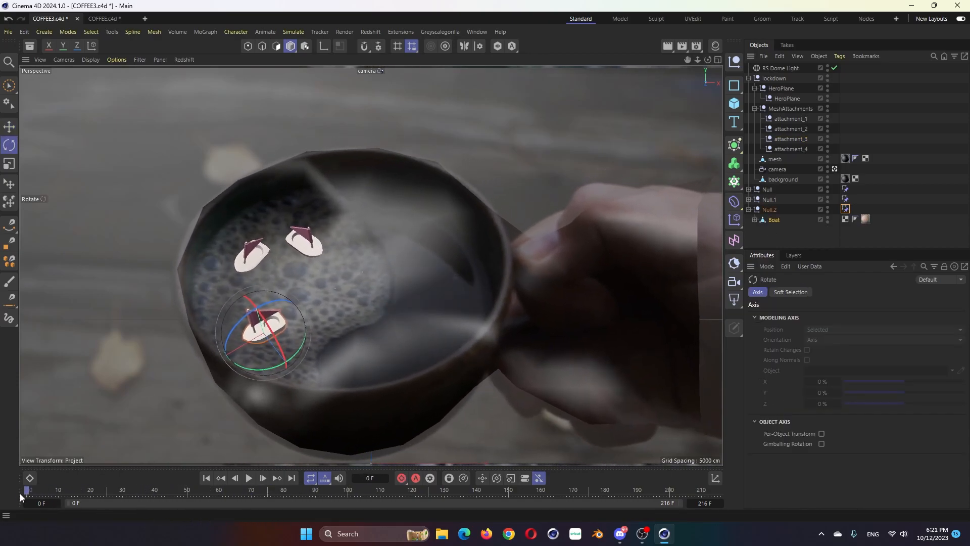
pyautogui.click(249, 477)
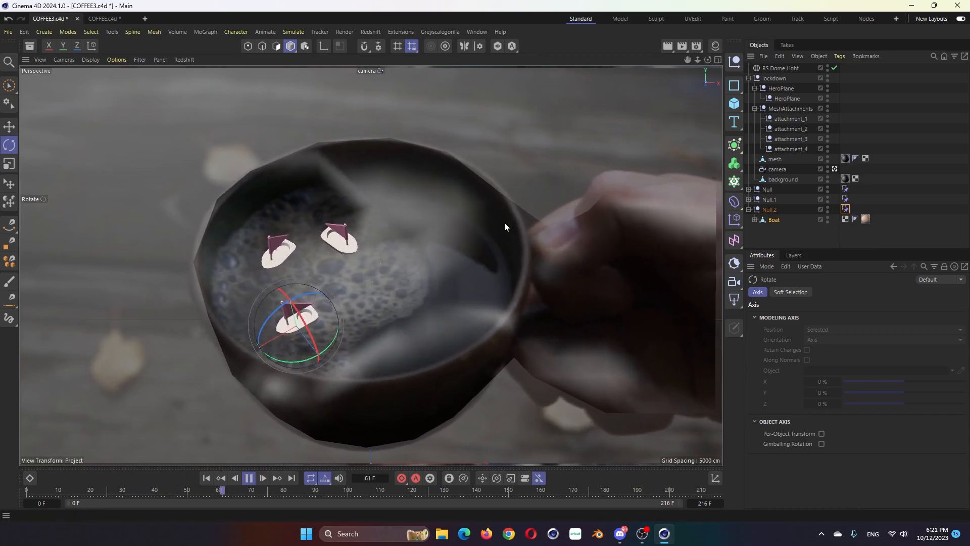
pyautogui.click(249, 478)
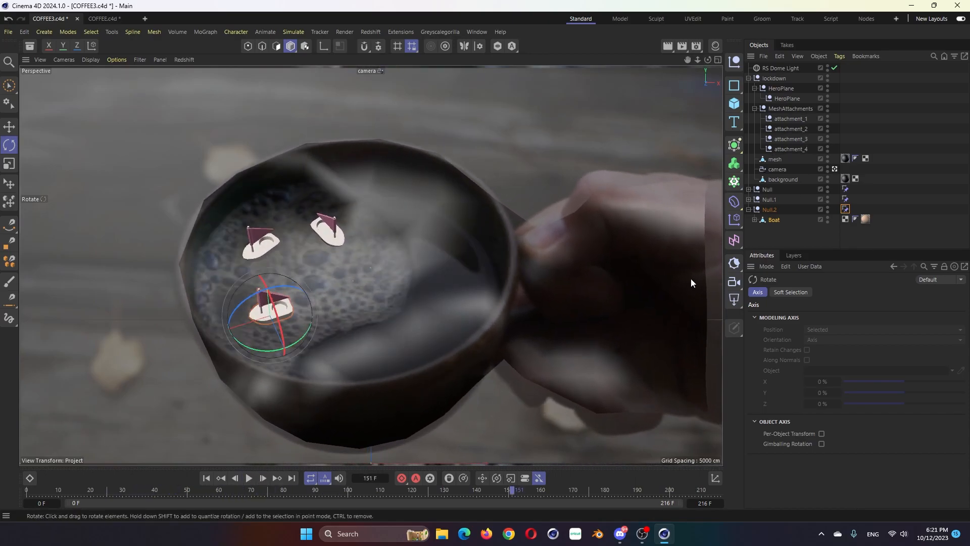
# Inspect the tracked cup mesh and boats from outside the tracked camera, along with the background object
pyautogui.click(514, 232)
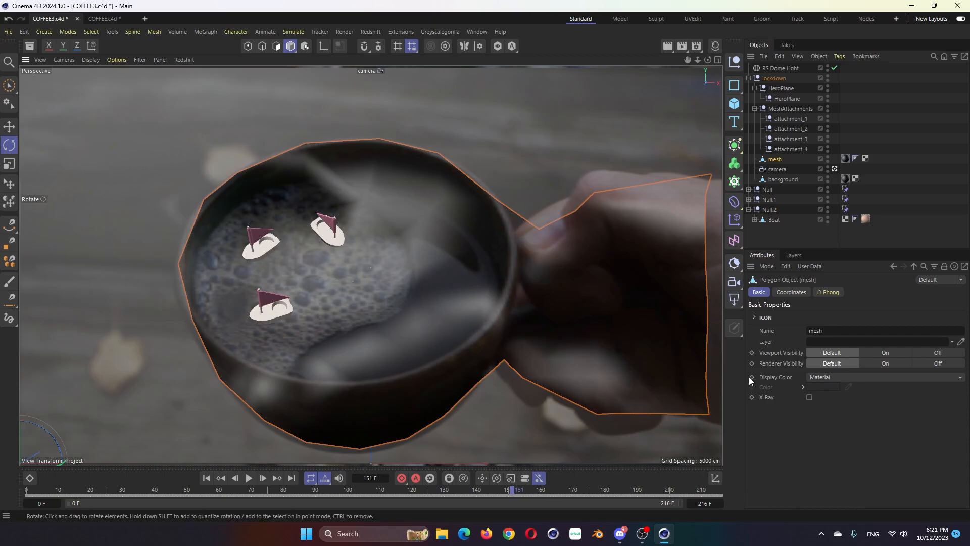
pyautogui.click(834, 168)
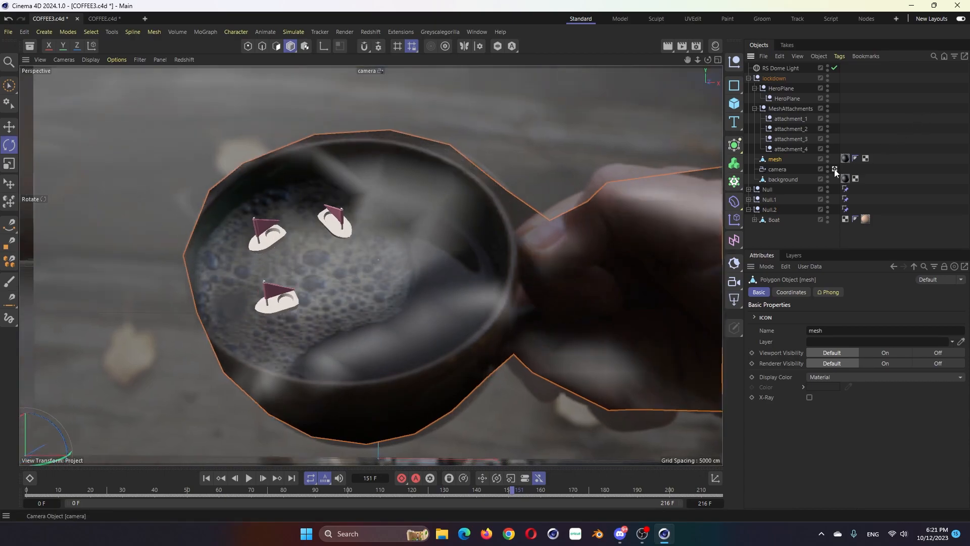
pyautogui.keyDown('alt'); pyautogui.moveTo(450, 205); pyautogui.dragTo(467, 144, button='right'); pyautogui.keyUp('alt')
pyautogui.keyDown('alt'); pyautogui.moveTo(468, 144); pyautogui.dragTo(459, 281); pyautogui.keyUp('alt')
pyautogui.keyDown('alt'); pyautogui.moveTo(121, 282); pyautogui.dragTo(71, 252); pyautogui.keyUp('alt')
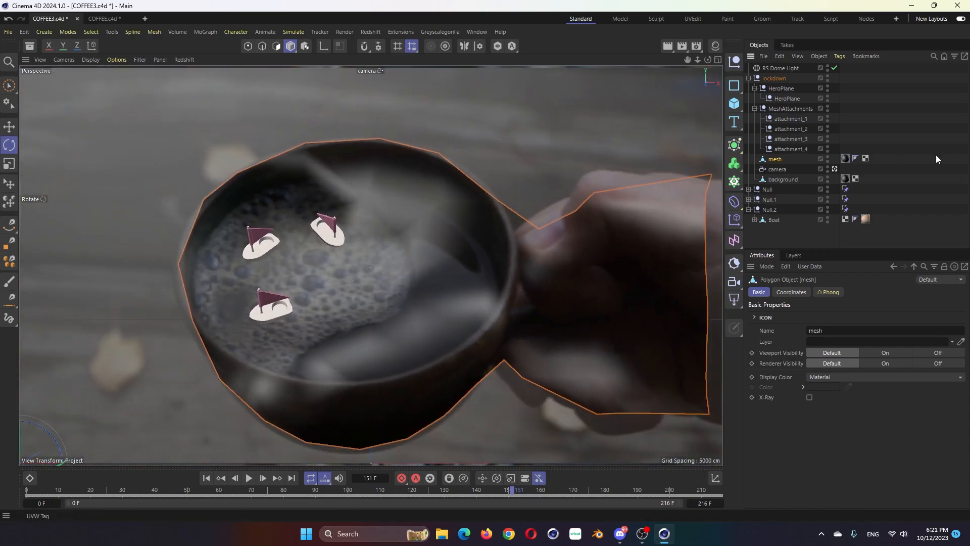
pyautogui.click(782, 179)
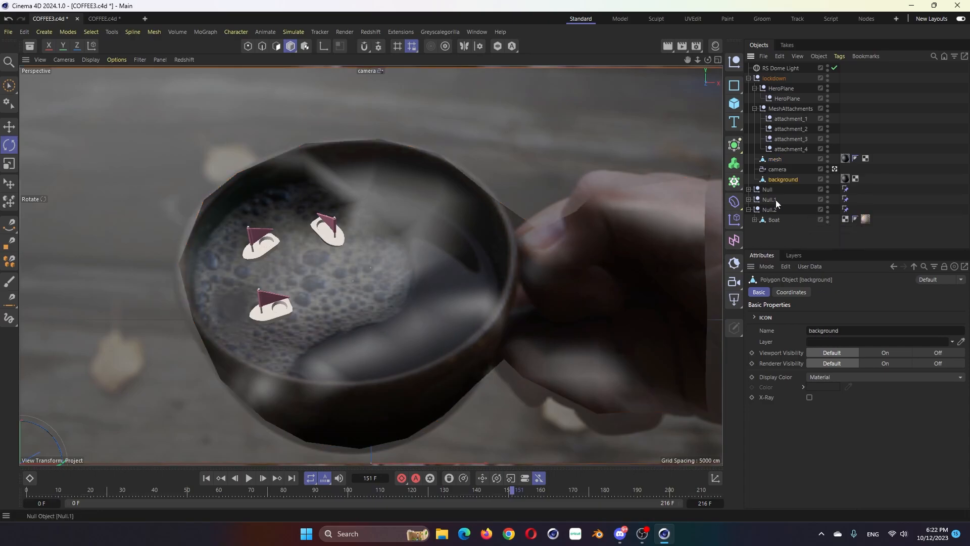
# Add a Redshift RS Object render tag to the tracked cup mesh
pyautogui.click(646, 186)
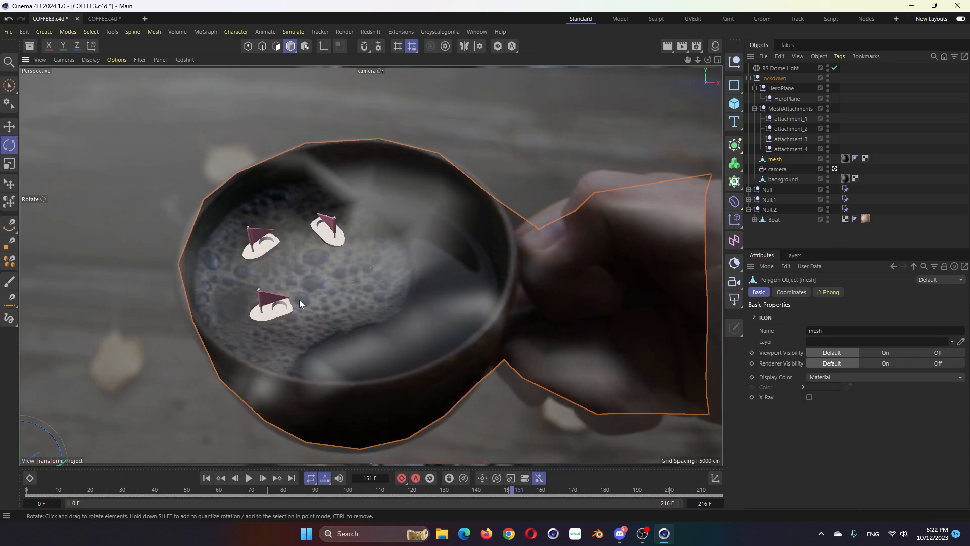
pyautogui.rightClick(778, 159)
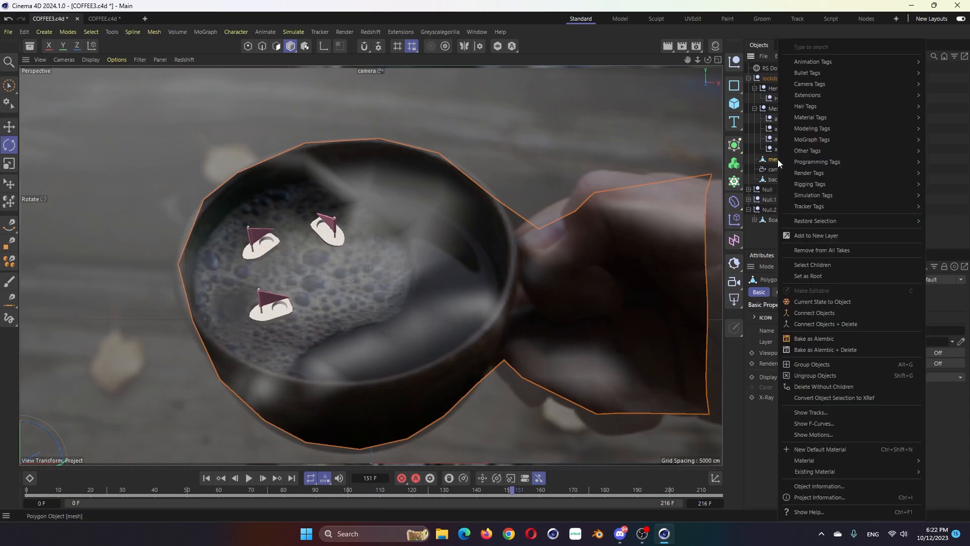
pyautogui.moveTo(821, 175)
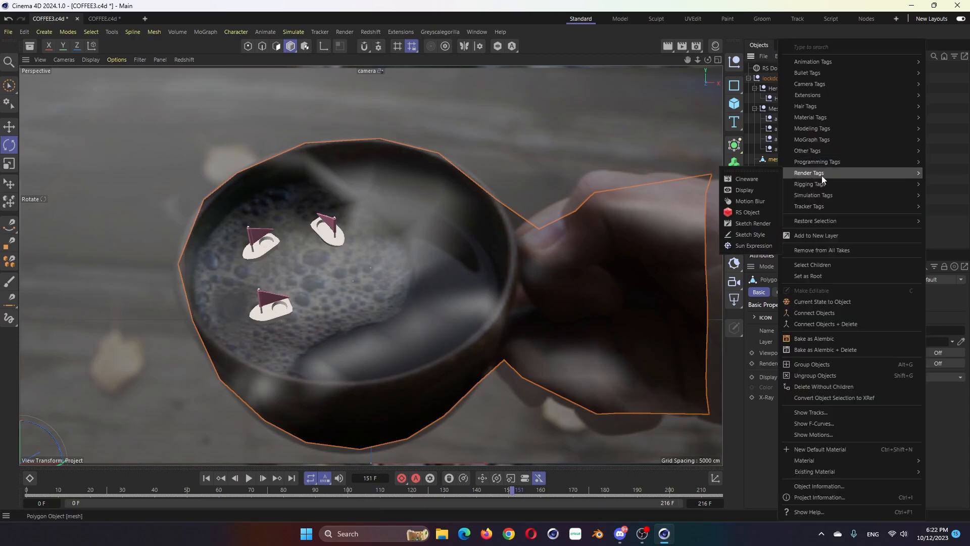
pyautogui.click(748, 211)
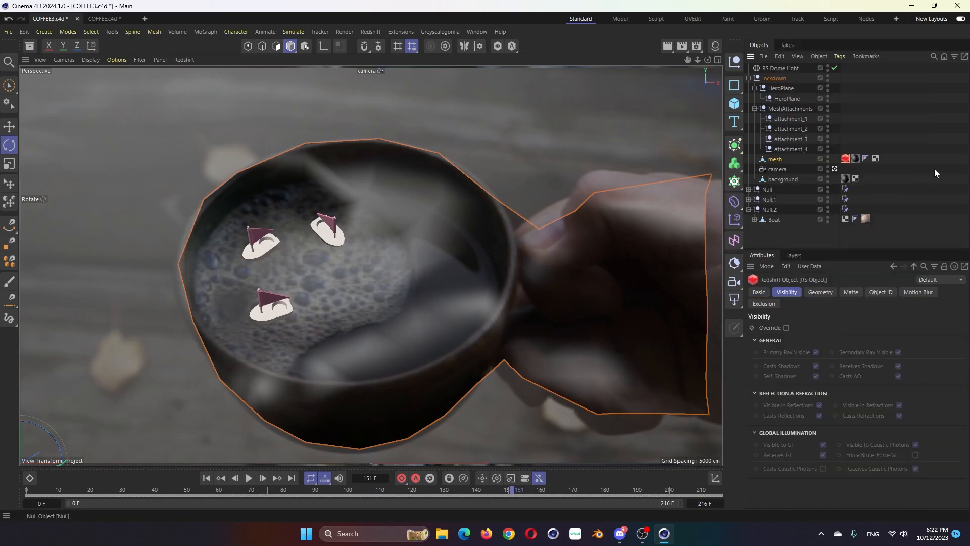
# Override the mesh tag's Matte settings, enable the matte and its shadow, and raise the Reflection Scale slightly
pyautogui.click(852, 293)
pyautogui.click(786, 328)
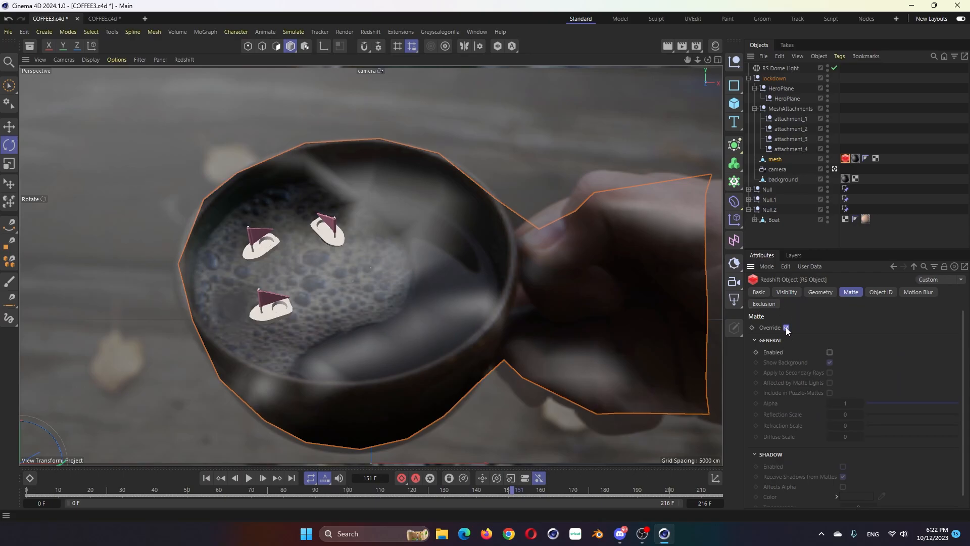
pyautogui.click(830, 352)
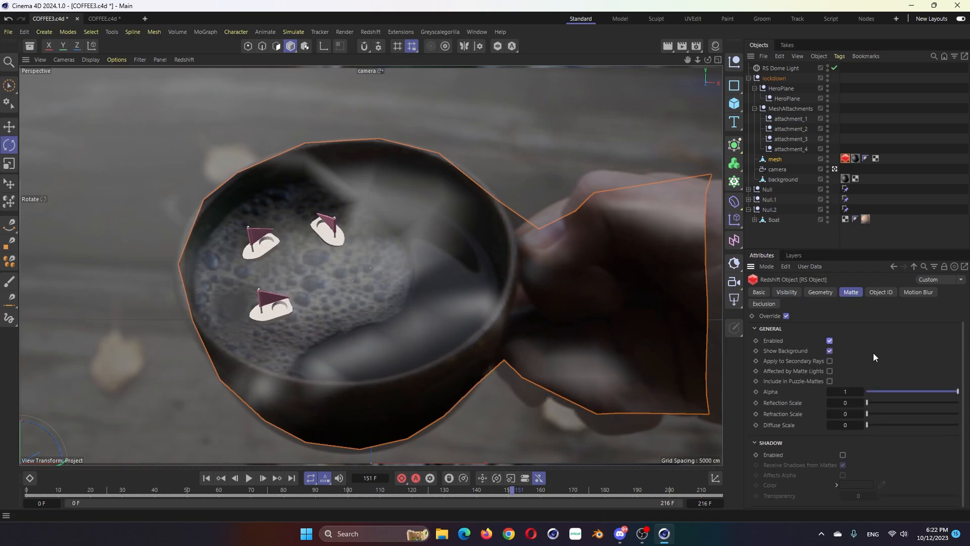
pyautogui.click(843, 455)
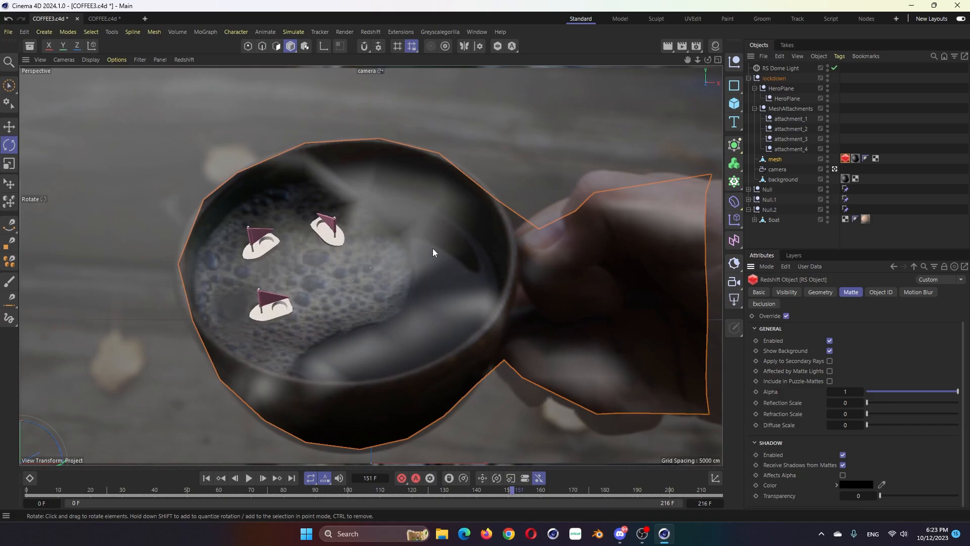
pyautogui.moveTo(867, 403); pyautogui.dragTo(879, 403)
# Add an RS Sun & Sky Rig to the scene alongside the RS Dome Light
pyautogui.click(789, 66)
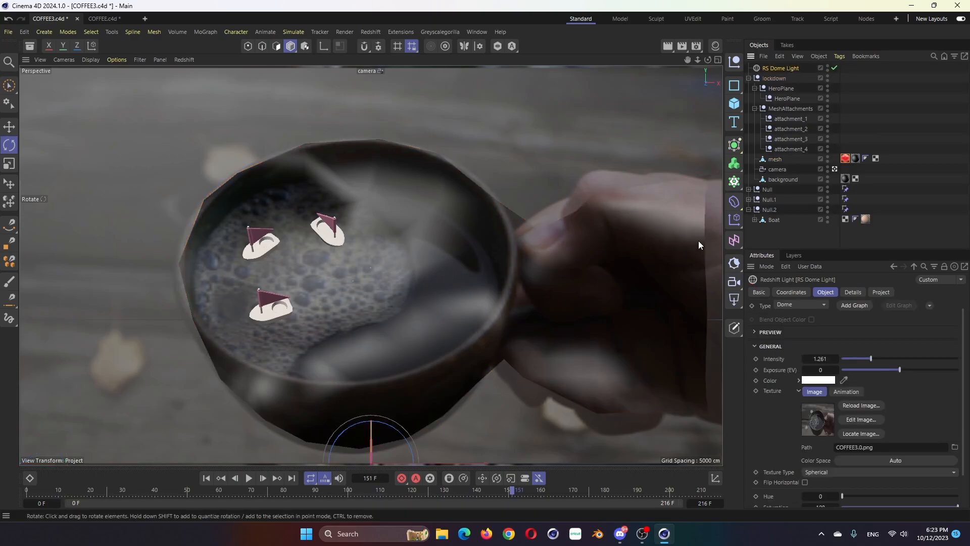
pyautogui.click(765, 230)
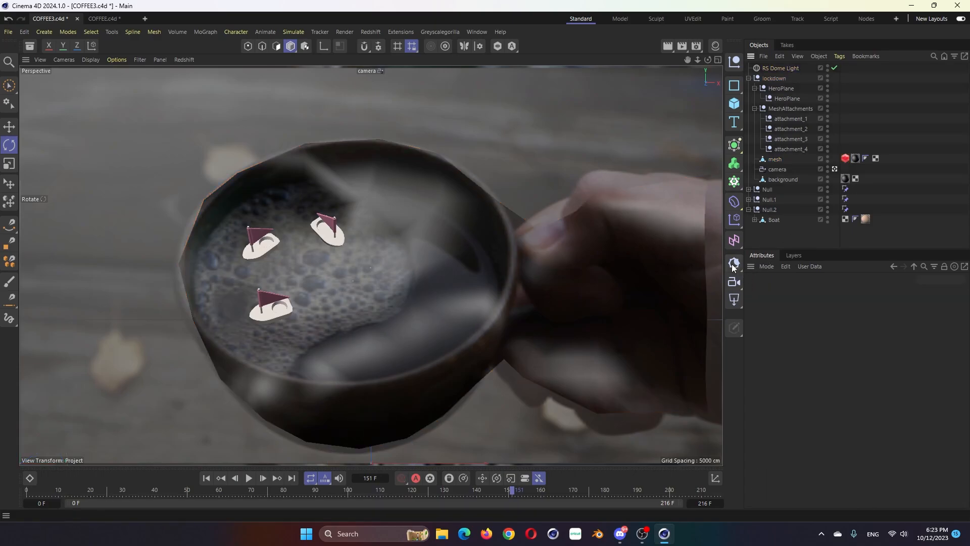
pyautogui.click(732, 263)
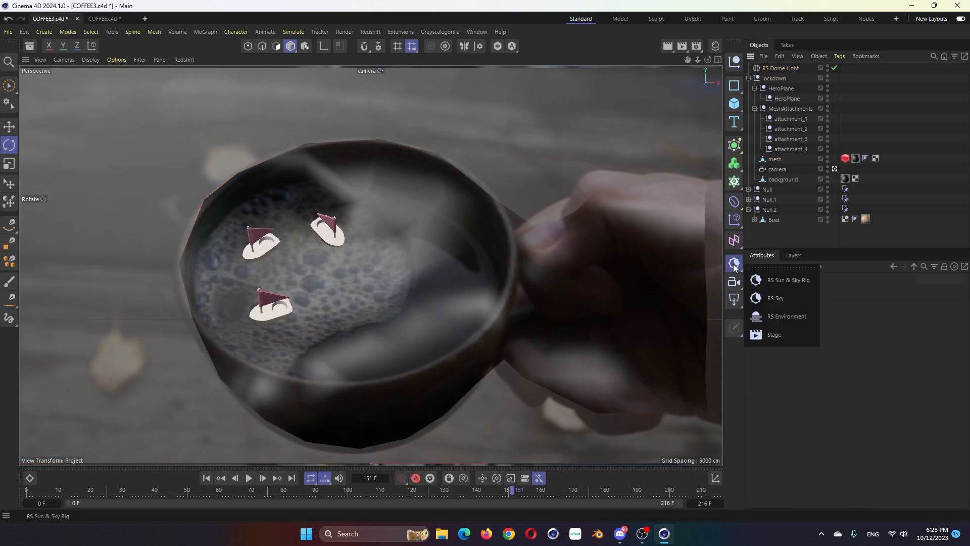
pyautogui.click(782, 281)
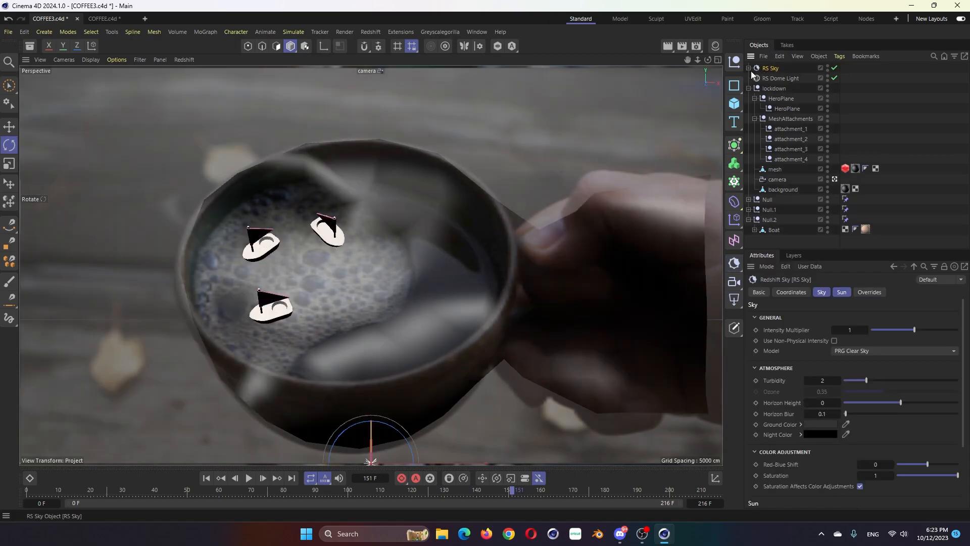
# Move the RS Sky rig up over the cup and rotate it to redirect the sunlight on the boats
pyautogui.press('e')
pyautogui.moveTo(374, 401); pyautogui.dragTo(360, 227)
pyautogui.press('r')
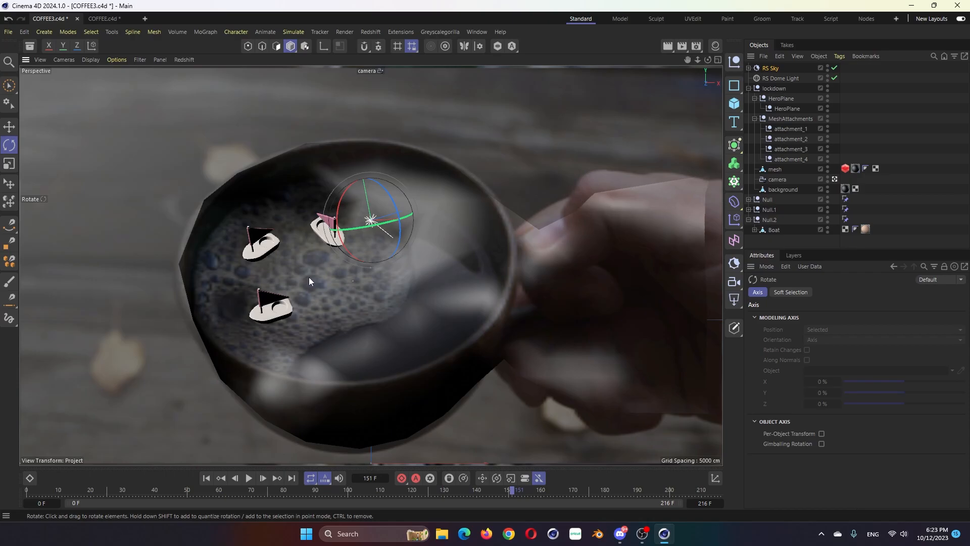
pyautogui.moveTo(346, 190); pyautogui.dragTo(399, 216)
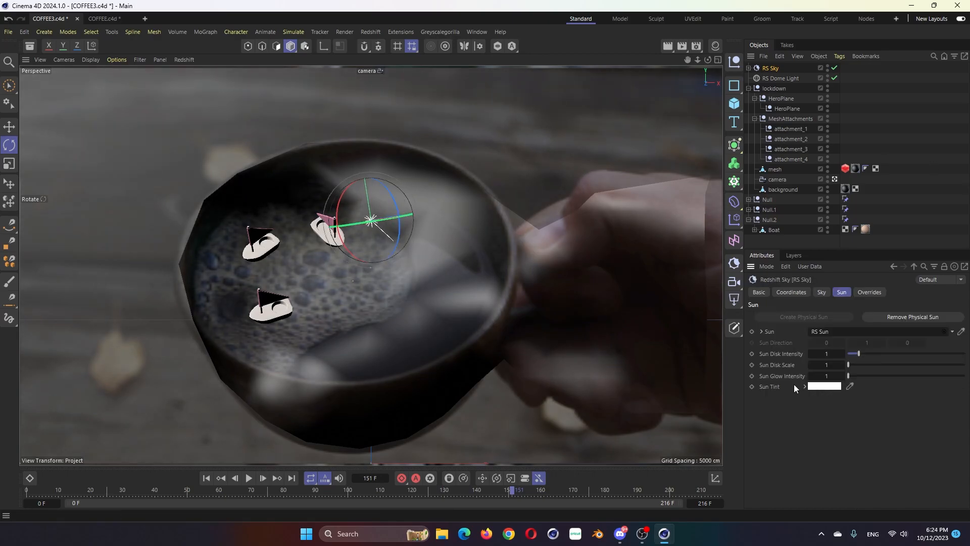
# Set the RS Sky's Sun Disk Scale to about 15.24 and its Sun Disk Intensity to 0.4
pyautogui.moveTo(851, 365); pyautogui.dragTo(865, 366)
pyautogui.click(840, 354)
pyautogui.write('.4')
pyautogui.press('Return')
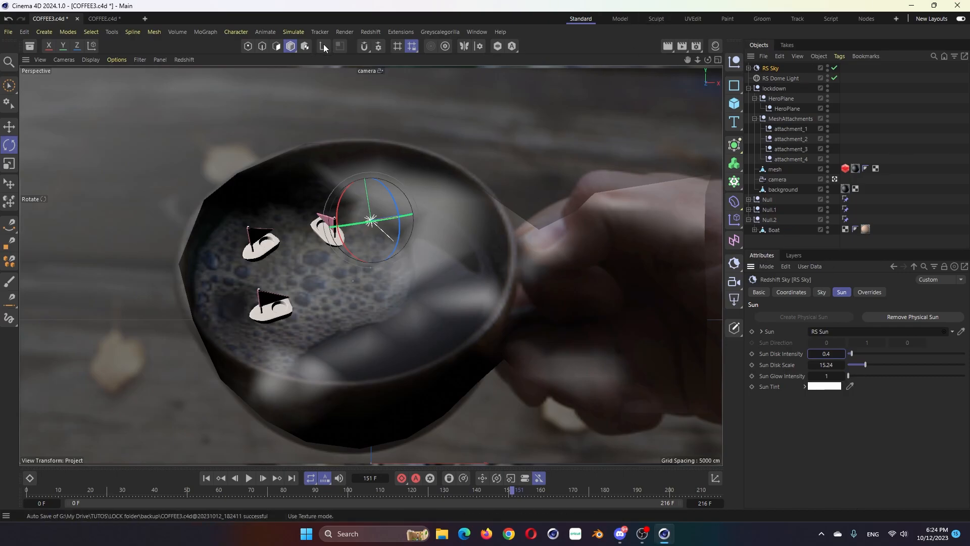
# Start a Redshift RenderView preview and place its window so the boats in the viewport stay visible
pyautogui.click(375, 33)
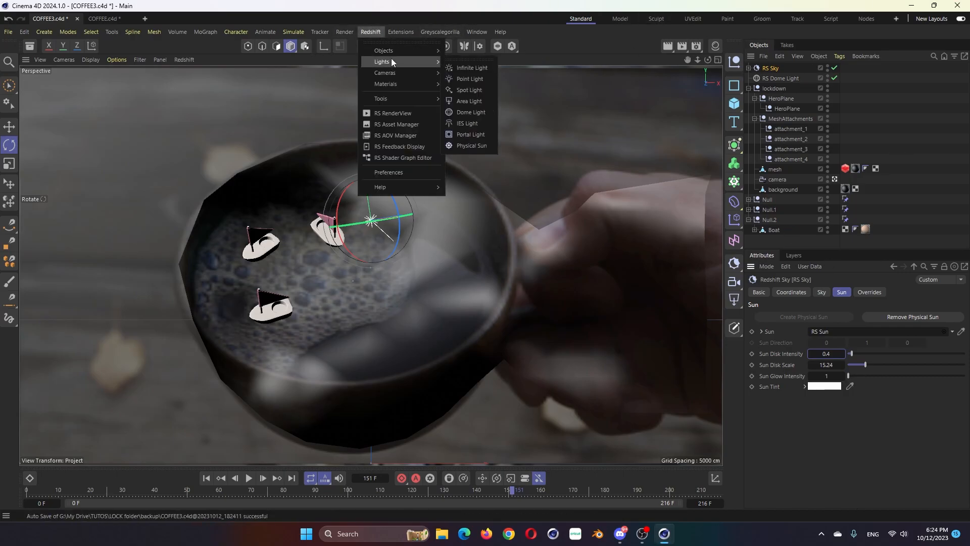
pyautogui.click(412, 115)
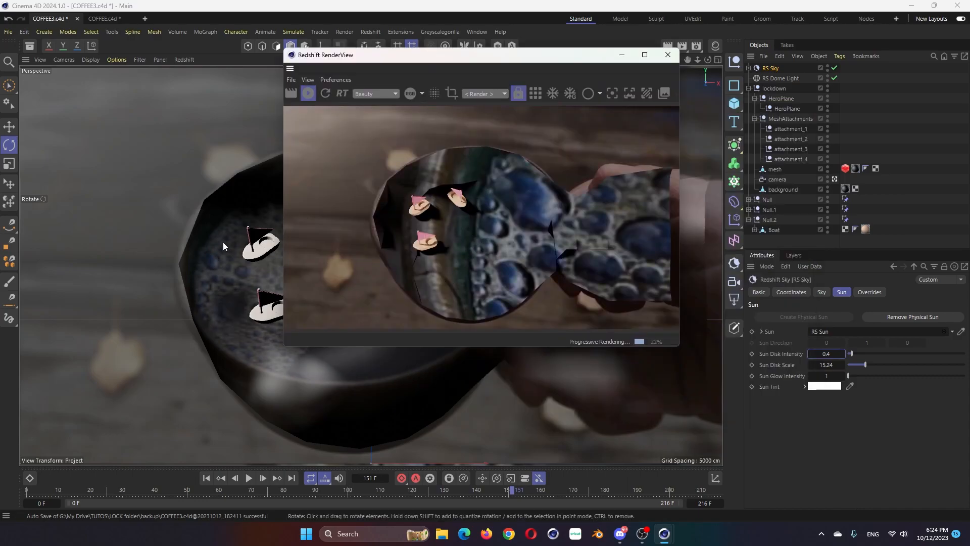
pyautogui.moveTo(372, 56); pyautogui.dragTo(461, 68)
pyautogui.moveTo(585, 68); pyautogui.dragTo(549, 63)
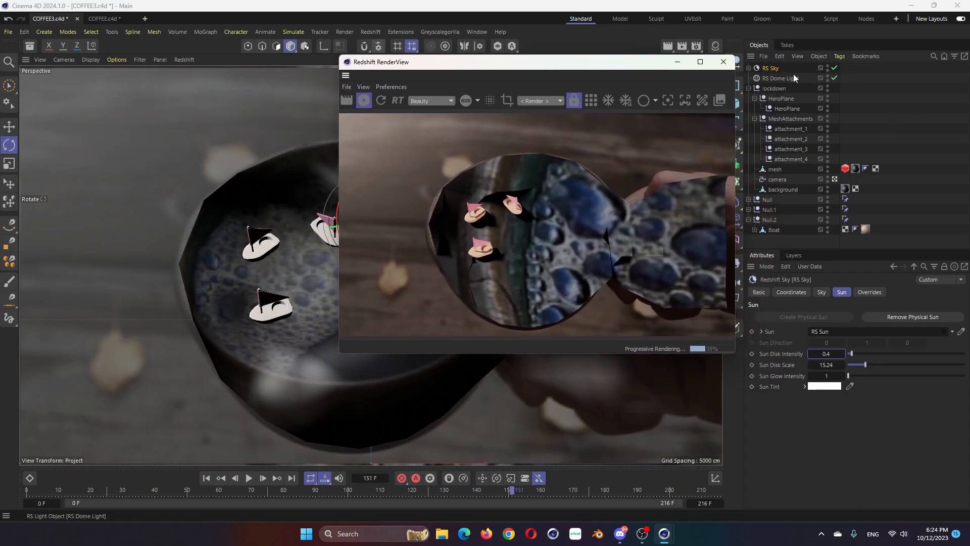
# Override the visibility settings in the mesh's RS Object tag and disable Casts Shadows
pyautogui.click(845, 168)
pyautogui.click(787, 293)
pyautogui.click(786, 327)
pyautogui.click(815, 366)
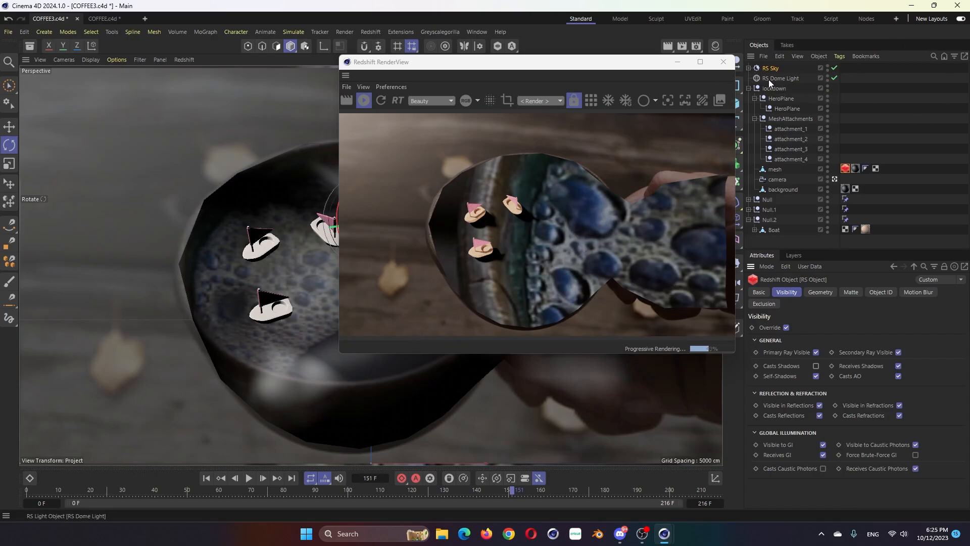
# Turn off Background for the RS Dome Light so its texture no longer renders behind the mesh
pyautogui.click(785, 78)
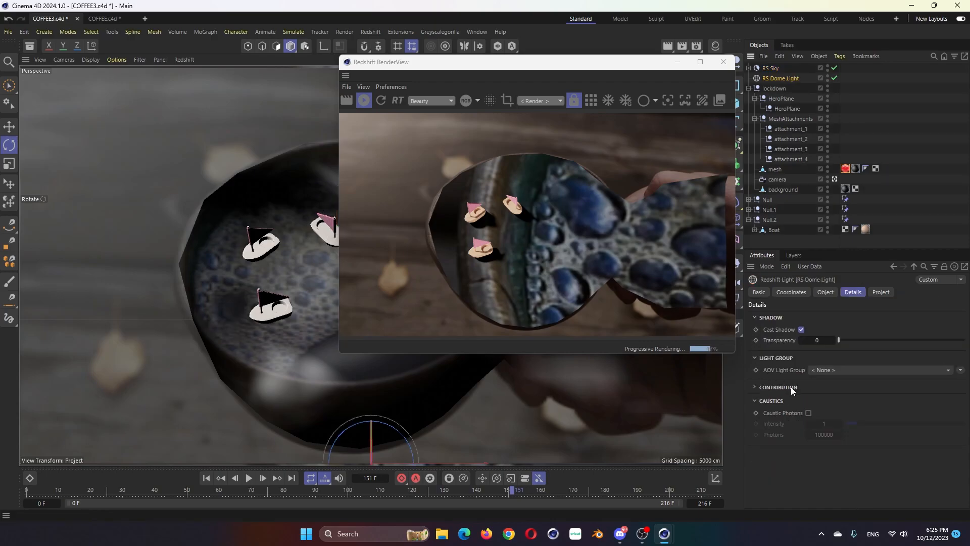
pyautogui.click(825, 292)
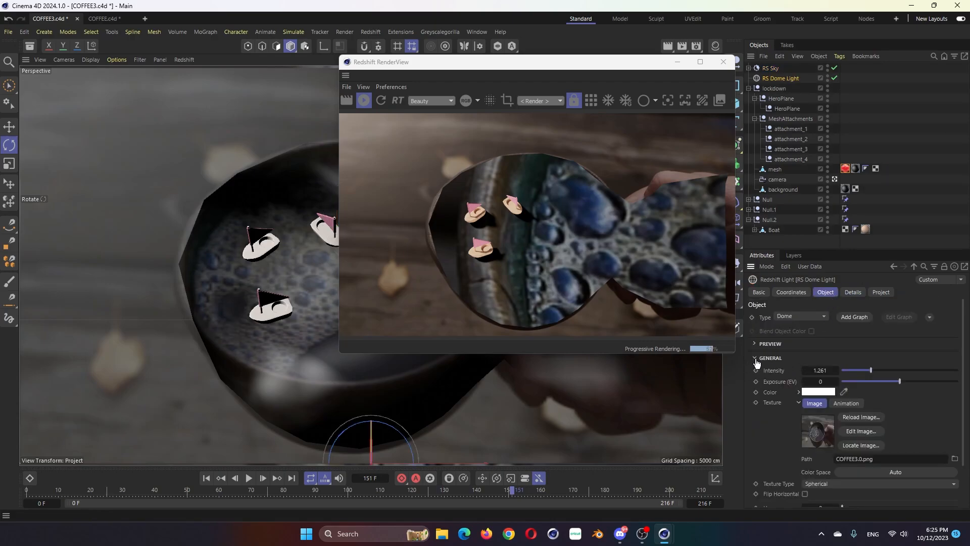
pyautogui.scroll(-2, 806, 435)
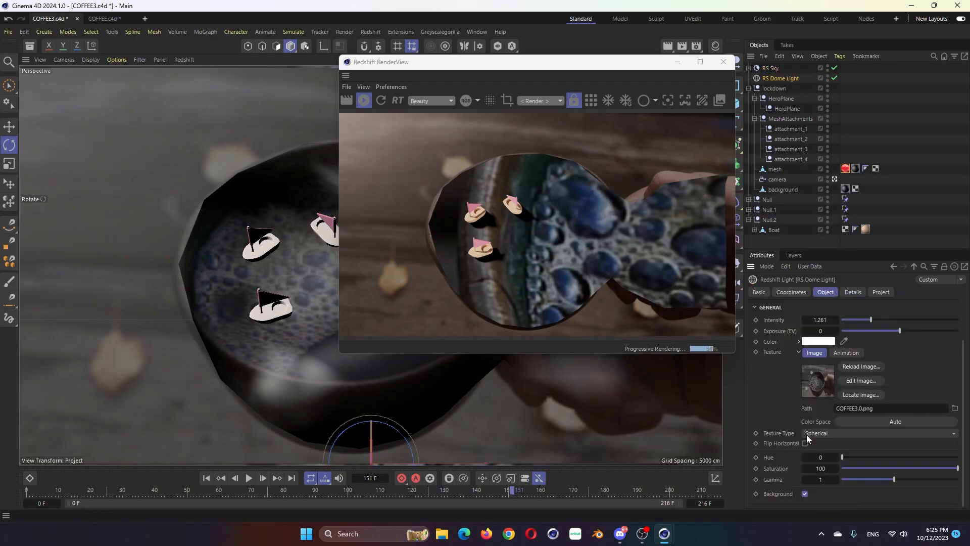
pyautogui.click(804, 494)
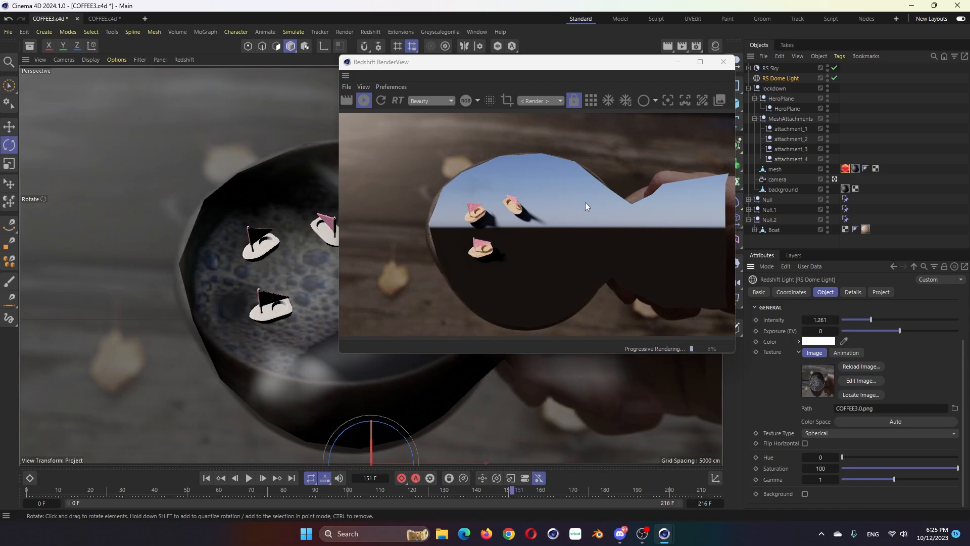
# In the RS Sky overrides, enable Force Alpha To Zero and disable the Background ray type
pyautogui.click(769, 69)
pyautogui.click(749, 68)
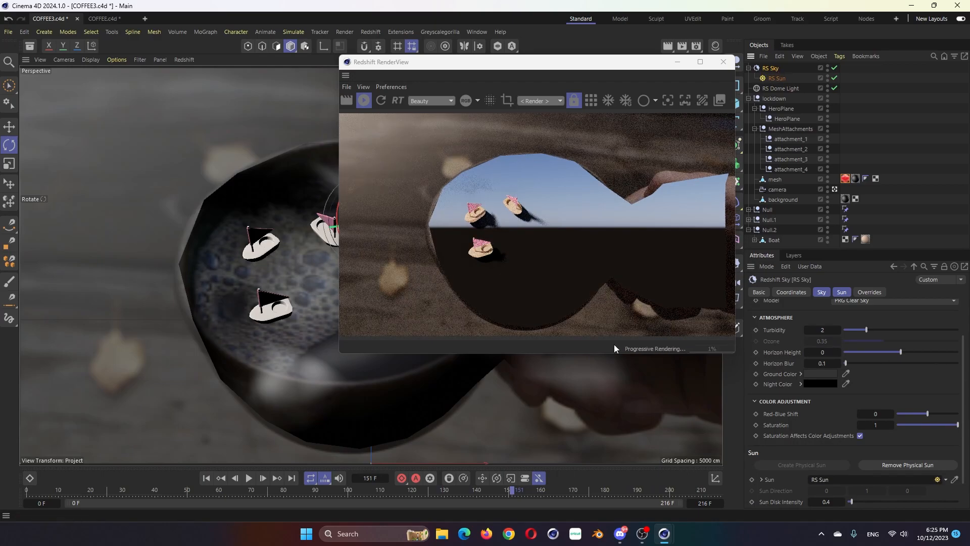
pyautogui.click(871, 293)
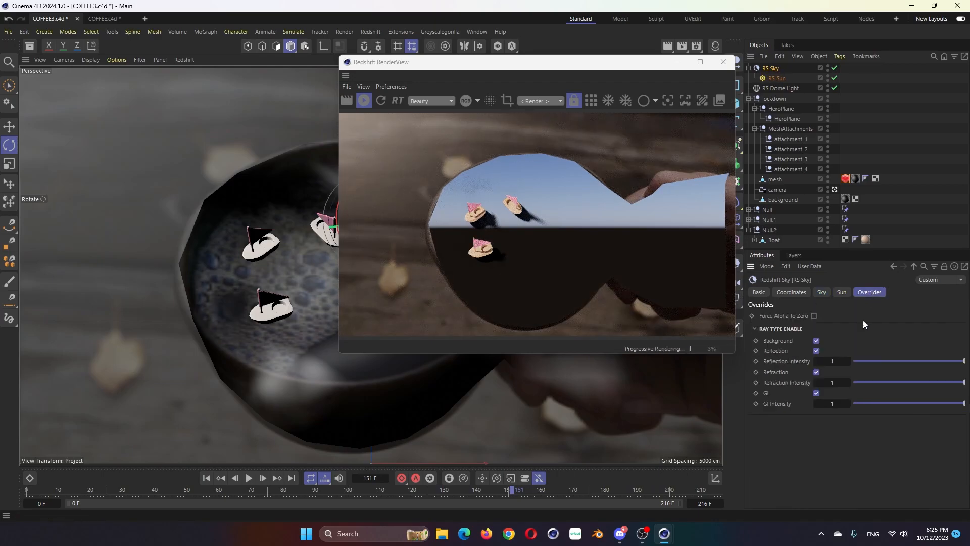
pyautogui.click(814, 315)
pyautogui.click(816, 340)
pyautogui.click(529, 184)
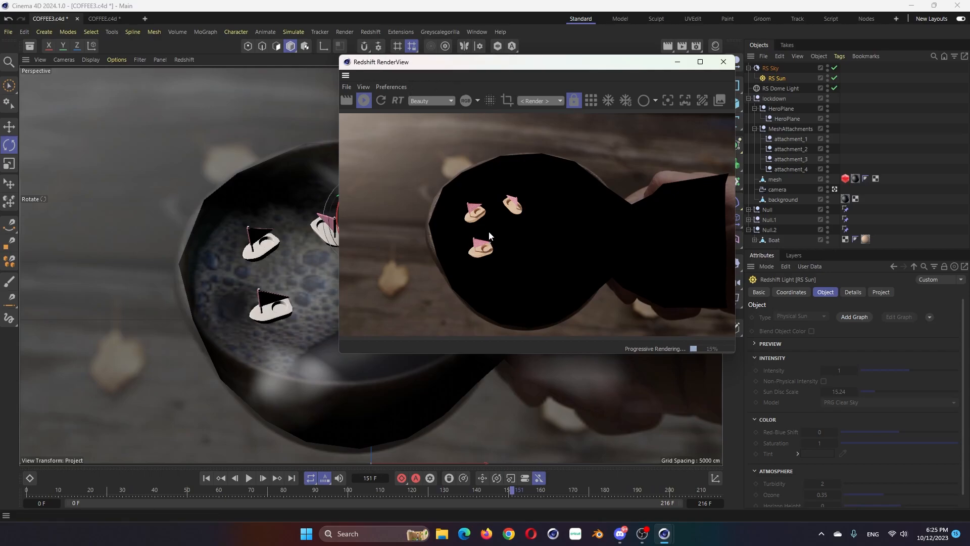
# Enable Affects Alpha for the matte shadow in the mesh's RS Object tag and compare the RenderView's alpha channel
pyautogui.click(464, 100)
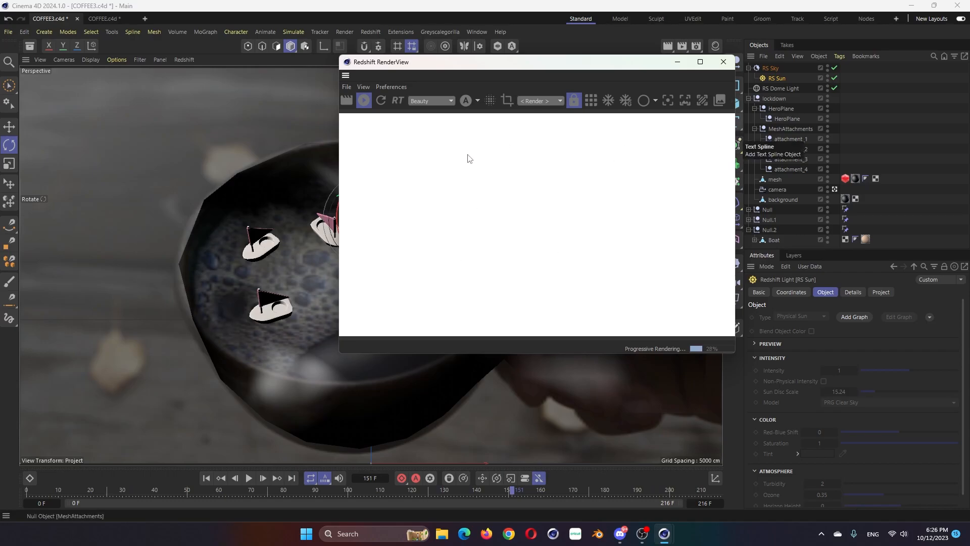
pyautogui.click(465, 100)
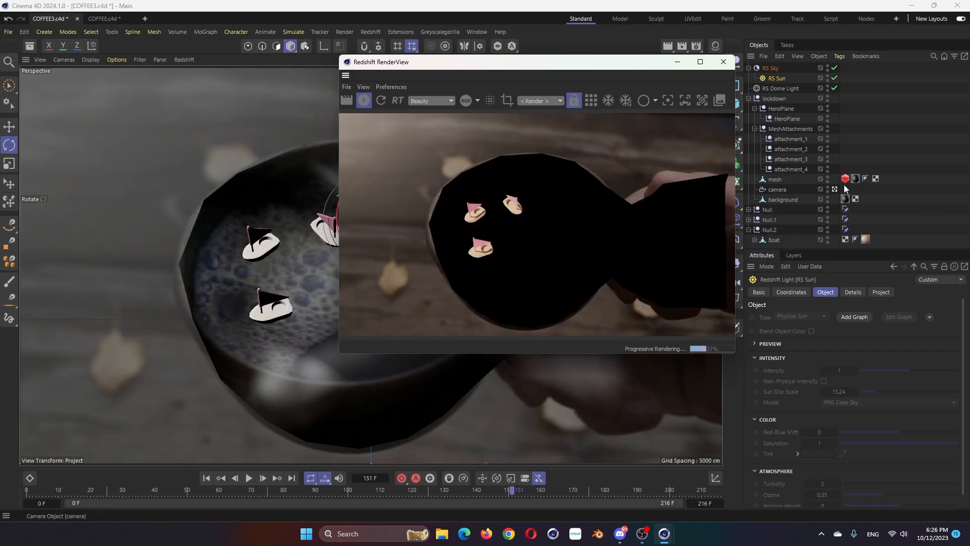
pyautogui.click(775, 179)
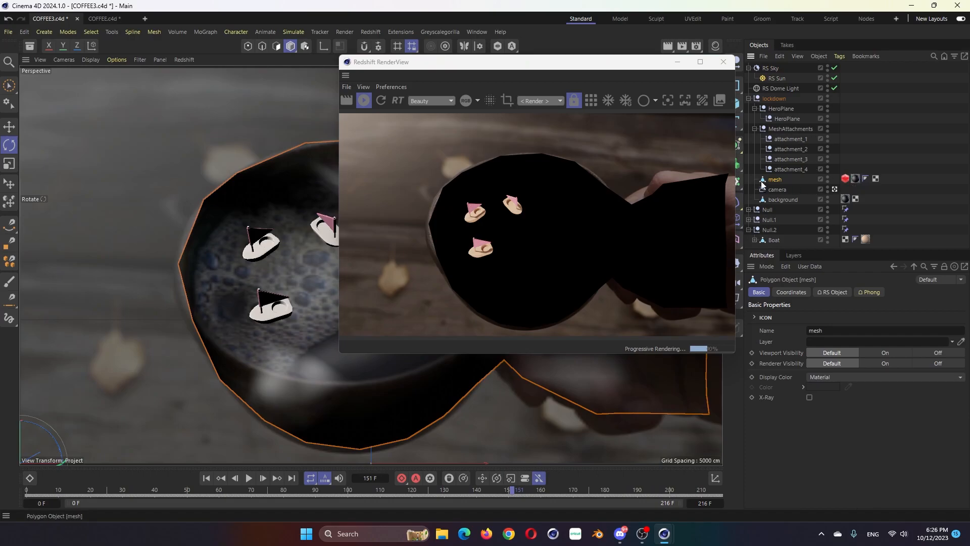
pyautogui.click(846, 179)
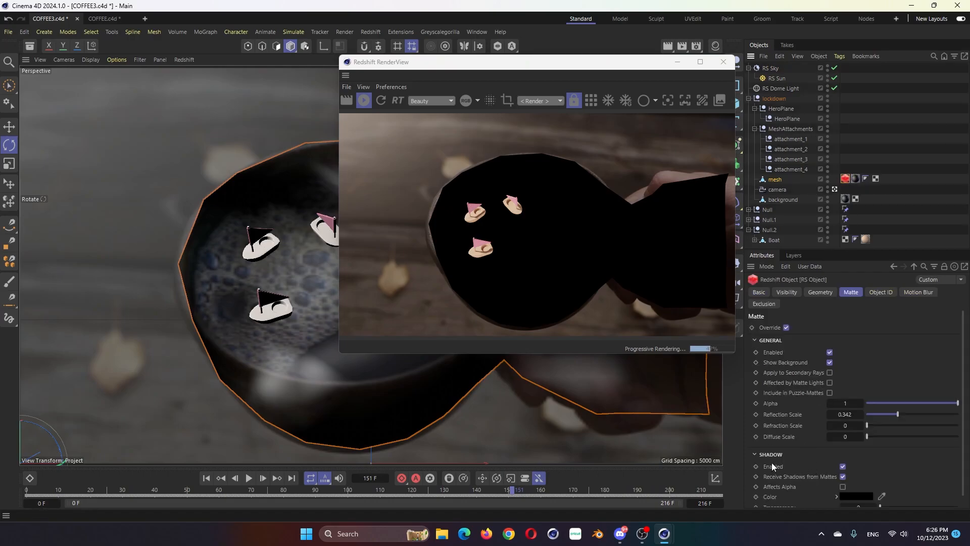
pyautogui.click(844, 488)
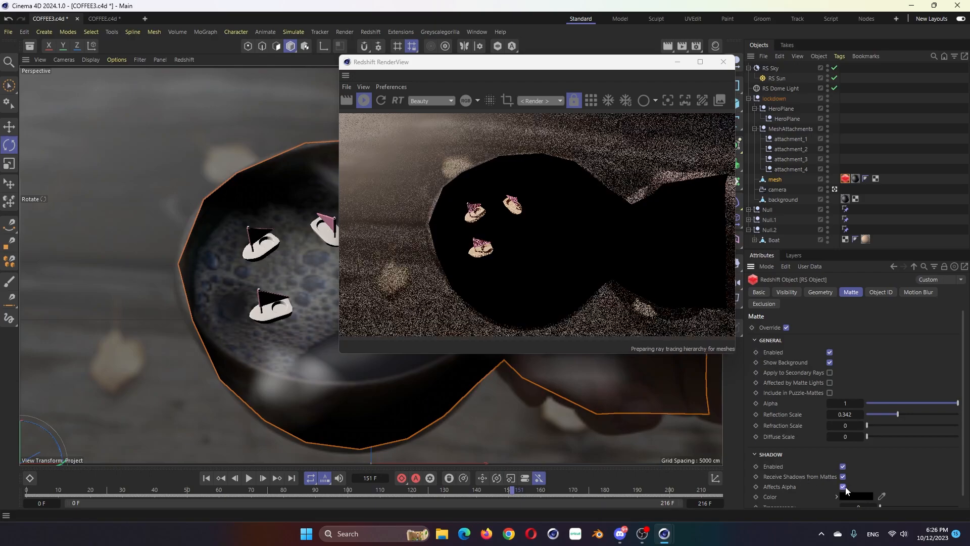
pyautogui.click(466, 101)
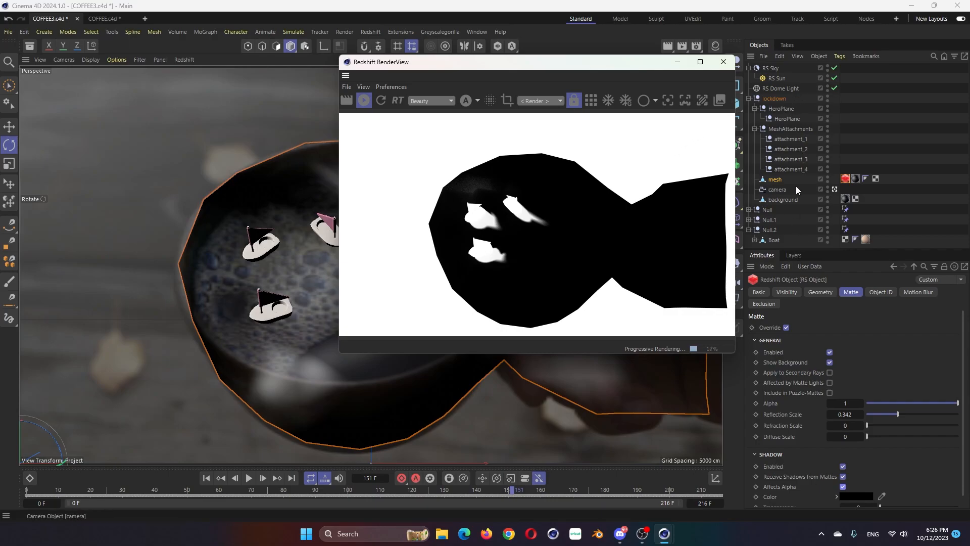
# Hide the background object in both the viewport and the renderer, and check the alpha channel in the RenderView
pyautogui.click(778, 200)
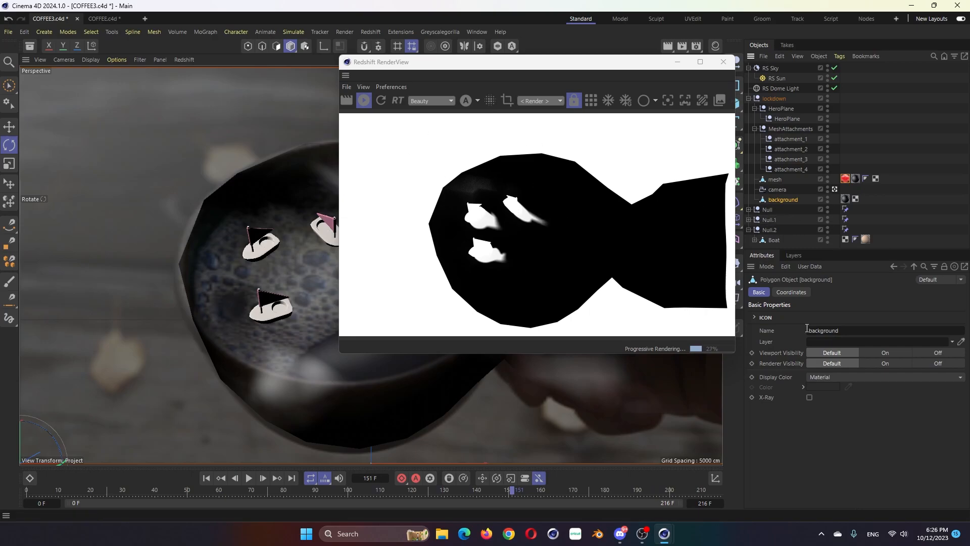
pyautogui.keyDown('ctrl'); pyautogui.click(827, 201); pyautogui.keyUp('ctrl')
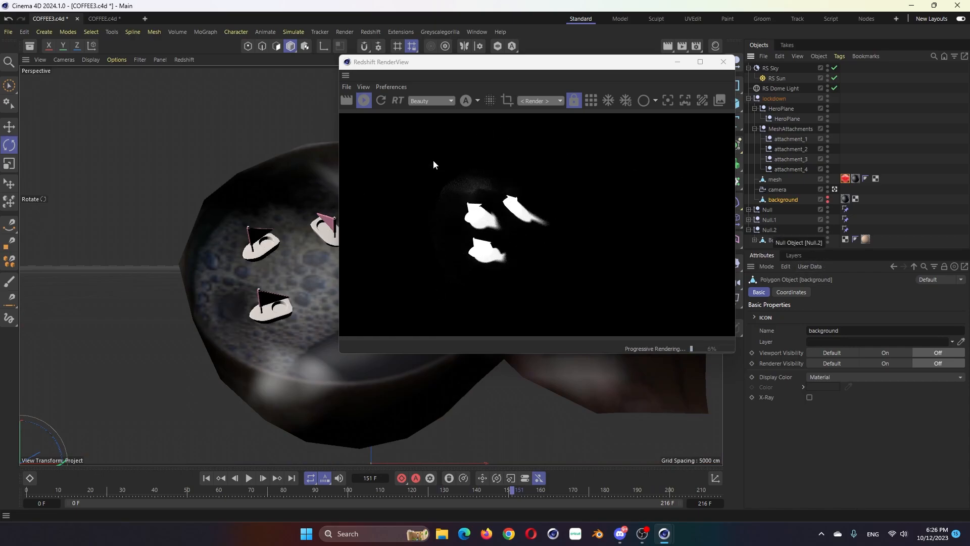
pyautogui.click(466, 101)
pyautogui.click(467, 101)
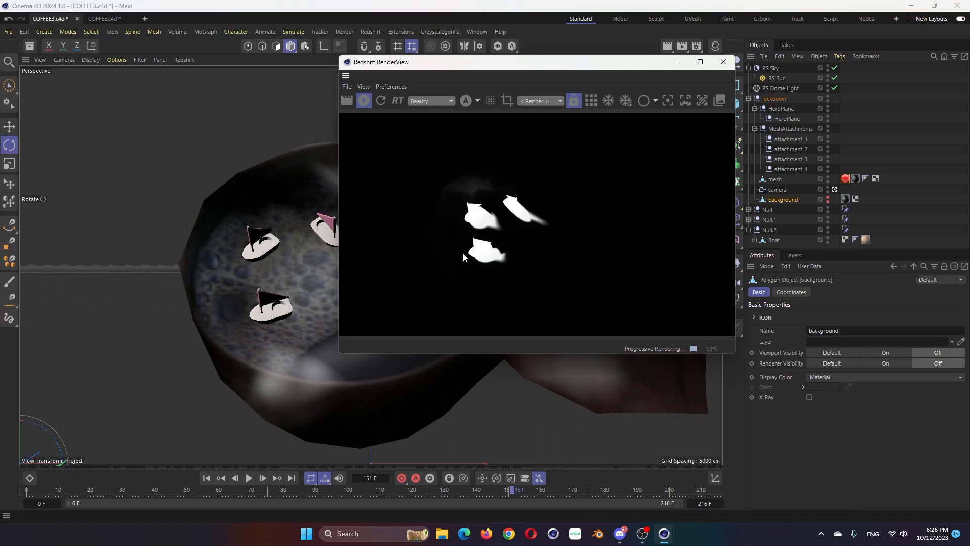
# Soften the RS Sun's shadows by setting the shadow Transparency to about 0.8 and the Softness to 2
pyautogui.moveTo(627, 68); pyautogui.dragTo(513, 72)
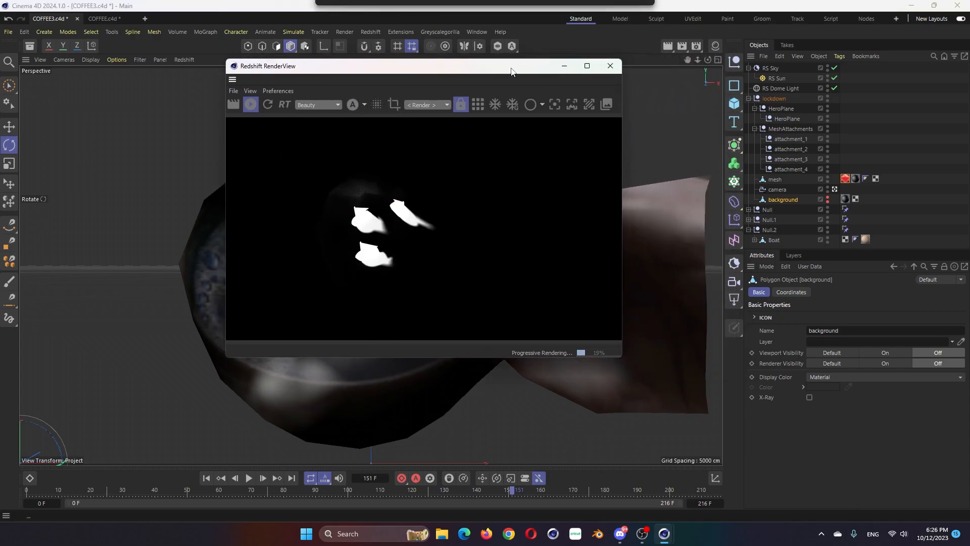
pyautogui.click(780, 78)
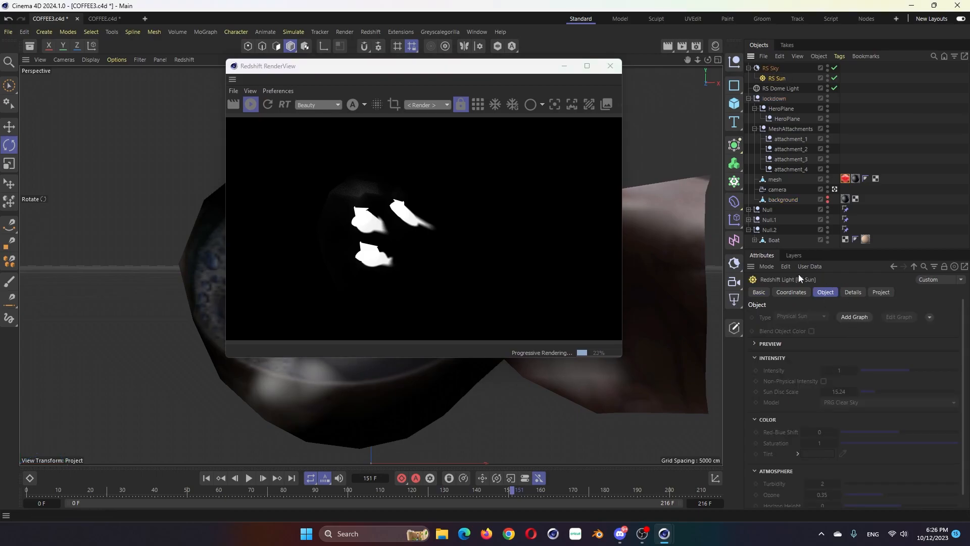
pyautogui.click(861, 294)
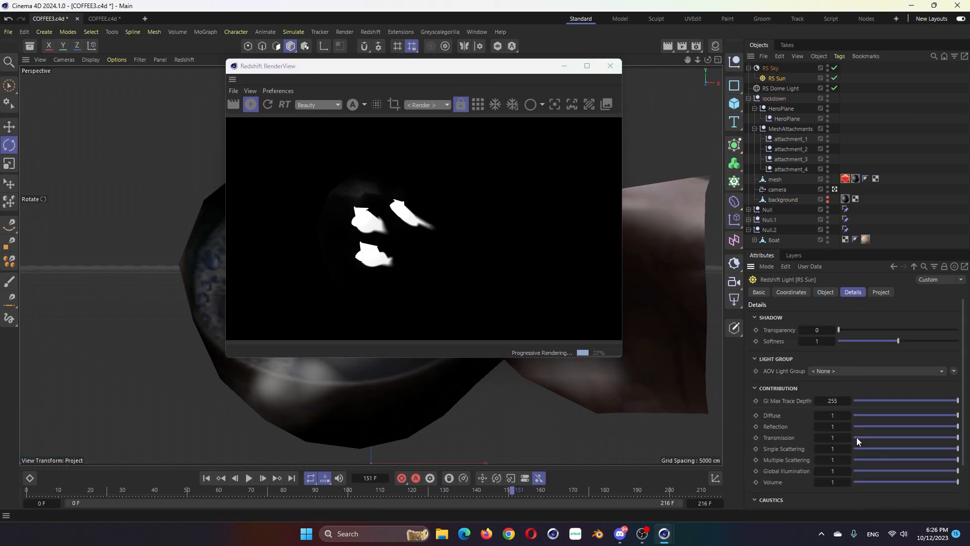
pyautogui.moveTo(837, 331); pyautogui.dragTo(958, 341)
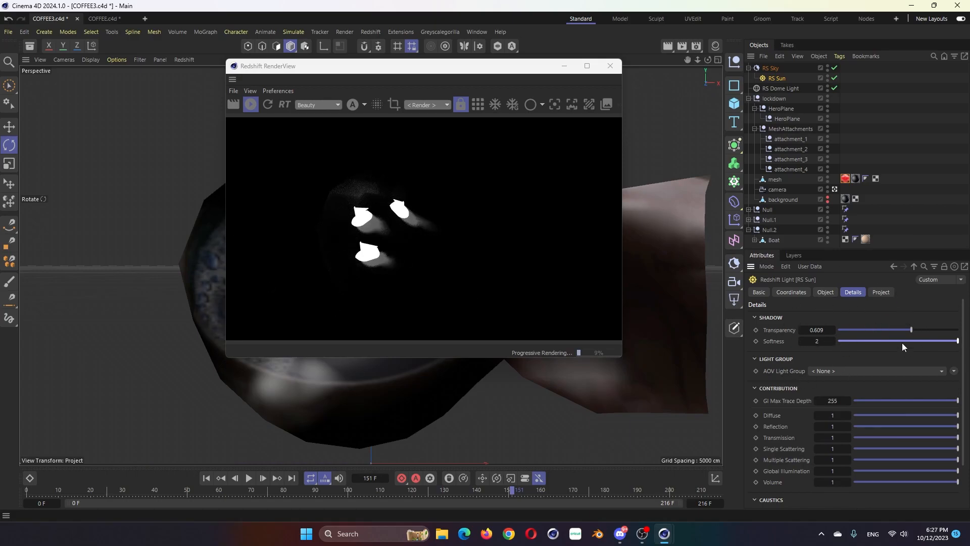
pyautogui.click(934, 330)
pyautogui.click(783, 81)
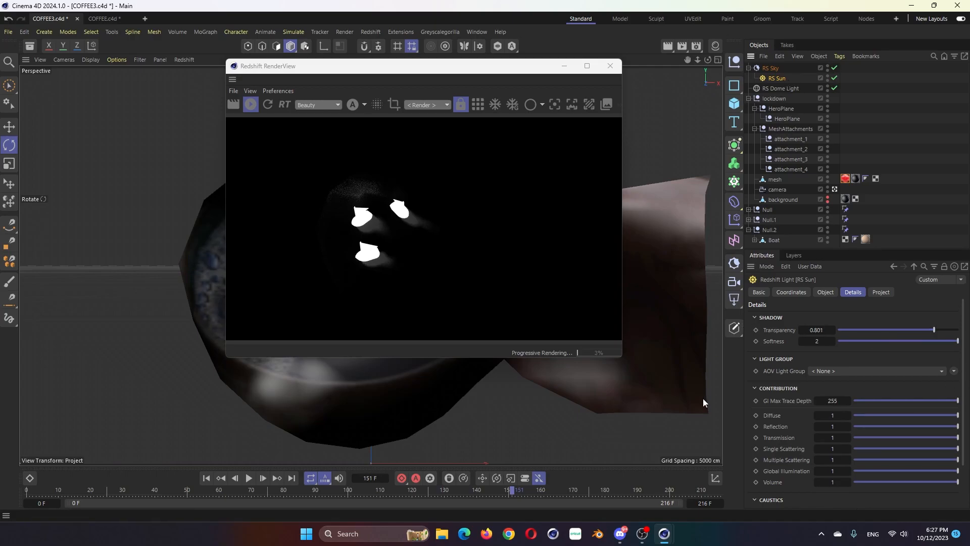
# Set the RS Sky's Sun Disk Scale to 25
pyautogui.click(770, 68)
pyautogui.doubleClick(827, 365)
pyautogui.write('25')
pyautogui.press('Return')
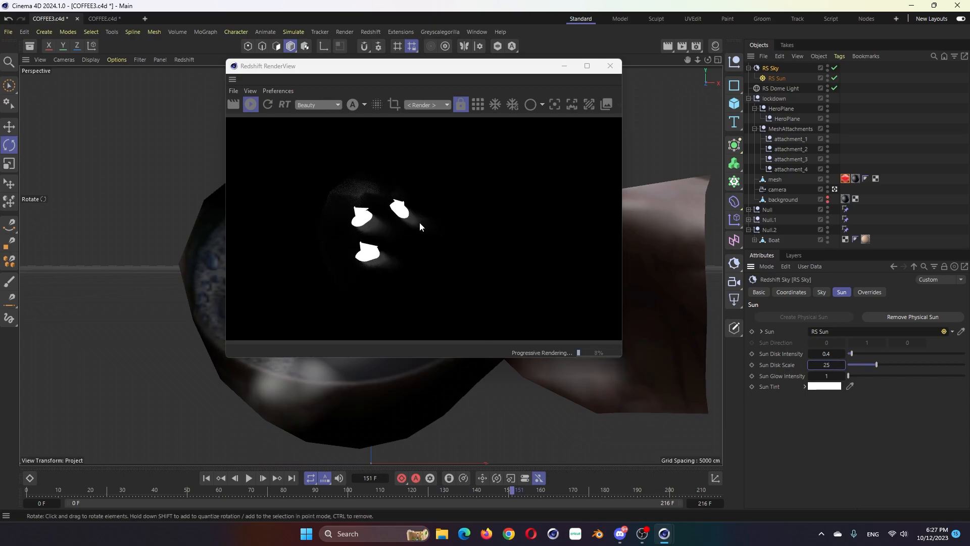
pyautogui.press('a')
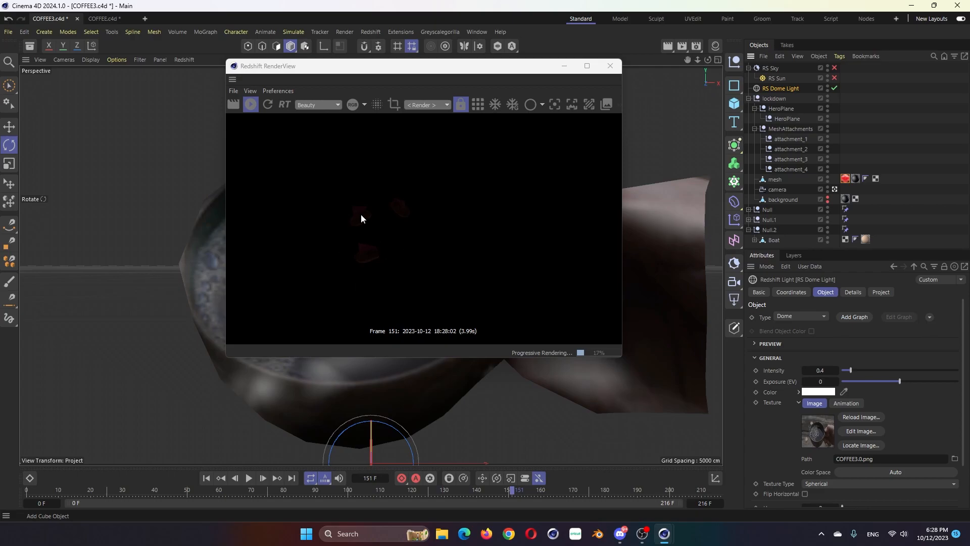
# Brighten the RS Dome Light by trying intensities of 0.6 and 1, and settle on 2
pyautogui.click(825, 372)
pyautogui.write('0.6')
pyautogui.press('Return')
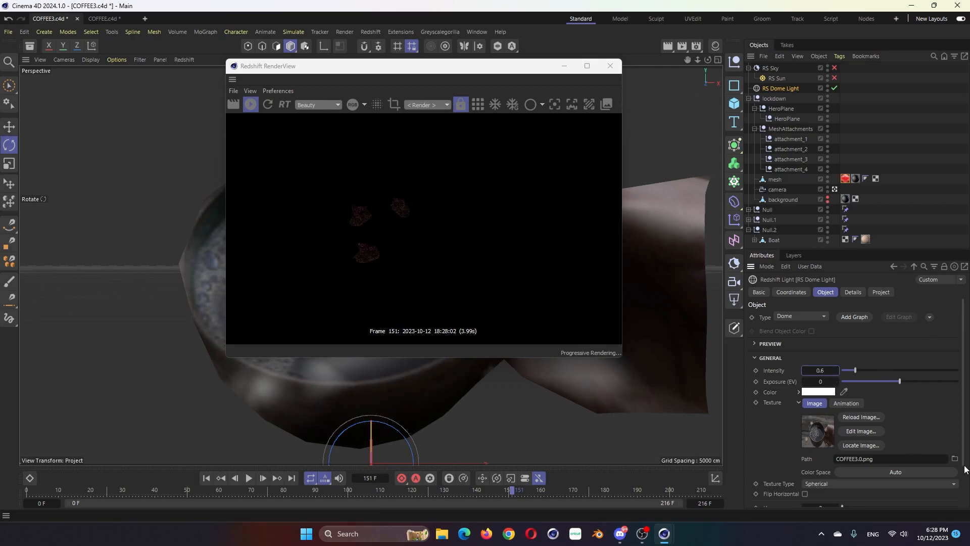
pyautogui.write('1')
pyautogui.press('Return')
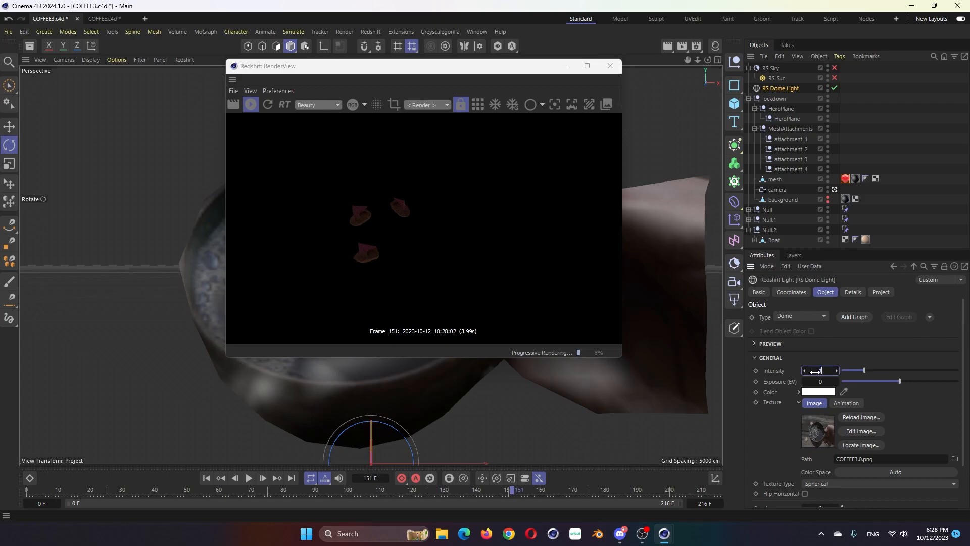
pyautogui.press('BackSpace')
pyautogui.write('2')
pyautogui.press('Return')
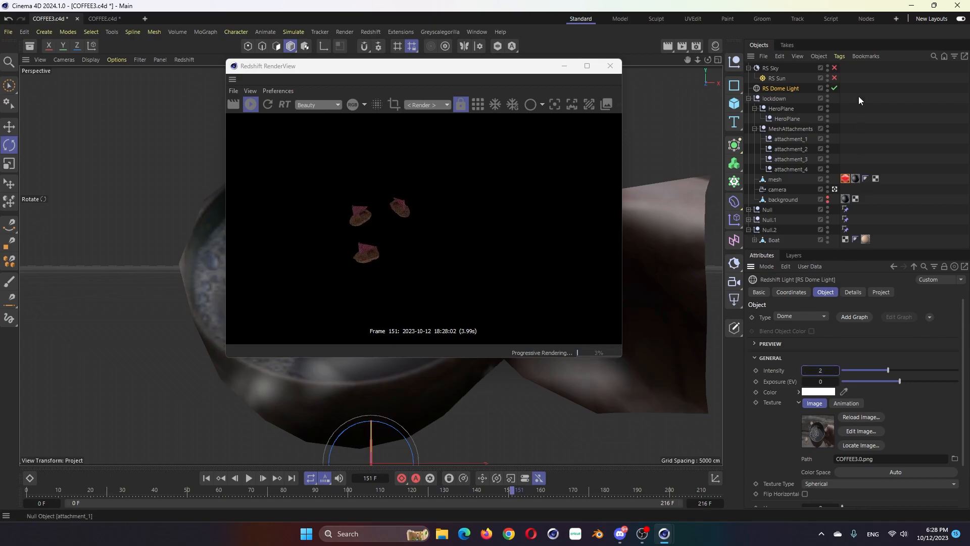
# Re-enable the RS Sun and RS Sky, and reduce the sky's Intensity Multiplier to 0.4 and finally to 0.3
pyautogui.click(835, 78)
pyautogui.click(834, 67)
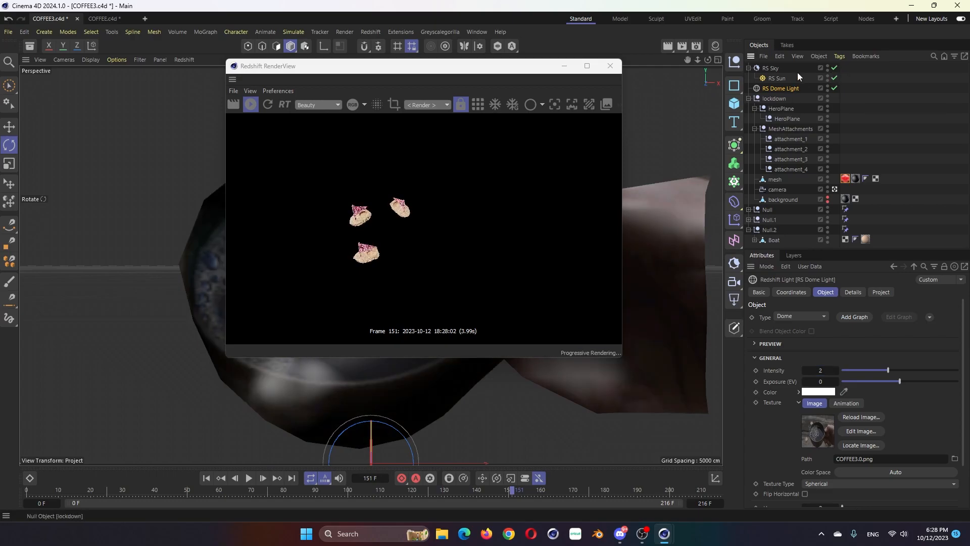
pyautogui.click(771, 68)
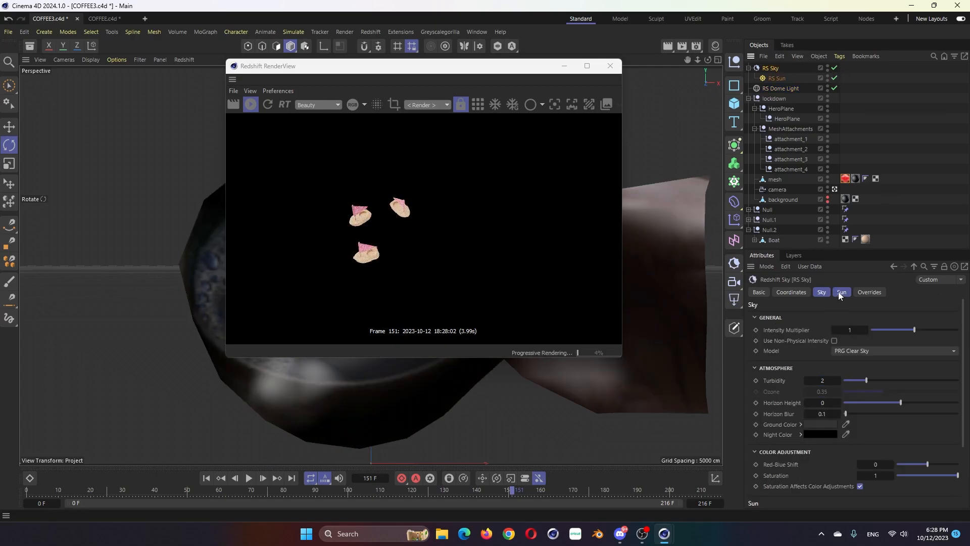
pyautogui.click(854, 329)
pyautogui.write('.4')
pyautogui.press('Return')
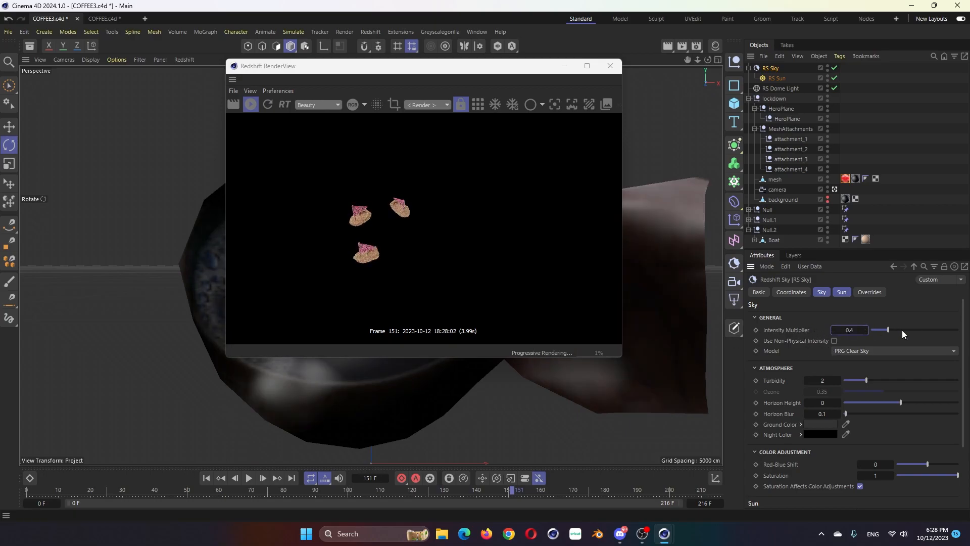
pyautogui.click(846, 332)
pyautogui.write('.3')
pyautogui.press('Return')
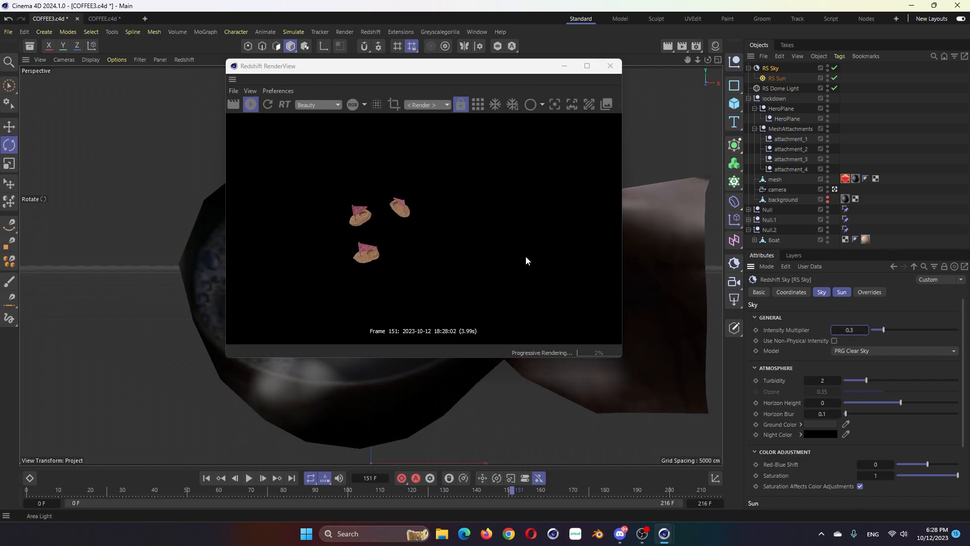
# Close the render preview, then convert and replace all the scene's materials with Redshift versions
pyautogui.moveTo(479, 69); pyautogui.dragTo(424, 81)
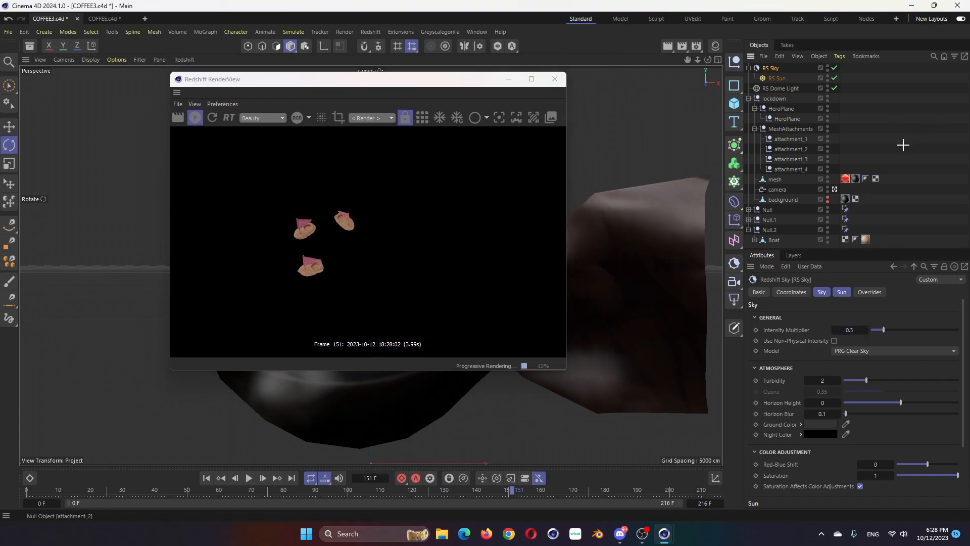
pyautogui.click(854, 179)
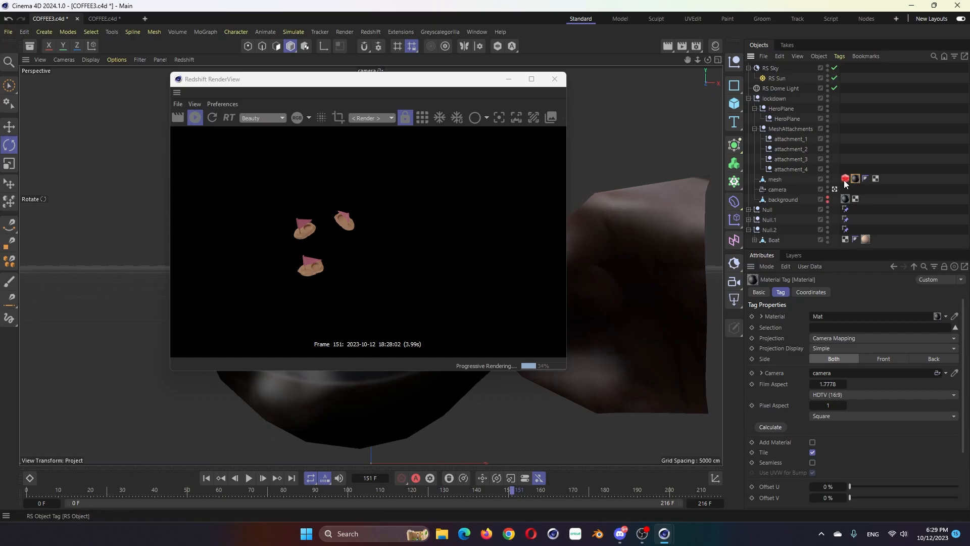
pyautogui.click(555, 79)
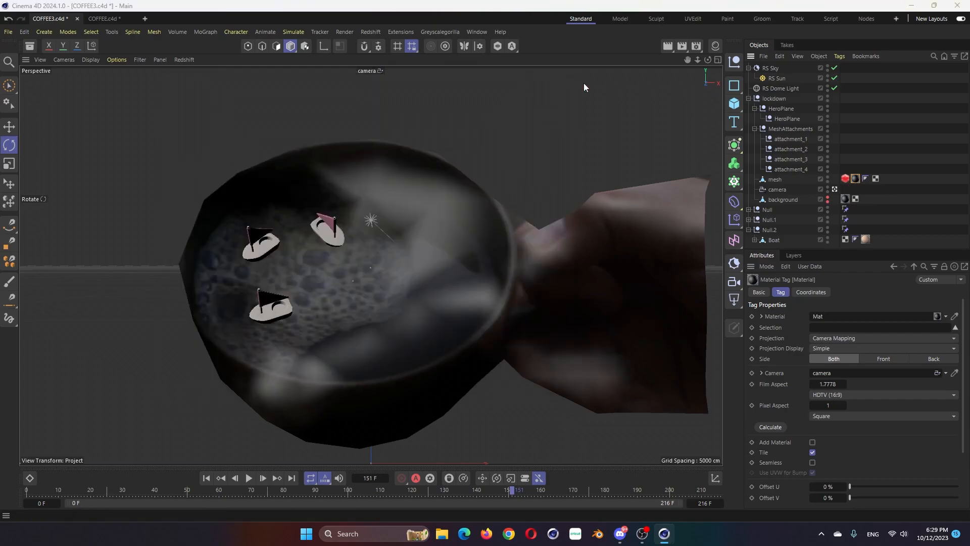
pyautogui.click(714, 46)
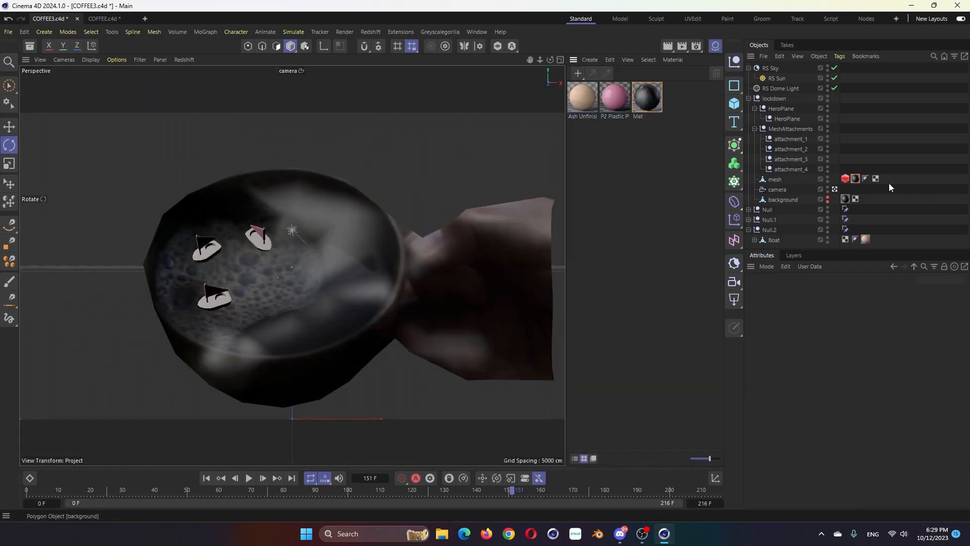
pyautogui.click(643, 98)
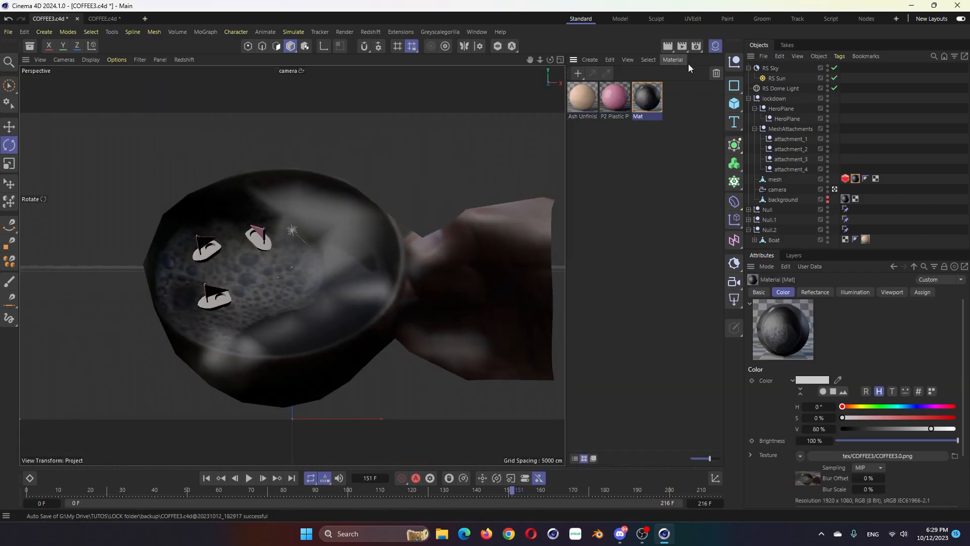
pyautogui.click(671, 60)
pyautogui.moveTo(681, 131)
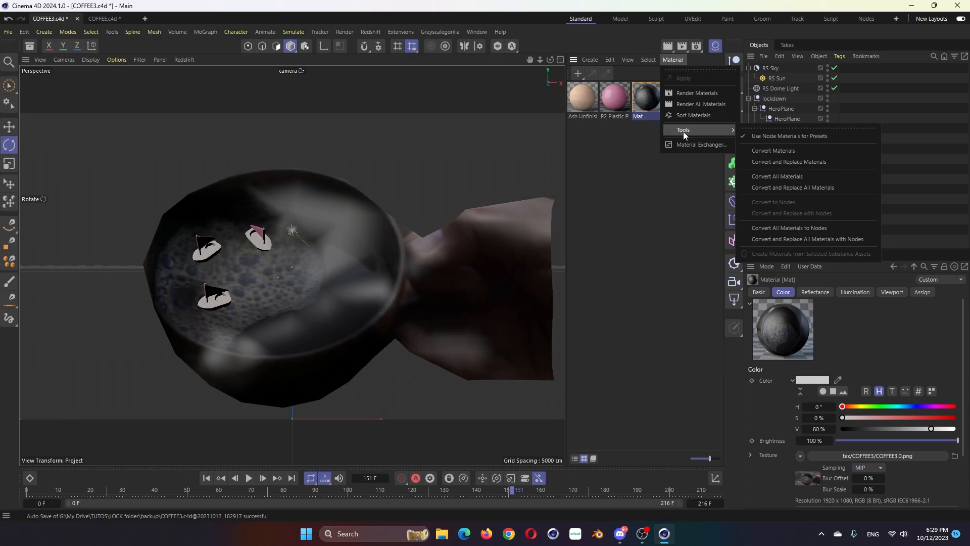
pyautogui.click(809, 187)
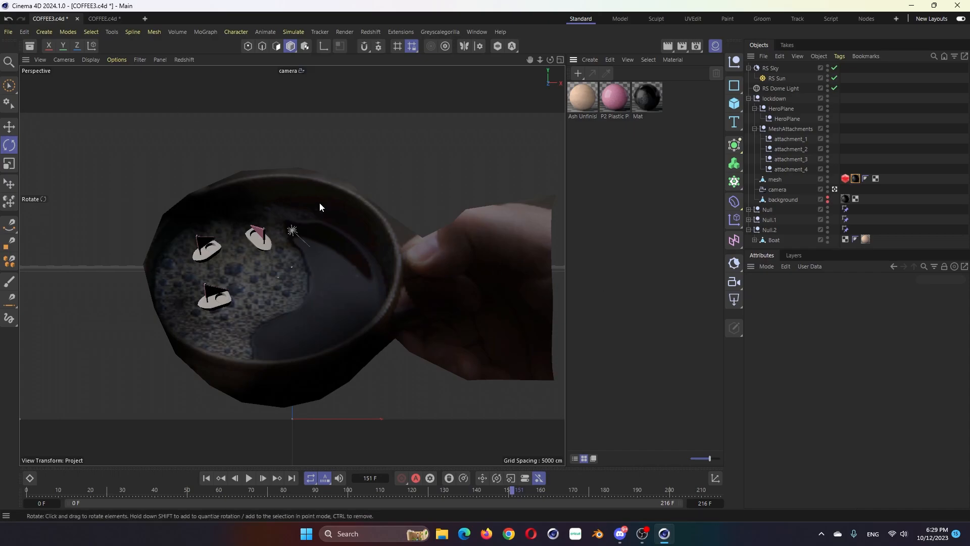
# Scrub through the timeline to check whether the coffee texture on the mesh animates, and return to frame 0
pyautogui.click(845, 178)
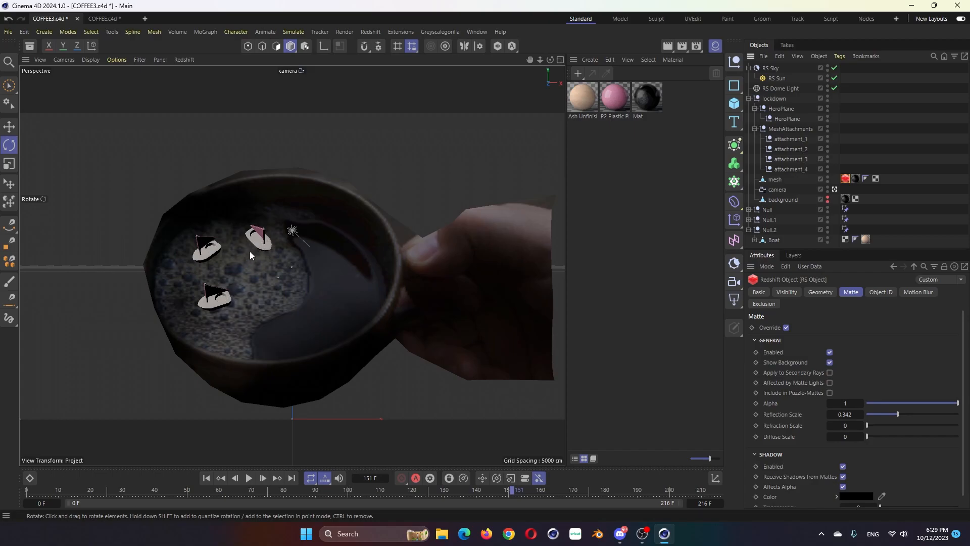
pyautogui.moveTo(374, 491); pyautogui.dragTo(248, 497)
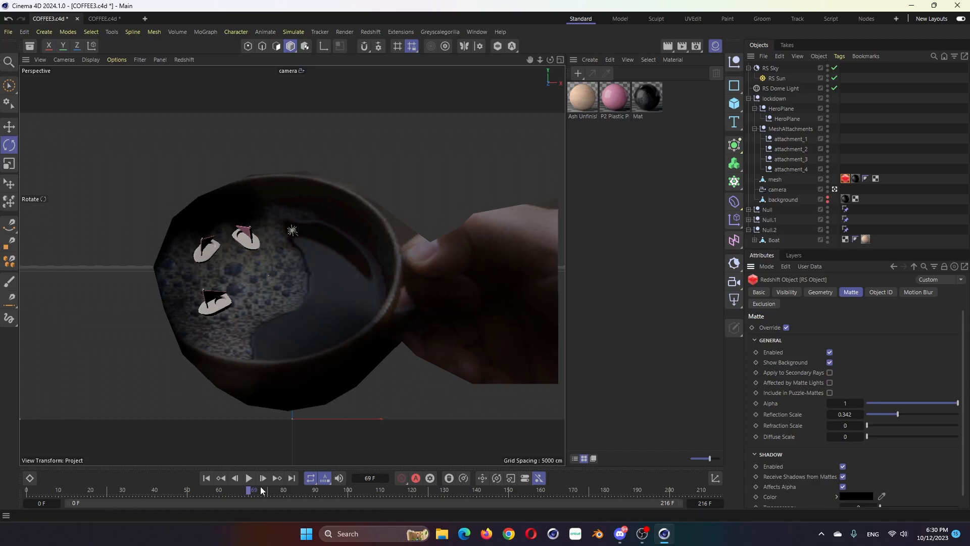
pyautogui.moveTo(262, 490)
pyautogui.mouseDown()
pyautogui.moveTo(312, 490)
pyautogui.moveTo(267, 490)
pyautogui.mouseUp()
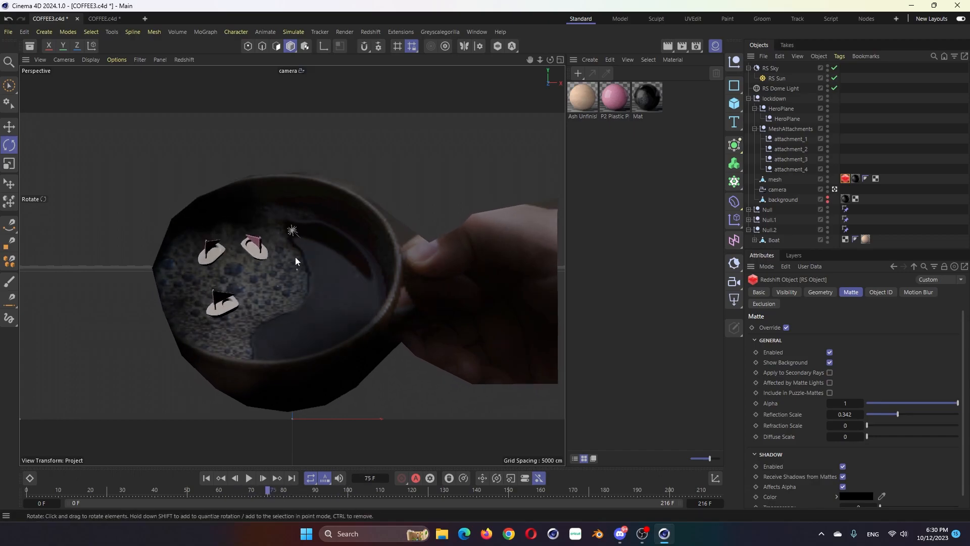
pyautogui.click(221, 478)
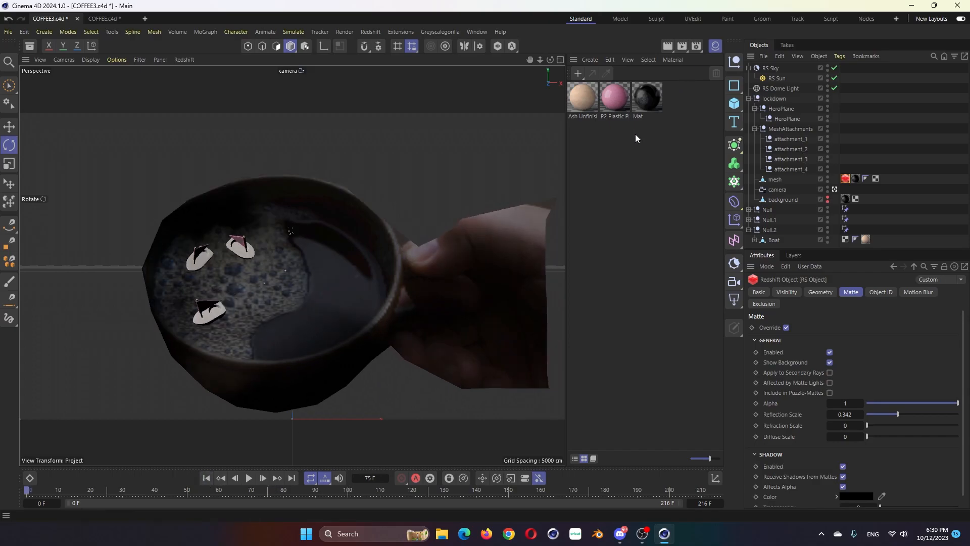
# In Mat's shader graph, set the diffuse texture's animation mode to Simple
pyautogui.click(648, 96)
pyautogui.doubleClick(650, 95)
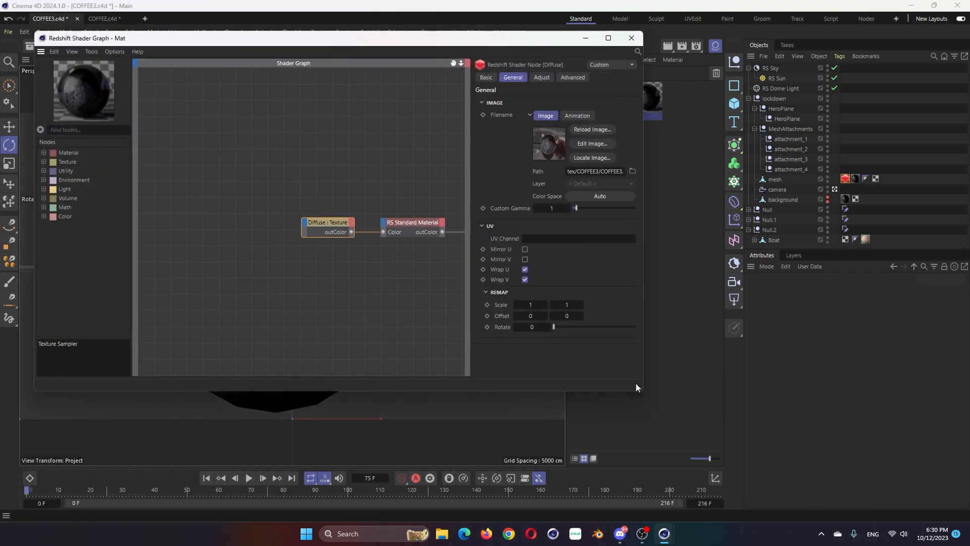
pyautogui.click(574, 116)
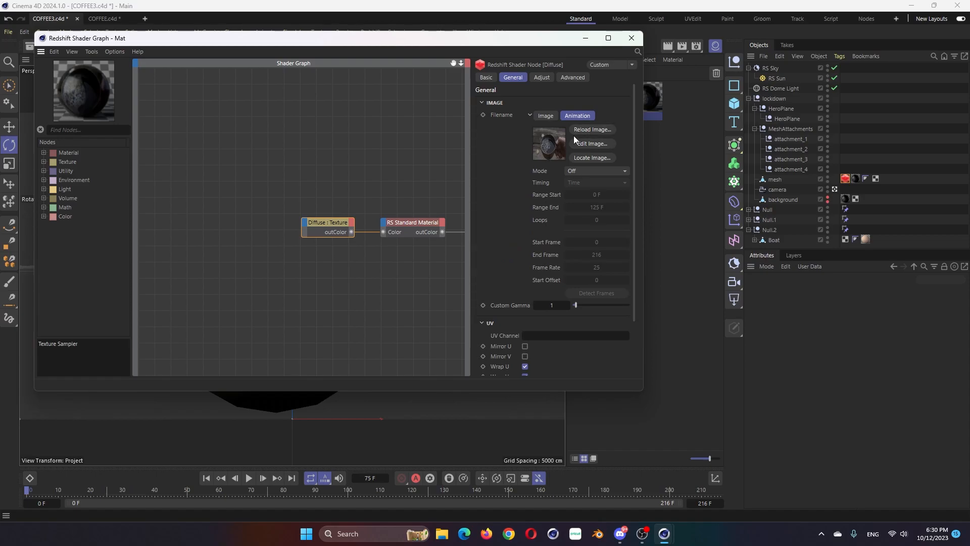
pyautogui.click(582, 170)
pyautogui.click(581, 193)
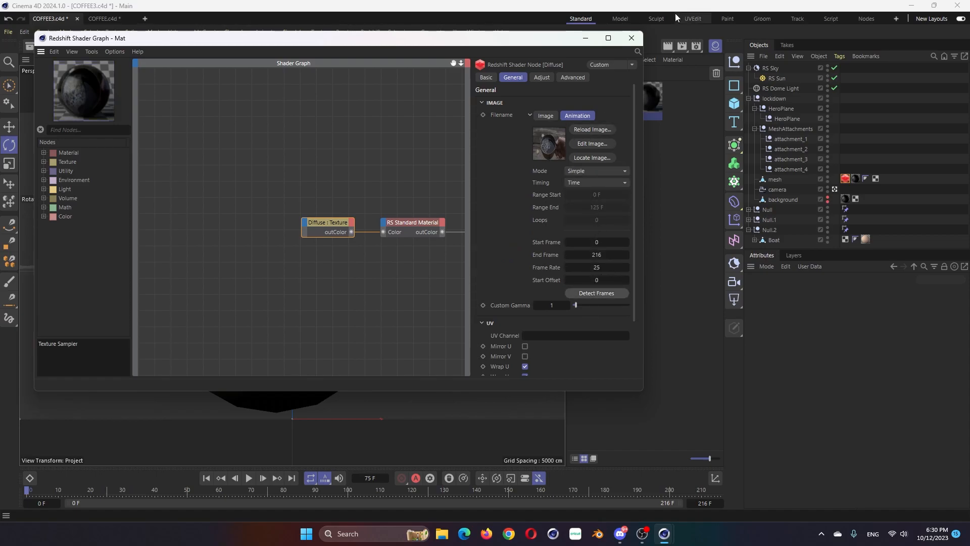
pyautogui.click(631, 38)
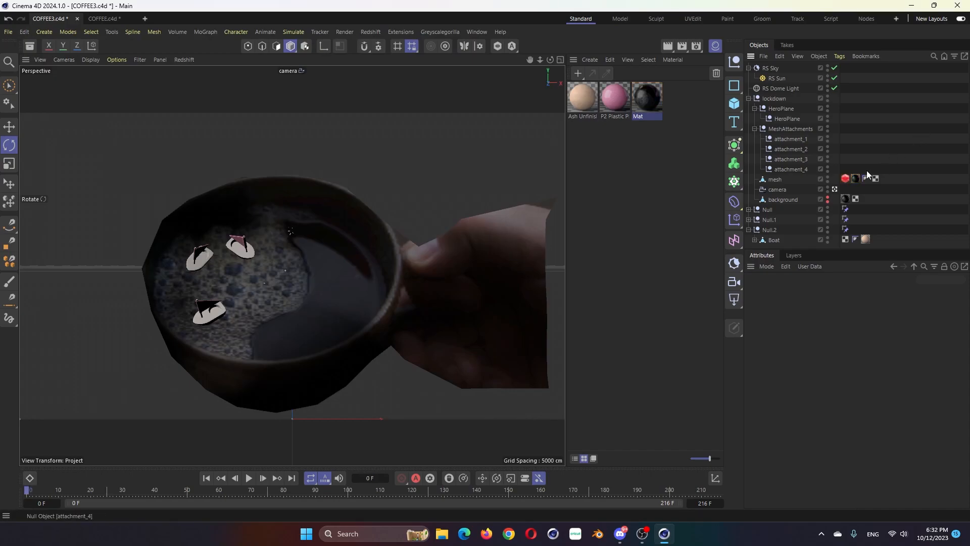
# Enable Animate Preview for the Mat material with a 1024x1024 texture preview size, and scrub the timeline back to frame 0
pyautogui.click(855, 178)
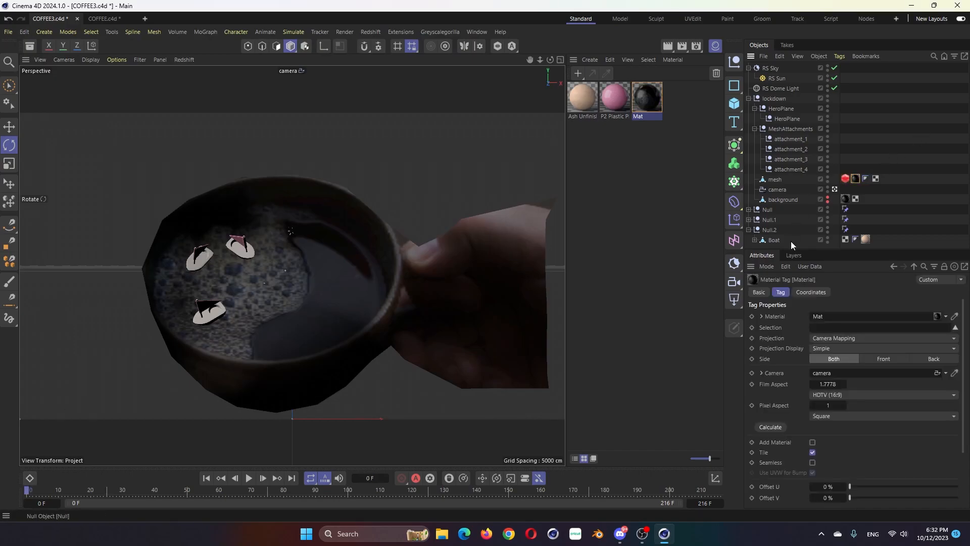
pyautogui.doubleClick(855, 177)
pyautogui.click(810, 293)
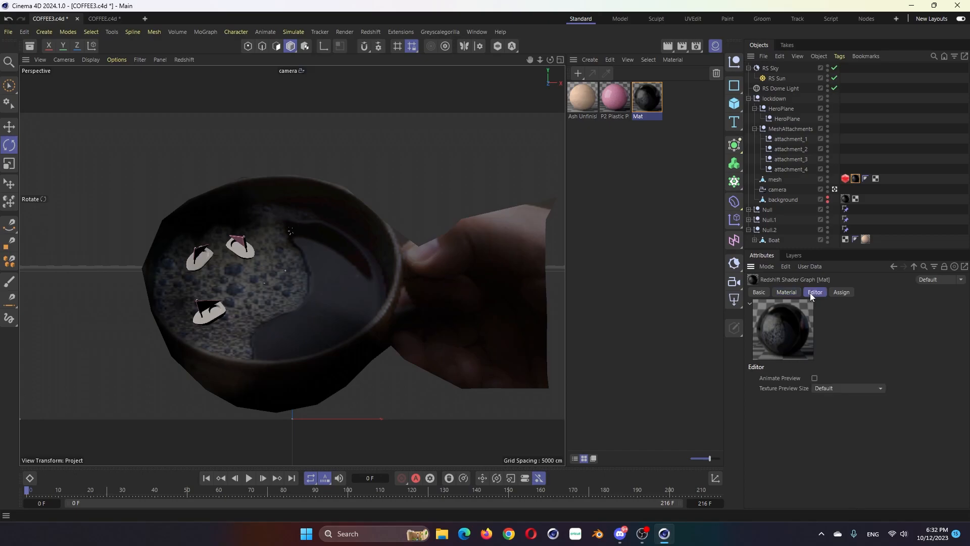
pyautogui.click(813, 377)
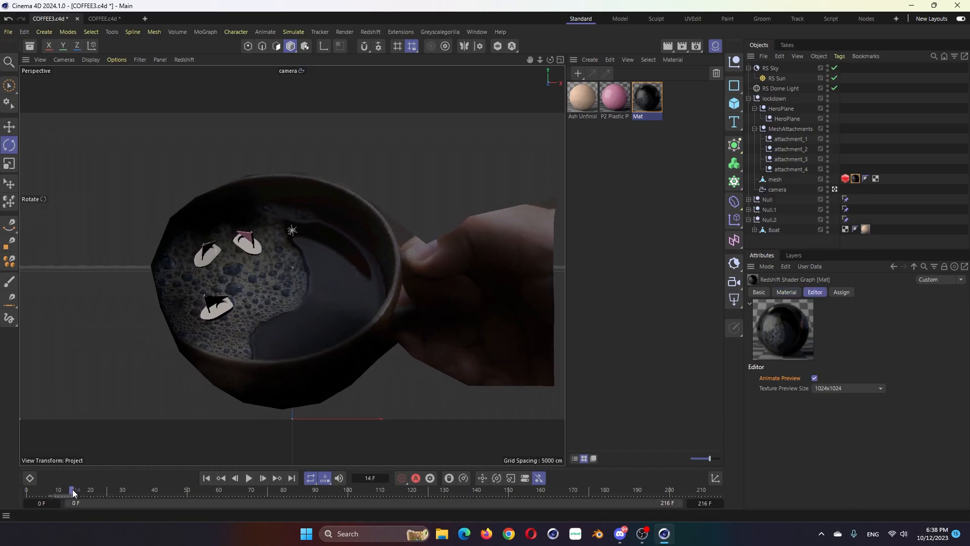
pyautogui.moveTo(71, 489); pyautogui.dragTo(25, 500)
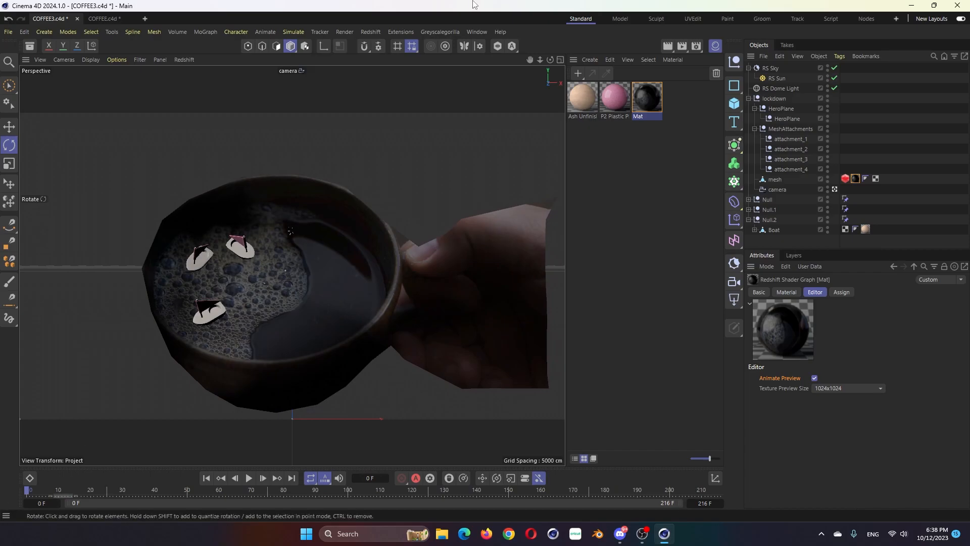
# Open the Redshift RenderView, disable the matte override on the mesh's Redshift object tag, and start the preview render
pyautogui.click(372, 31)
pyautogui.click(390, 112)
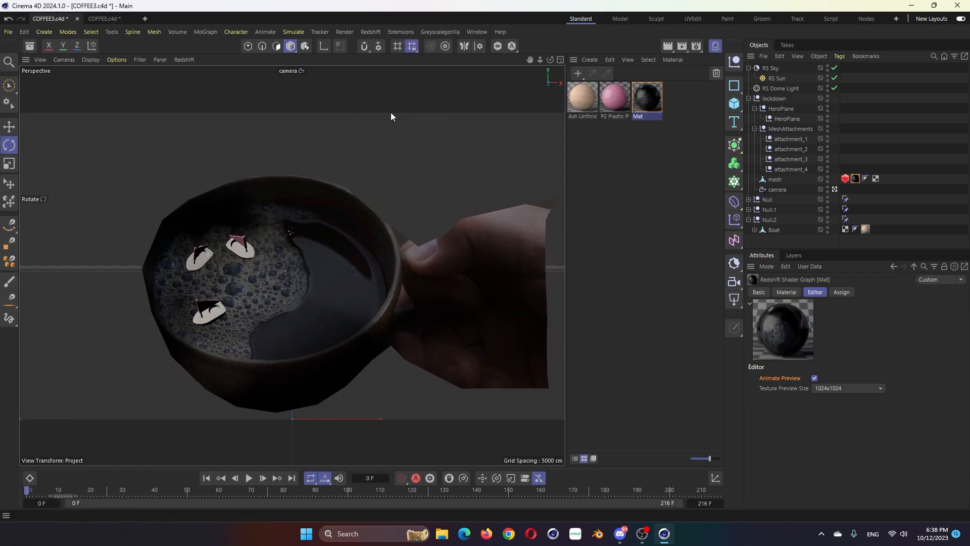
pyautogui.moveTo(503, 112); pyautogui.dragTo(313, 99)
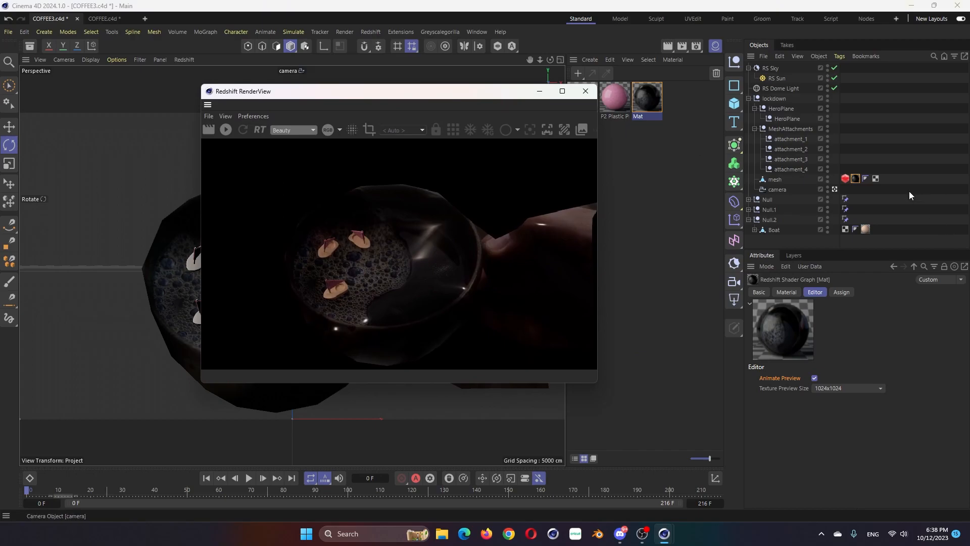
pyautogui.click(846, 179)
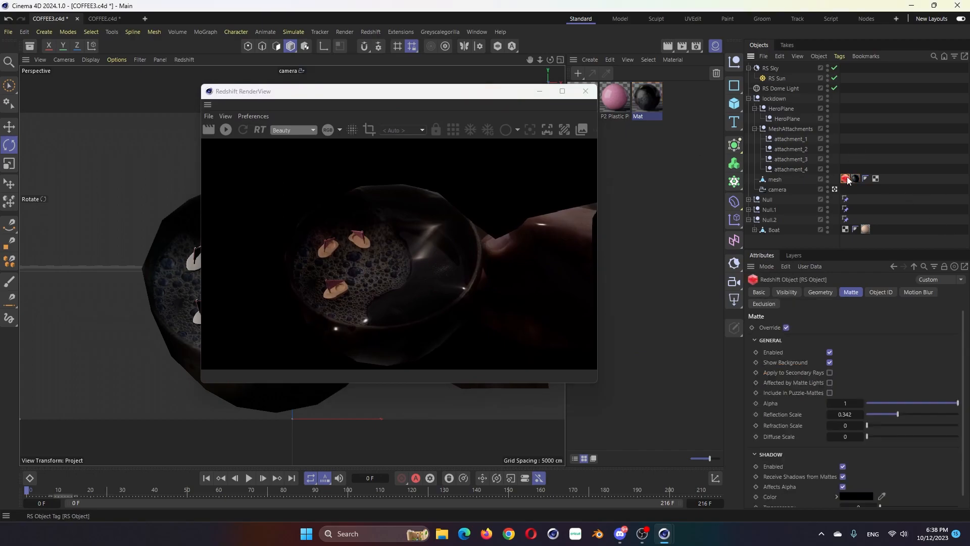
pyautogui.click(787, 328)
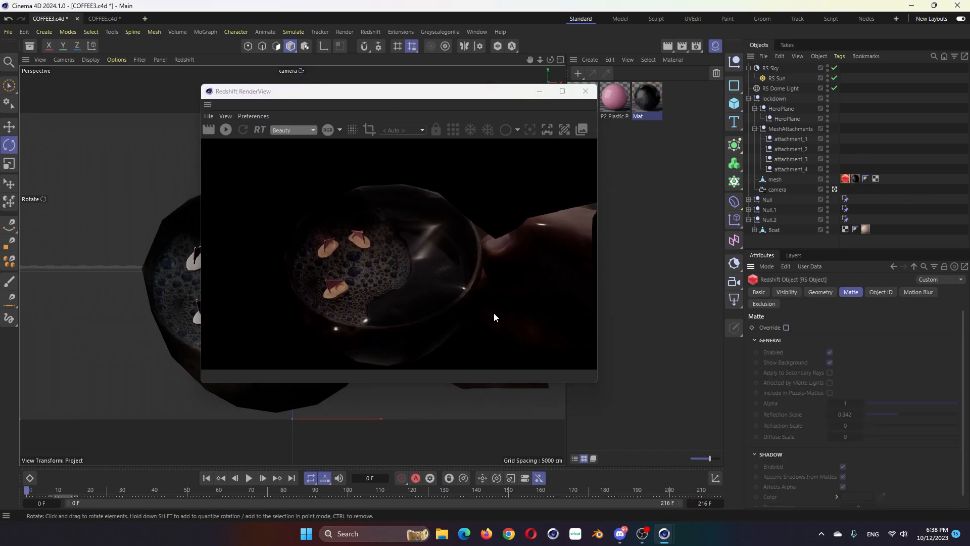
pyautogui.click(226, 130)
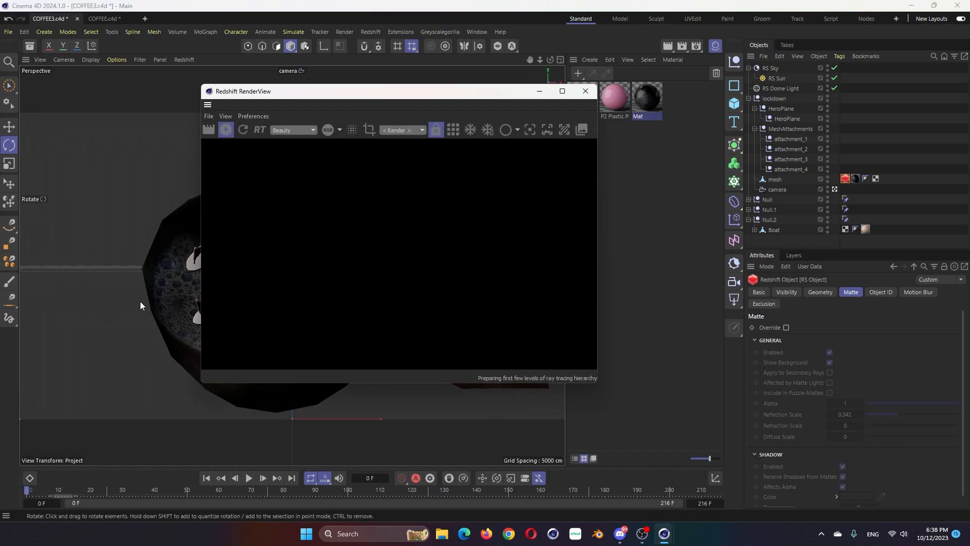
# Preview the rendered boats on the coffee at several frames, including 22, 41 and 55
pyautogui.moveTo(37, 490); pyautogui.dragTo(169, 505)
pyautogui.moveTo(108, 497)
pyautogui.mouseDown()
pyautogui.moveTo(145, 494)
pyautogui.moveTo(97, 494)
pyautogui.mouseUp()
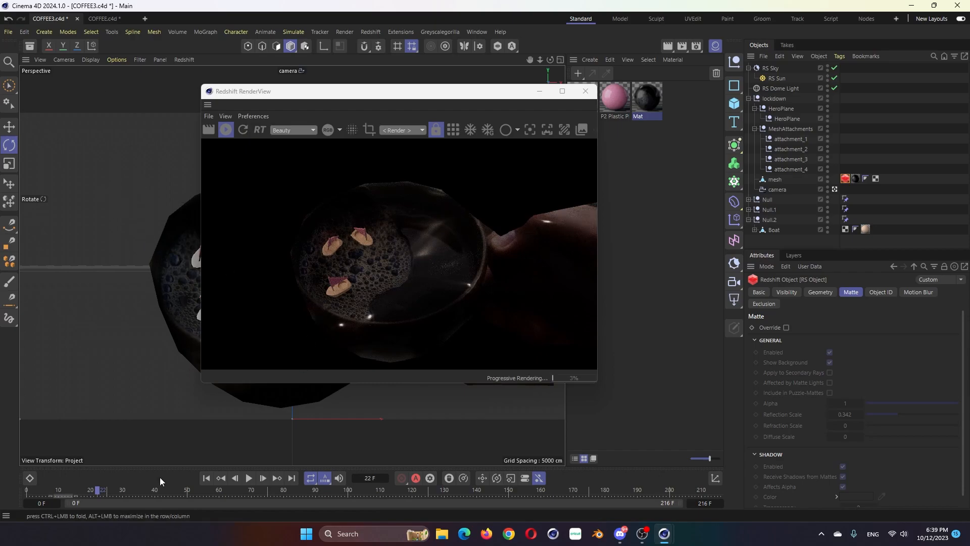
pyautogui.click(158, 493)
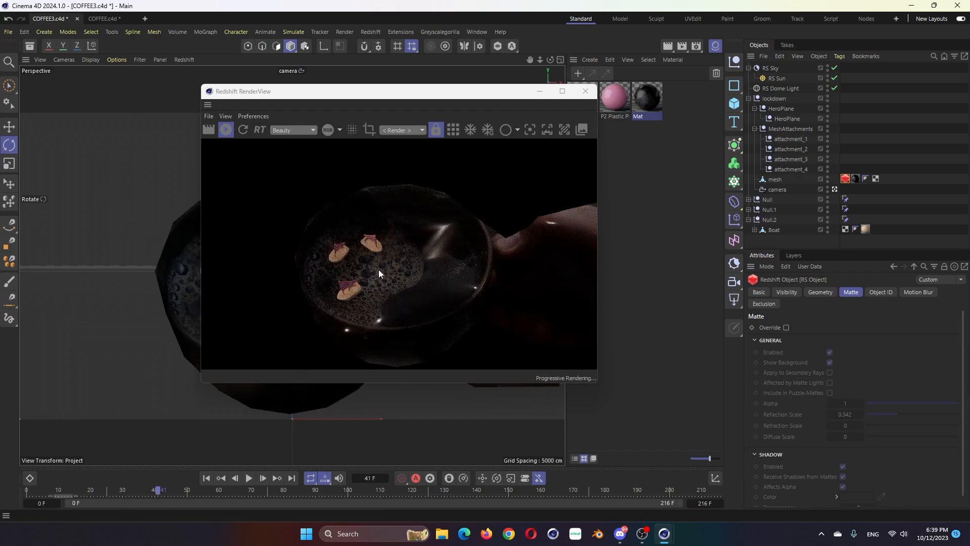
pyautogui.click(203, 492)
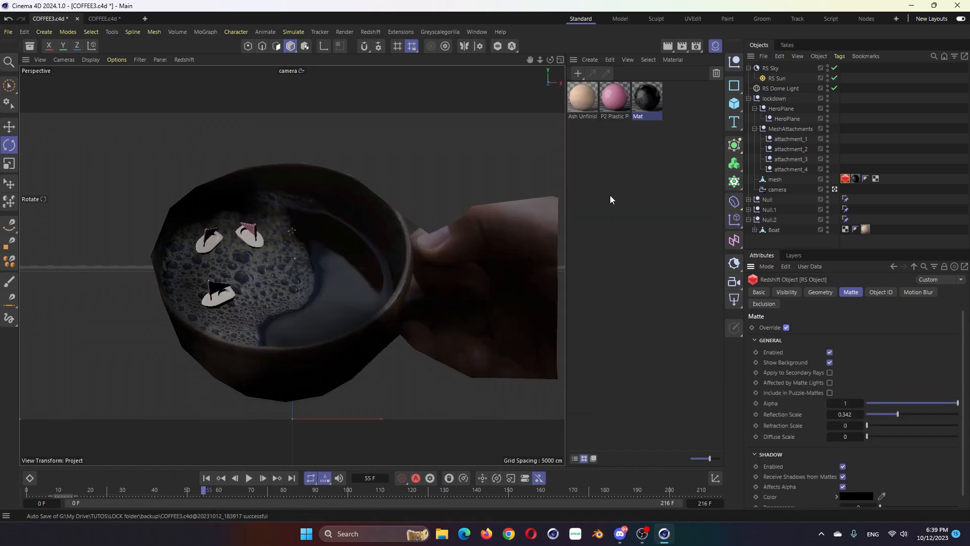
# Open the render settings and review the output resolution, frame rate and frame range
pyautogui.click(608, 196)
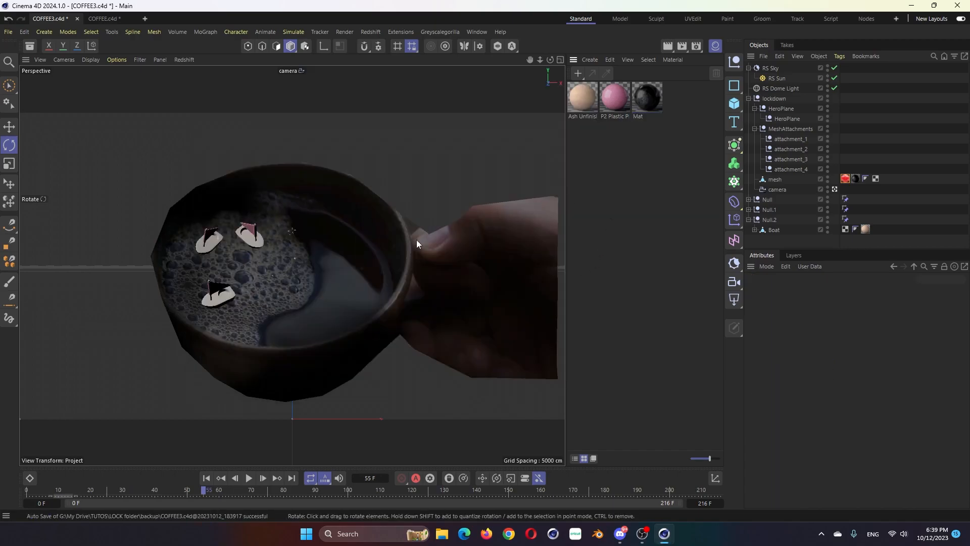
pyautogui.click(696, 46)
pyautogui.moveTo(705, 35); pyautogui.dragTo(384, 62)
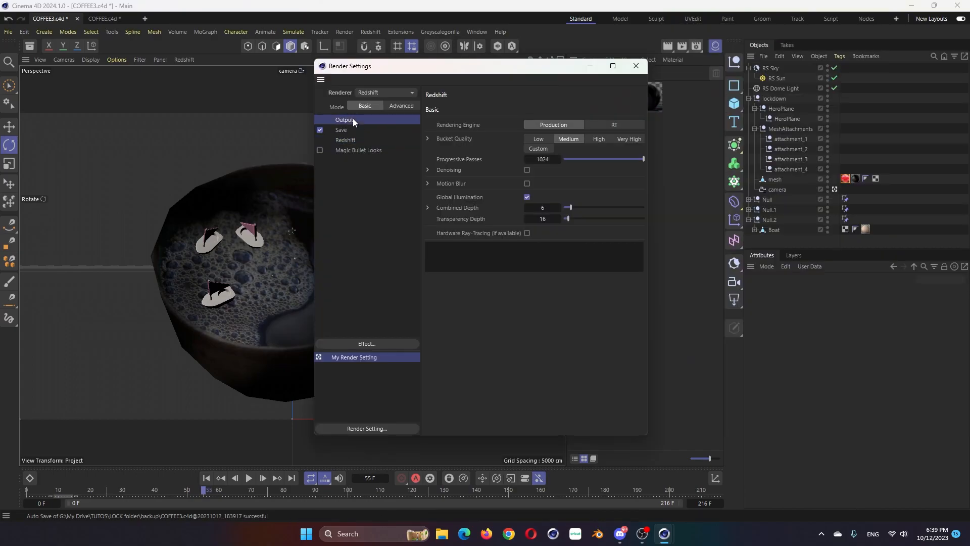
pyautogui.click(349, 120)
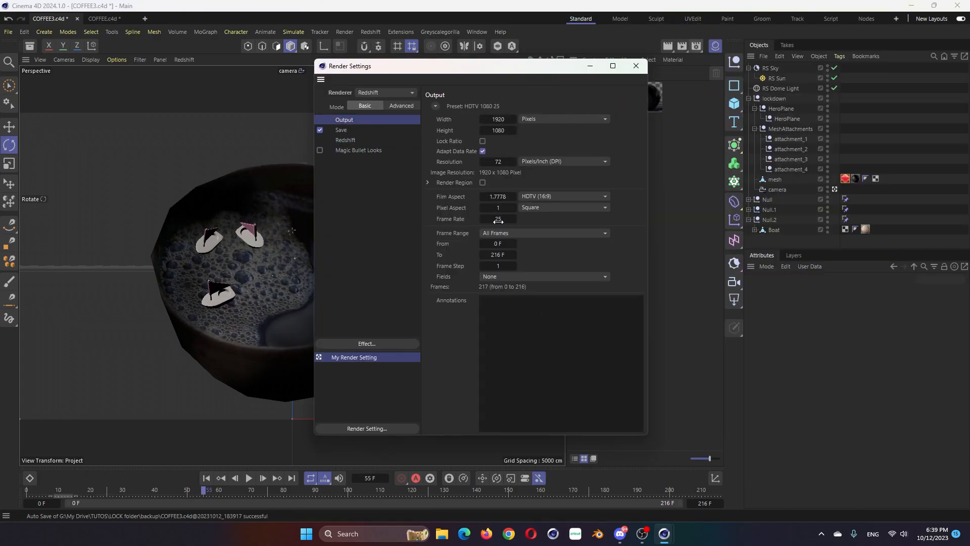
# Set the regular image to save as 16 Bit/Channel PNG with an alpha channel, and browse for the output file location
pyautogui.click(345, 130)
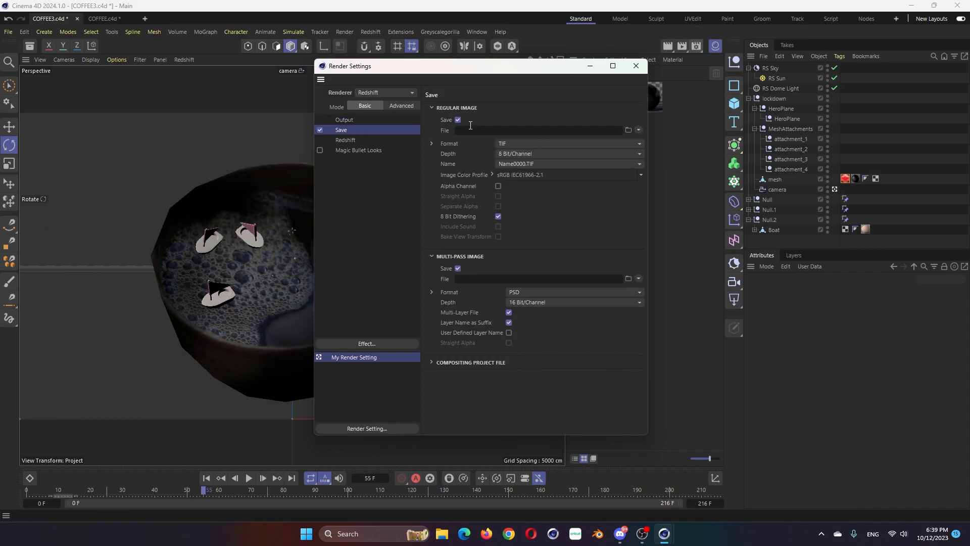
pyautogui.click(528, 138)
pyautogui.click(525, 259)
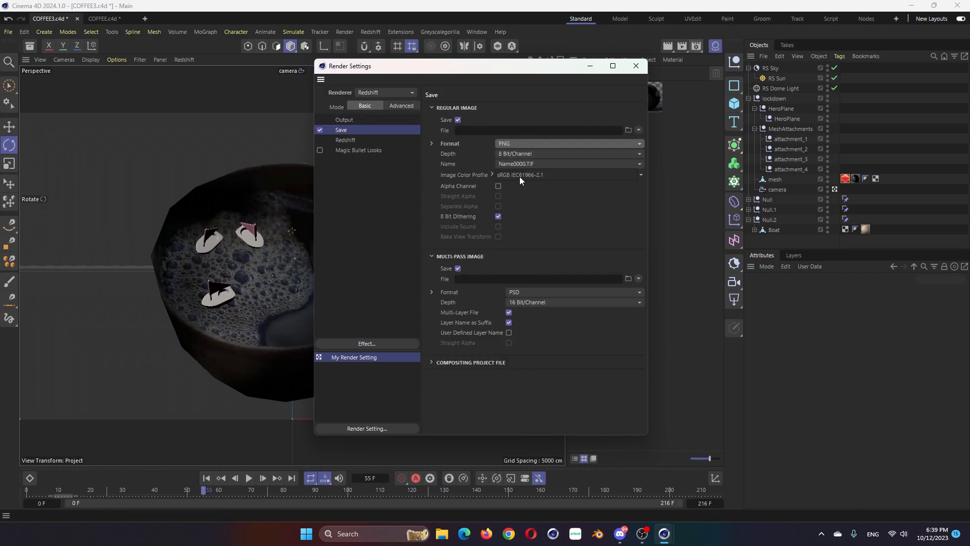
pyautogui.click(510, 153)
pyautogui.click(528, 179)
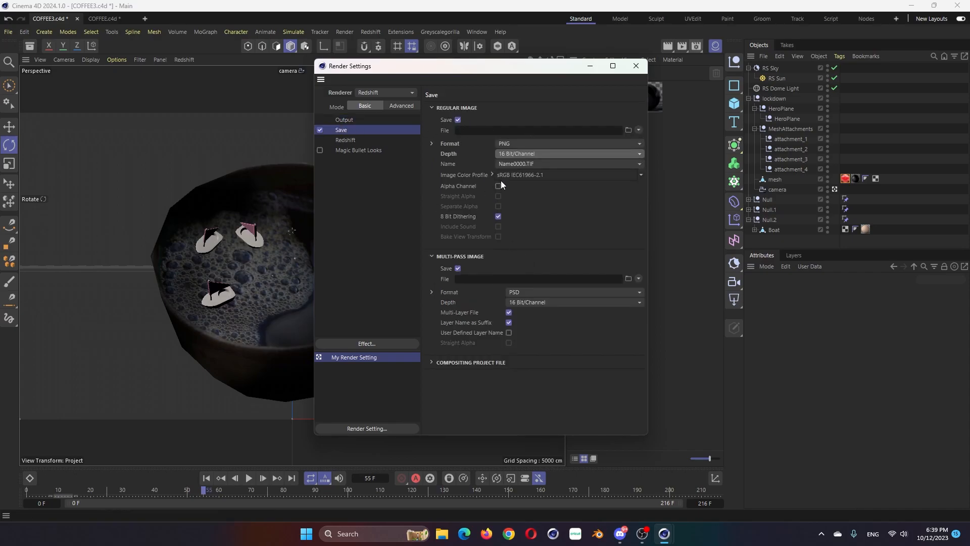
pyautogui.click(499, 186)
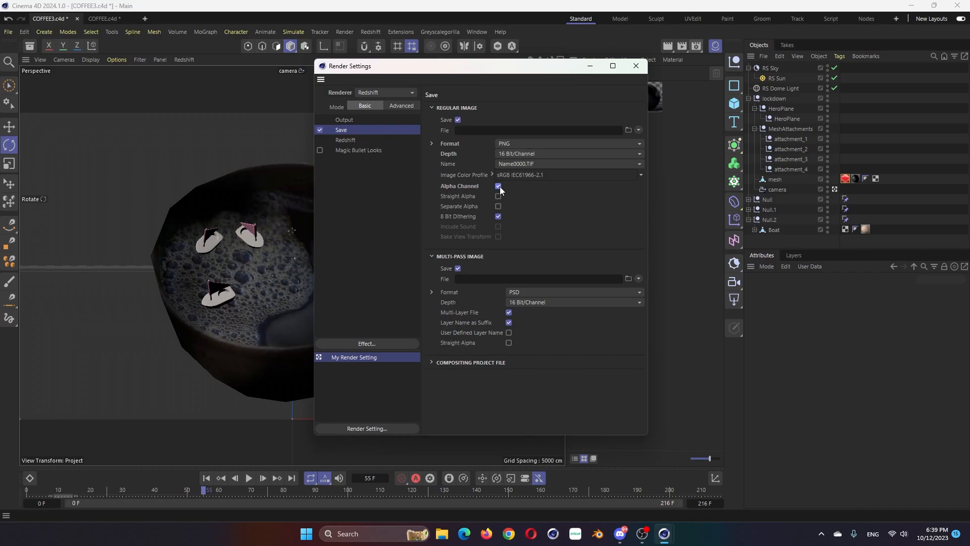
pyautogui.click(627, 131)
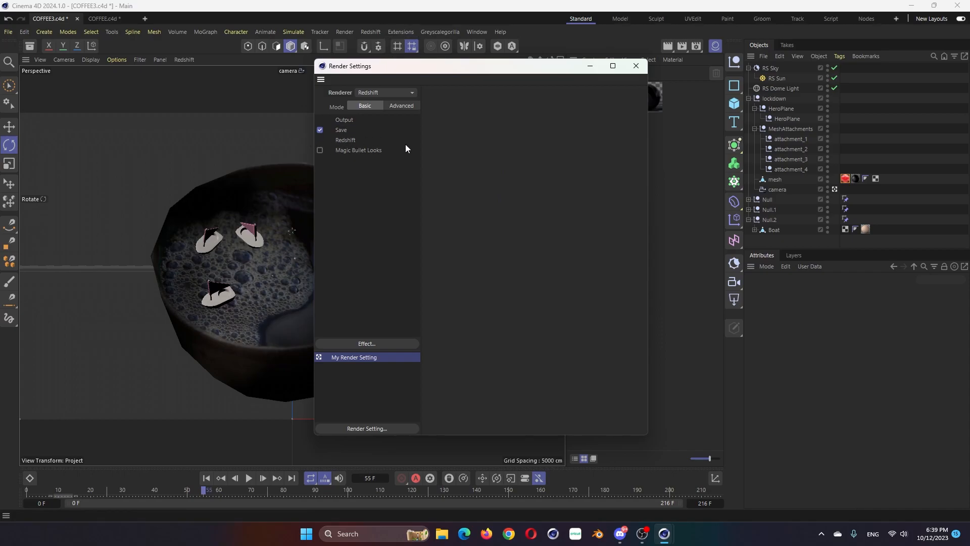
# Show the advanced Redshift render settings and set the automatic sampling threshold to 0.02
pyautogui.click(348, 139)
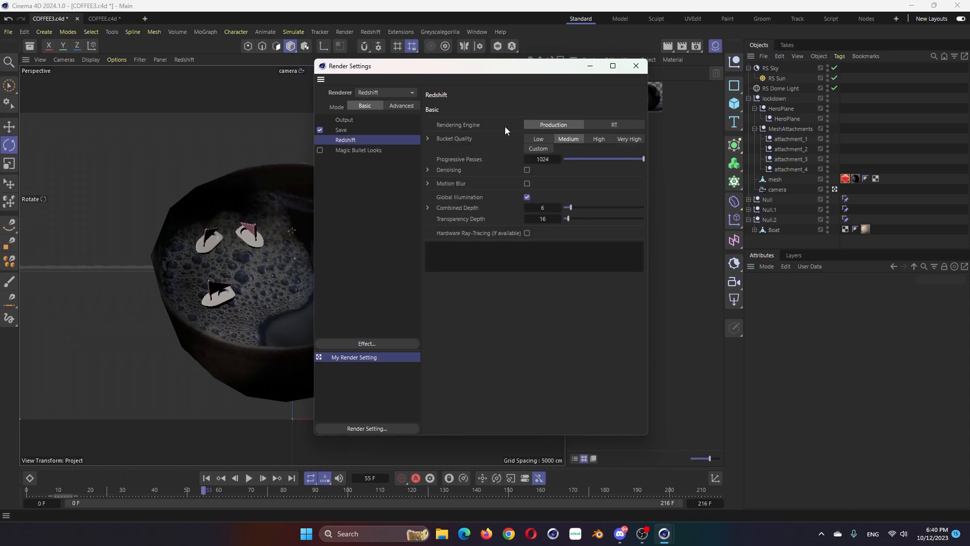
pyautogui.click(405, 107)
pyautogui.click(528, 209)
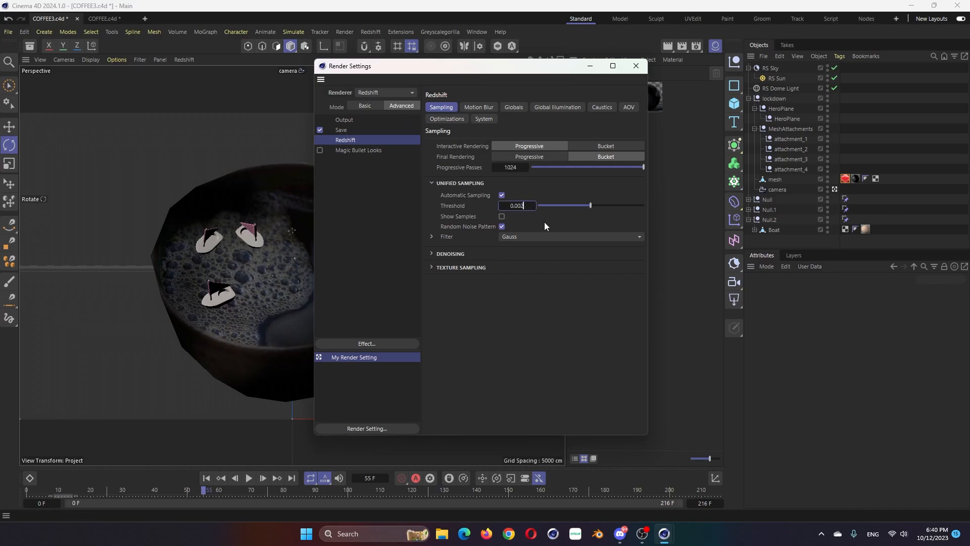
pyautogui.hotkey('ctrl', 'z')
pyautogui.click(530, 207)
pyautogui.click(533, 206)
# Enable Redshift denoising and set its bucket overhead to 0
pyautogui.click(432, 253)
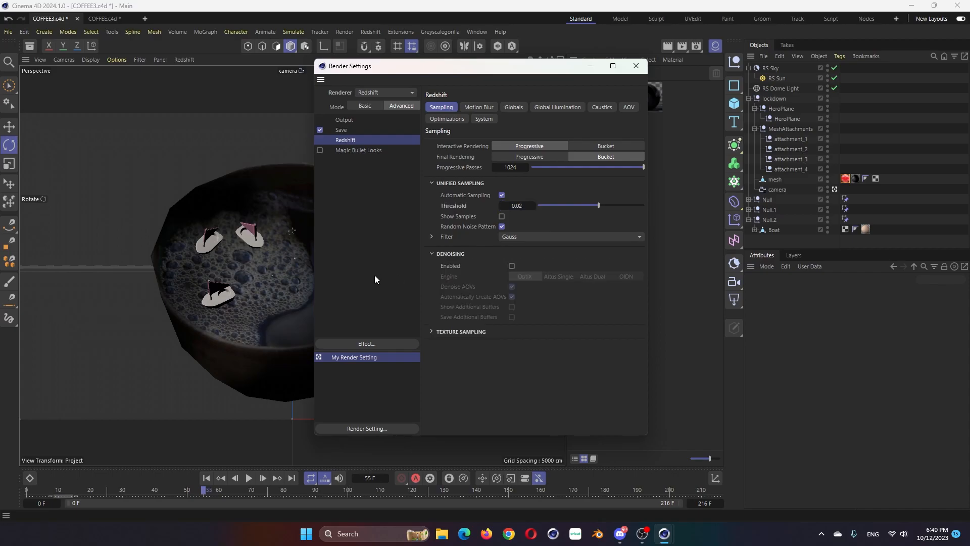
pyautogui.click(513, 265)
pyautogui.moveTo(527, 342); pyautogui.dragTo(516, 342)
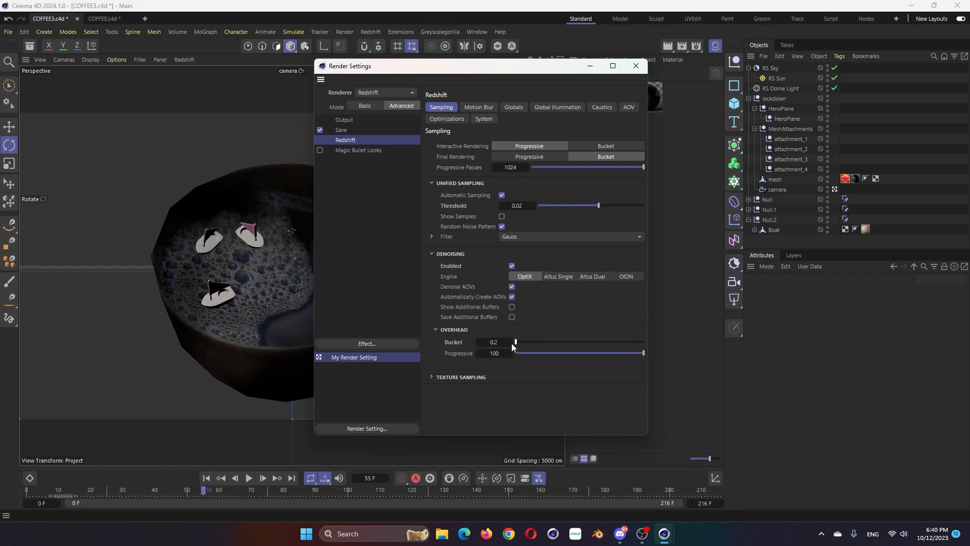
# Enable hardware ray-tracing in the Redshift globals and disable caustics
pyautogui.click(513, 107)
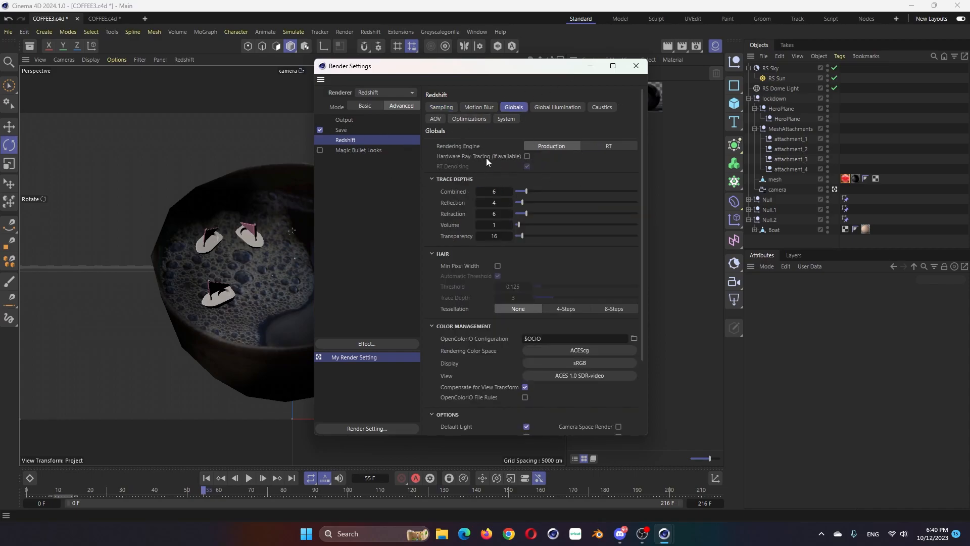
pyautogui.click(526, 157)
pyautogui.click(602, 107)
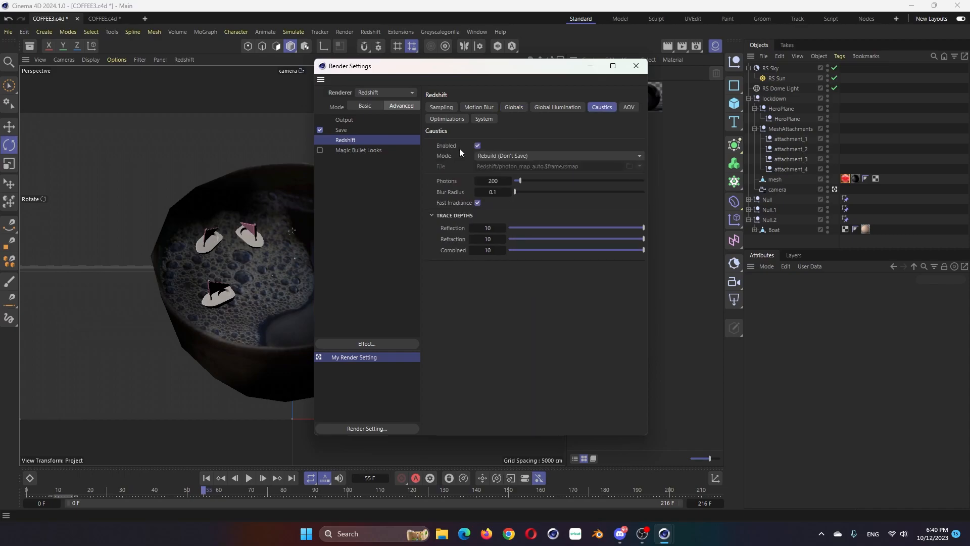
pyautogui.click(477, 146)
# Set the global illumination secondary engine to Brute Force, with 64 brute force rays and a trace depth of 6
pyautogui.click(574, 107)
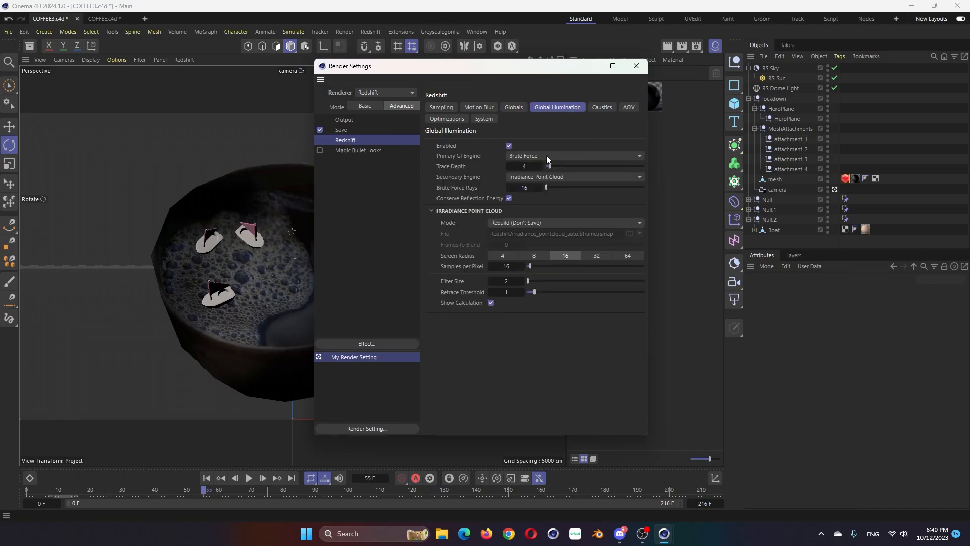
pyautogui.click(521, 177)
pyautogui.click(535, 200)
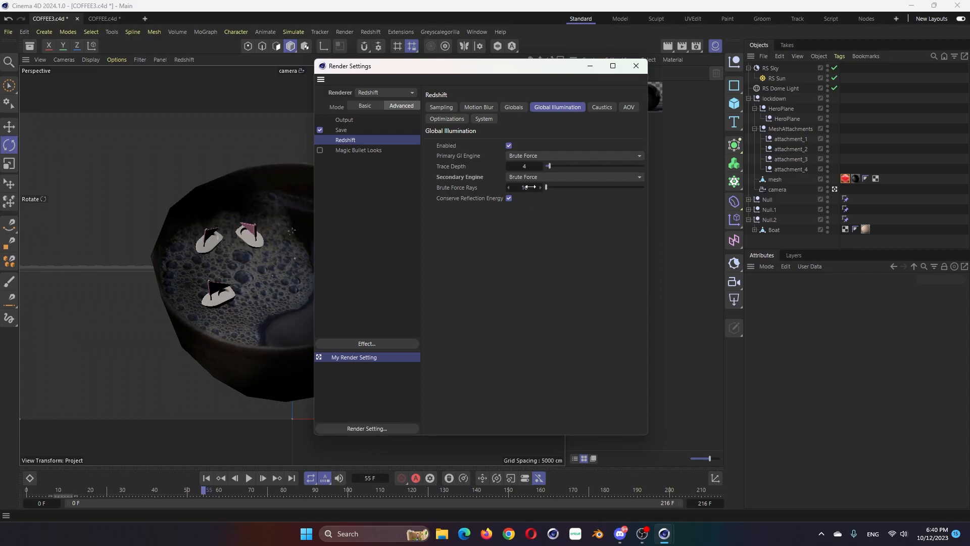
pyautogui.write('64')
pyautogui.hotkey('shift', 'Tab')
pyautogui.write('6')
# Enable motion blur and deformation blur with 5 deformation steps, and set the shutter type to Movie
pyautogui.click(478, 107)
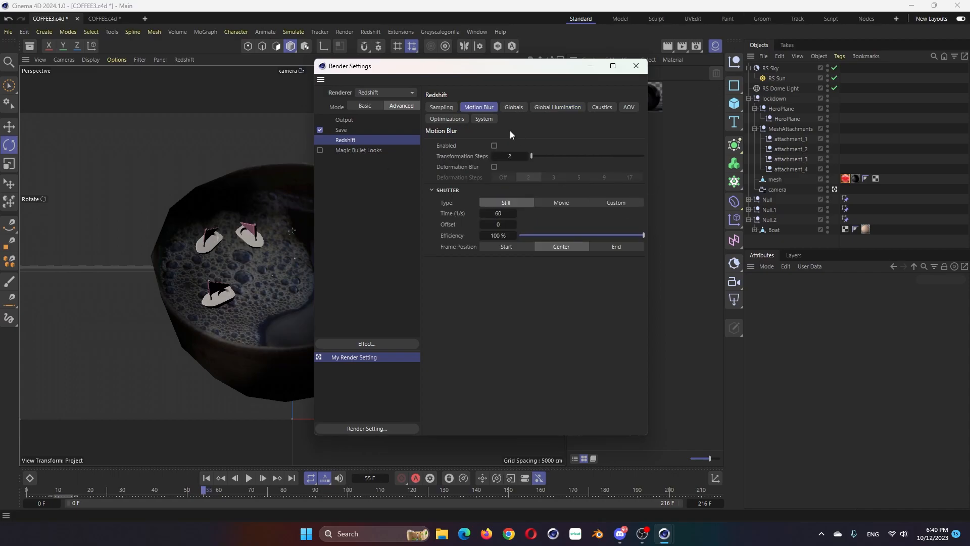
pyautogui.click(494, 146)
pyautogui.click(494, 166)
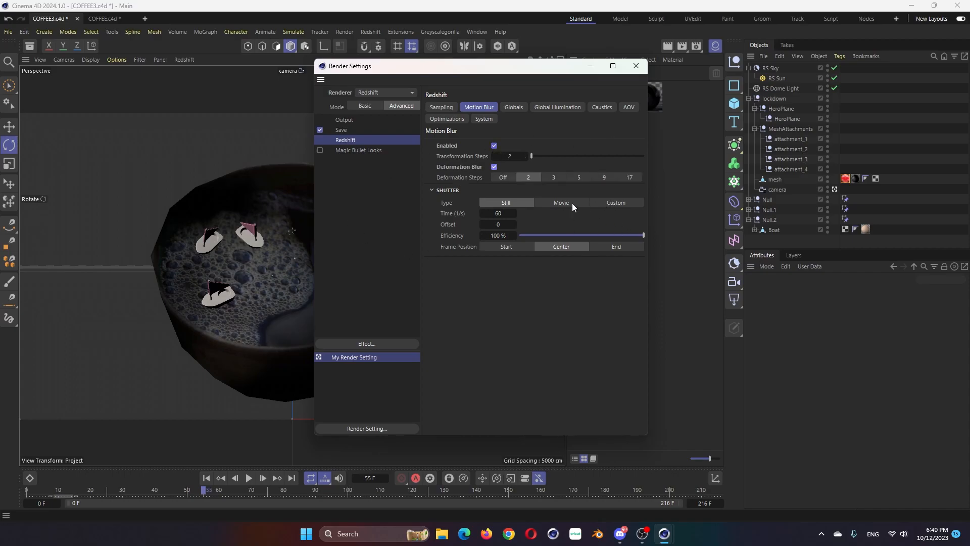
pyautogui.click(558, 202)
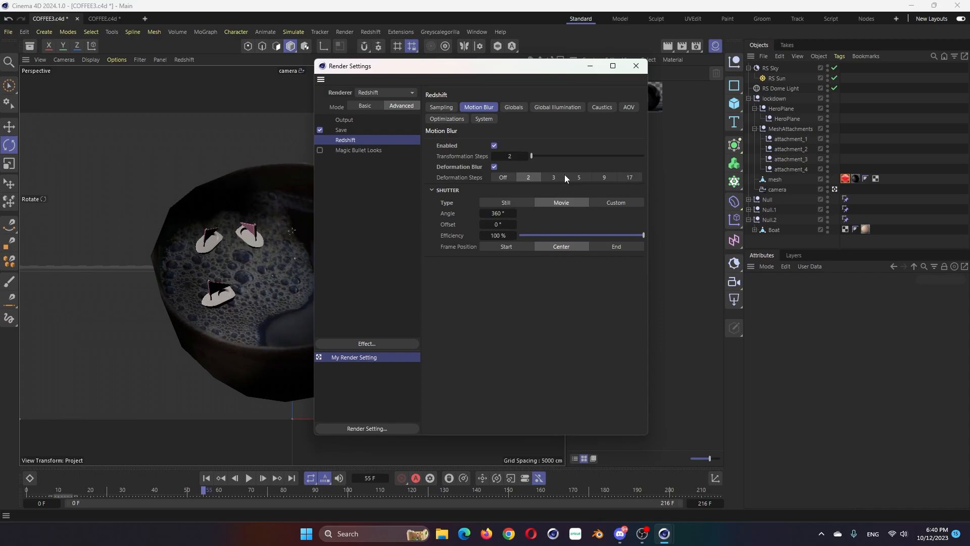
pyautogui.click(578, 177)
# Check the AOV settings, set the output frame range to All Frames, and close the render settings
pyautogui.click(629, 107)
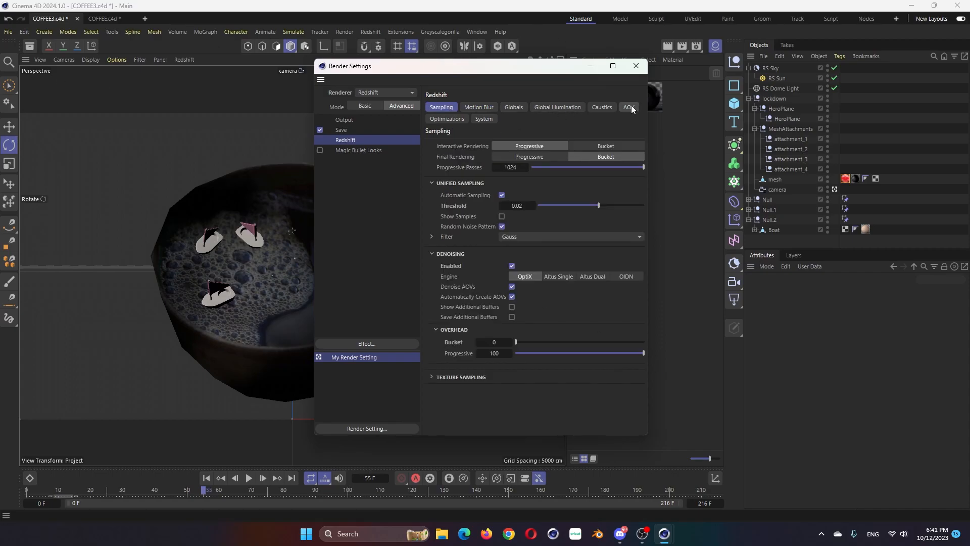
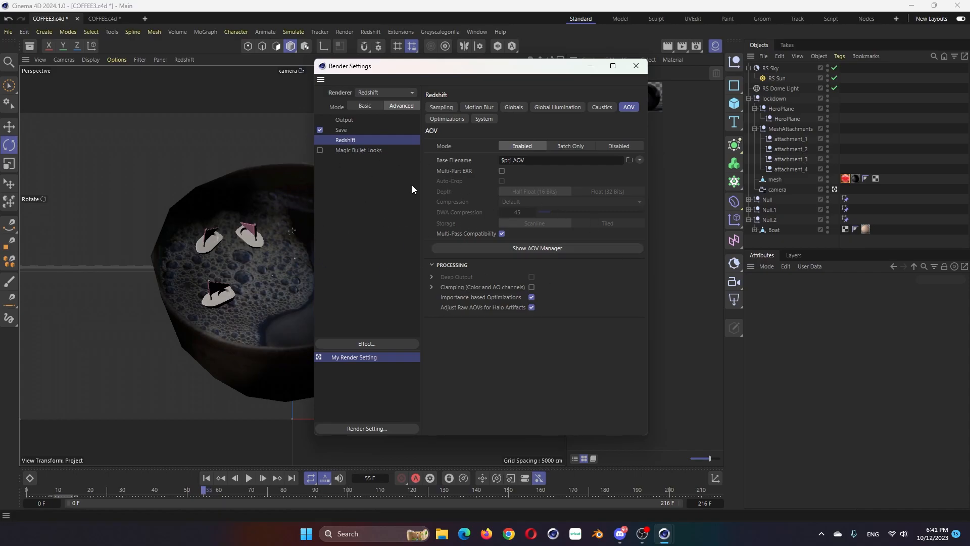
pyautogui.click(344, 120)
pyautogui.click(524, 234)
pyautogui.click(530, 234)
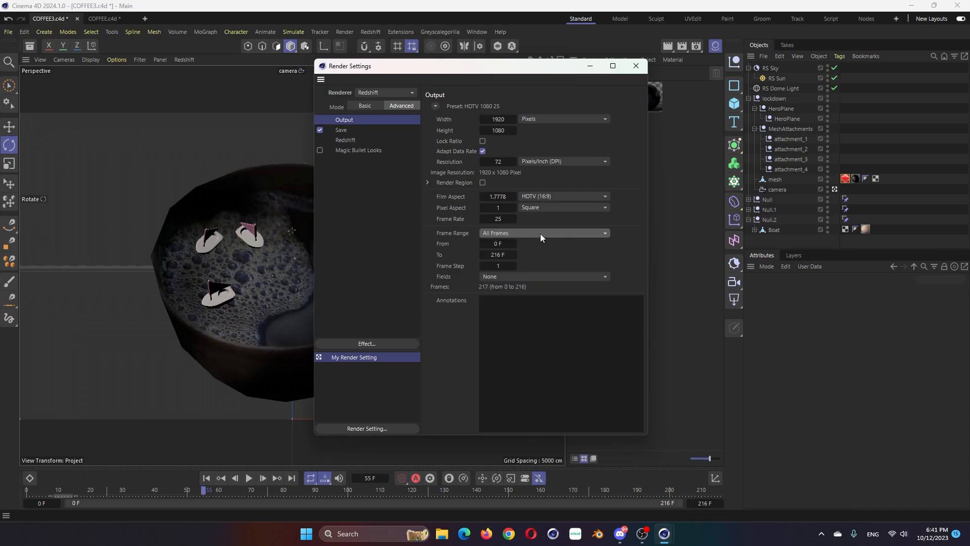
pyautogui.click(636, 65)
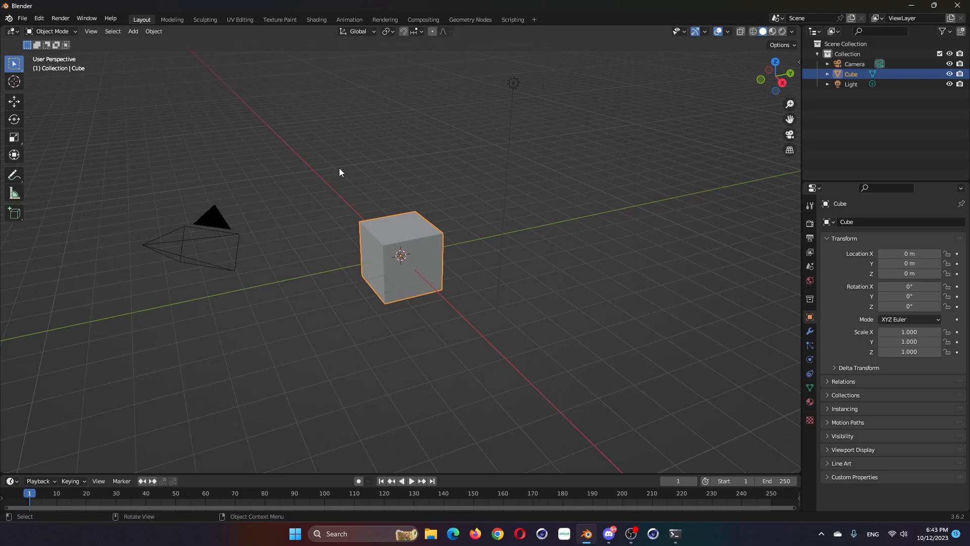
# Switch to Blender and delete all the default scene objects
pyautogui.moveTo(402, 170); pyautogui.dragTo(360, 168, button='middle')
pyautogui.press('a')
pyautogui.press('x')
pyautogui.click(327, 157)
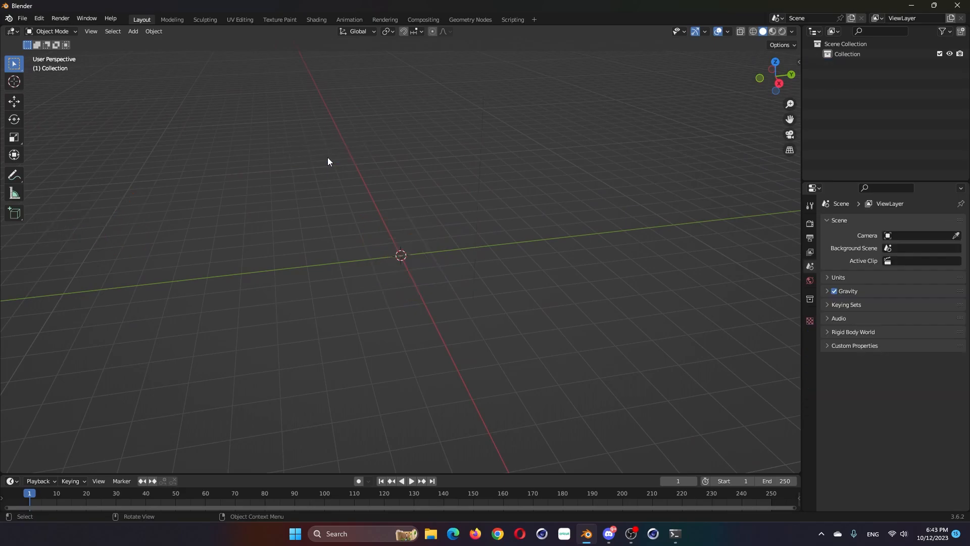
# Import the Lockdown scene as an Alembic (.abc) file
pyautogui.click(23, 19)
pyautogui.moveTo(71, 156)
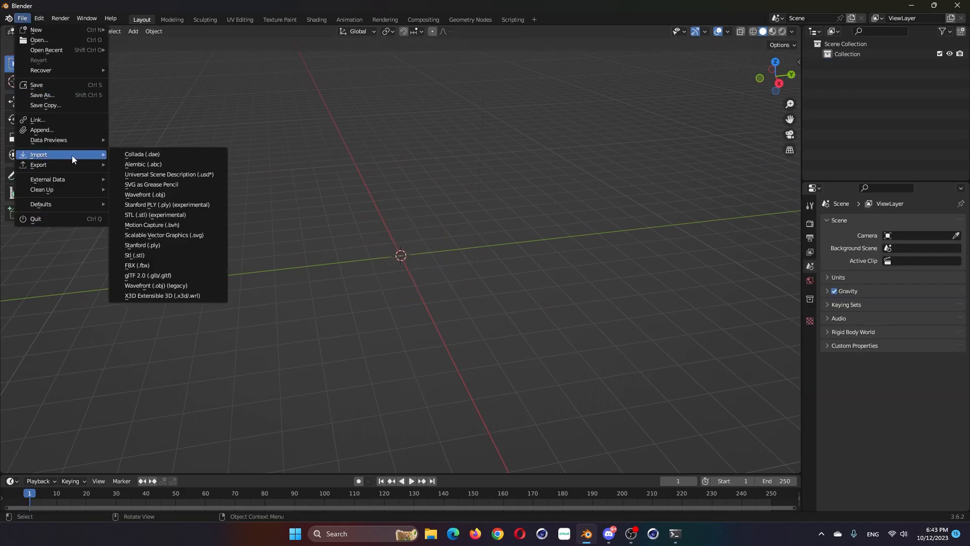
pyautogui.click(171, 164)
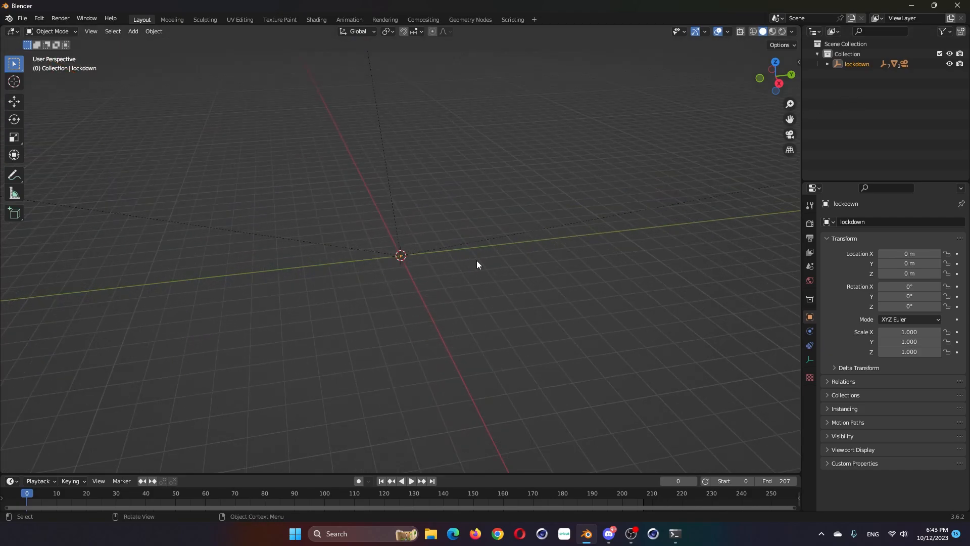
# Scale the imported lockdown empty down to about 0.015 on all axes
pyautogui.click(857, 61)
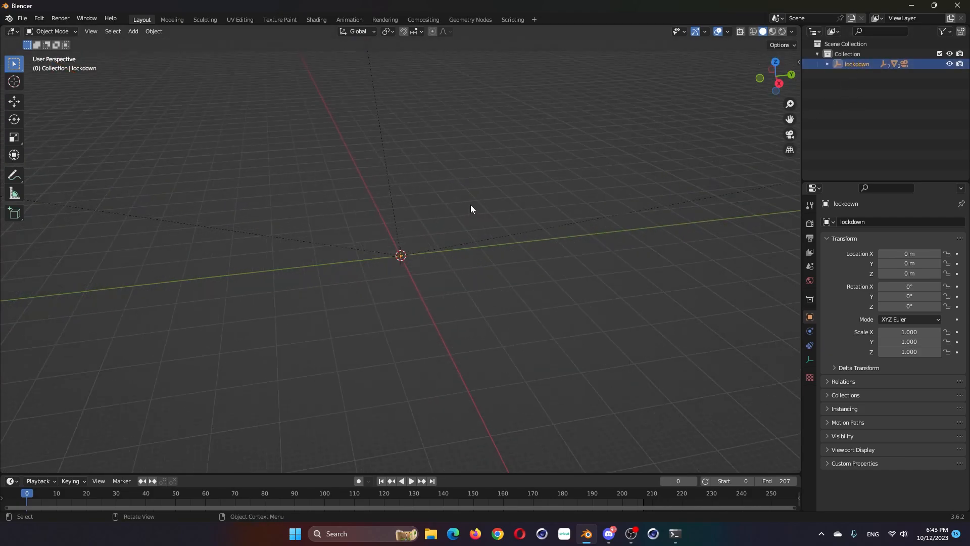
pyautogui.press('s')
pyautogui.click(437, 224)
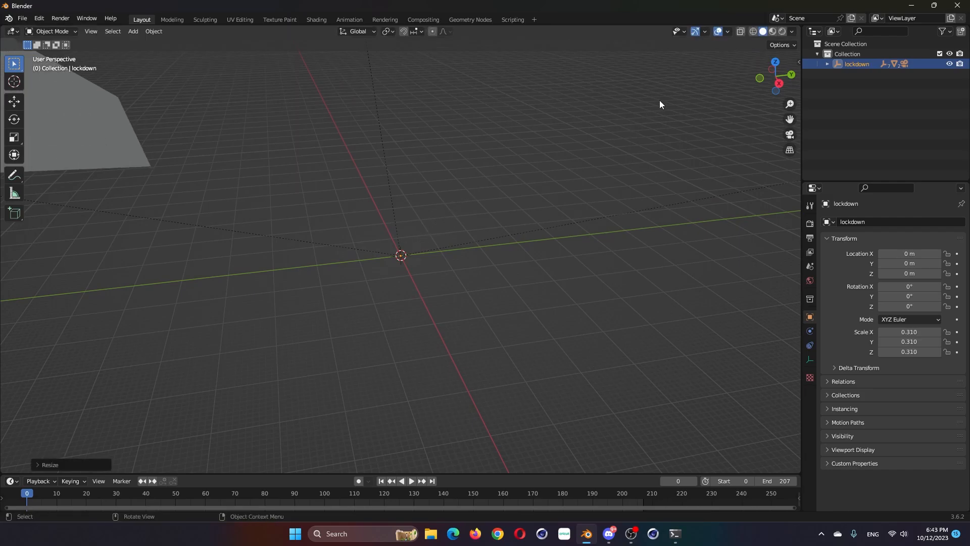
pyautogui.press('s')
pyautogui.click(460, 229)
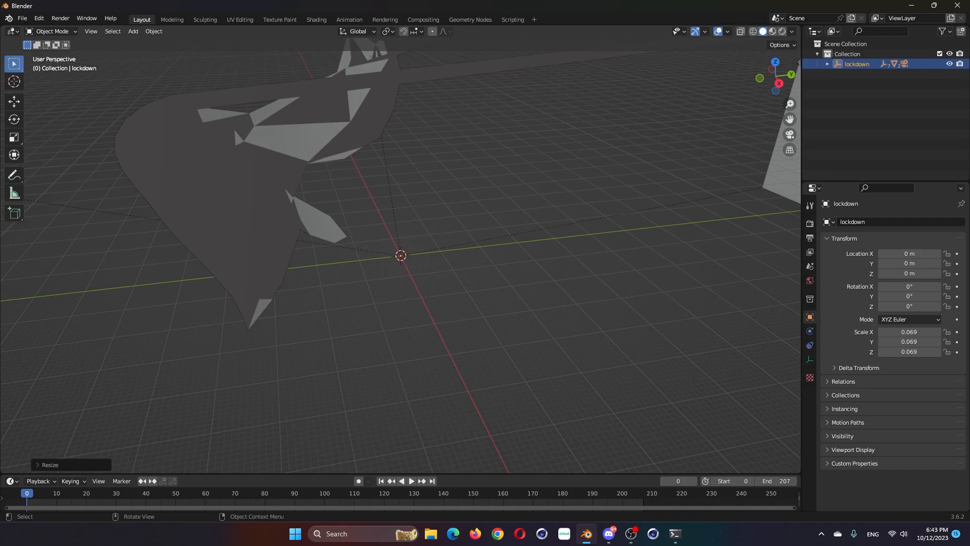
pyautogui.press('s')
pyautogui.moveTo(437, 353); pyautogui.dragTo(465, 346, button='middle')
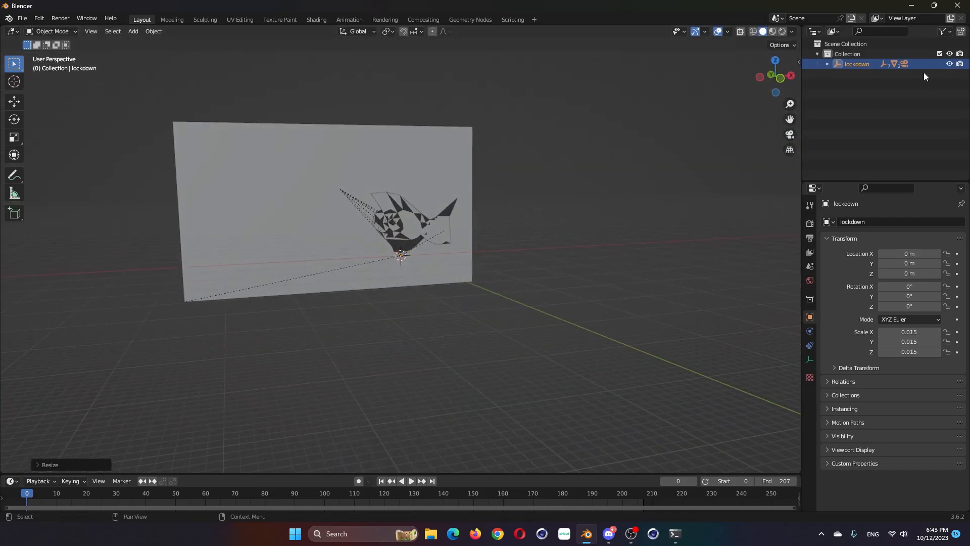
# Expand the lockdown hierarchy, look through its imported camera, and play the tracked animation up to about frame 97
pyautogui.click(827, 63)
pyautogui.click(864, 84)
pyautogui.click(889, 85)
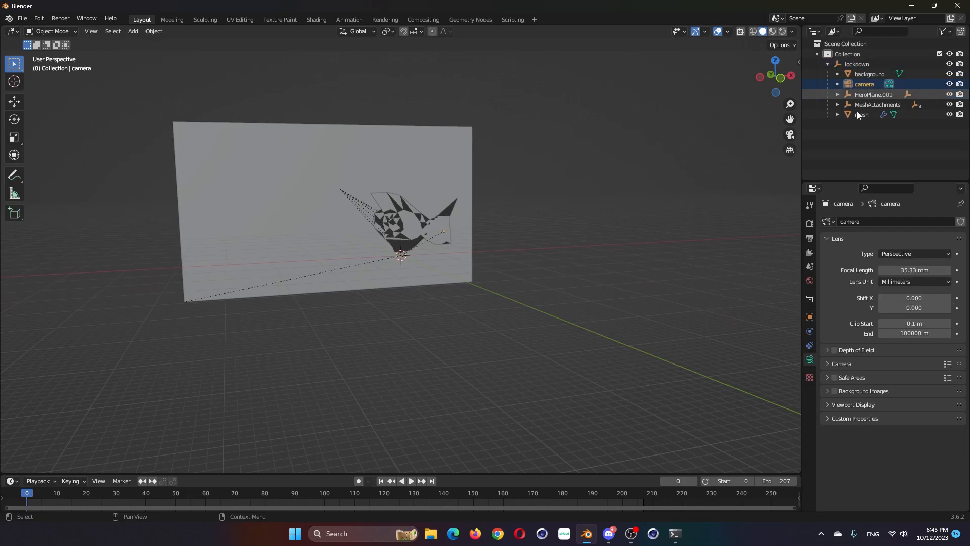
pyautogui.press('KP_0')
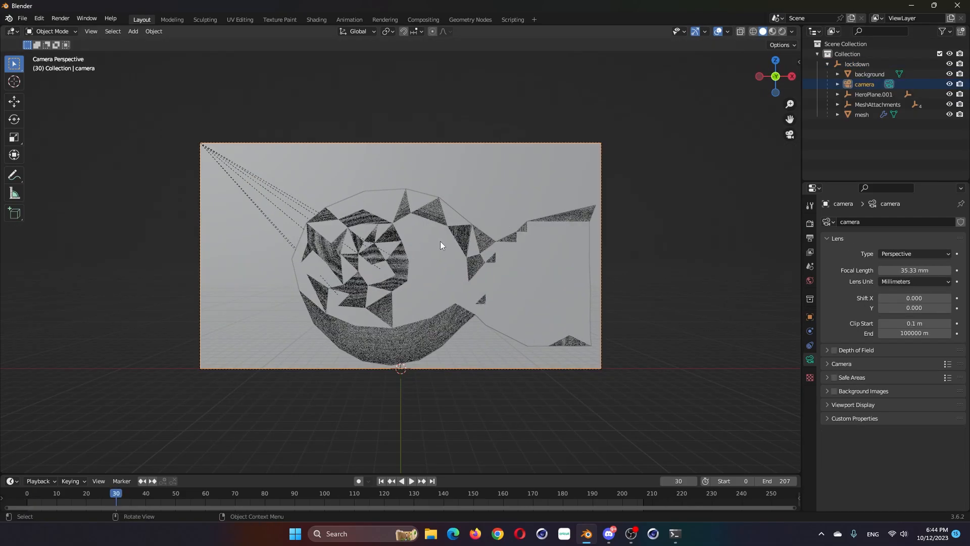
pyautogui.press('space')
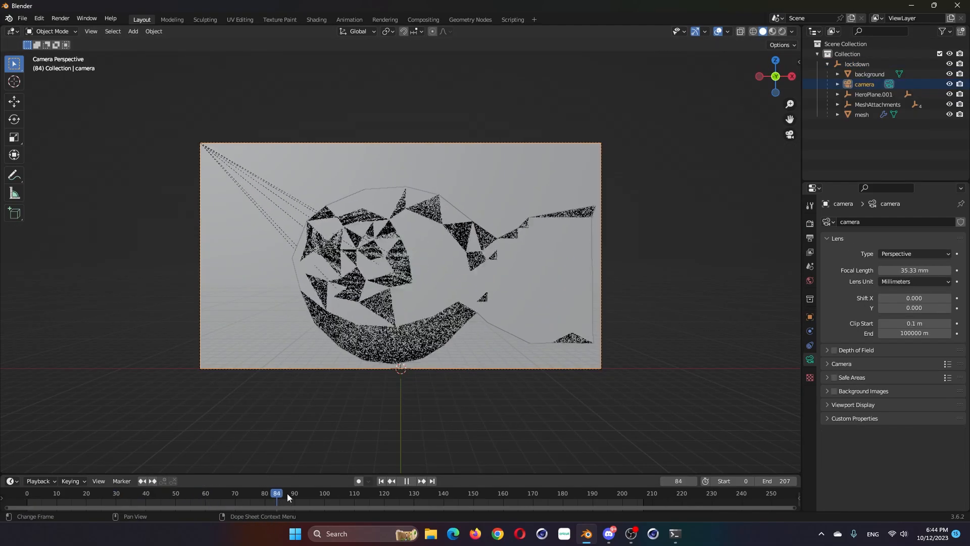
pyautogui.press('space')
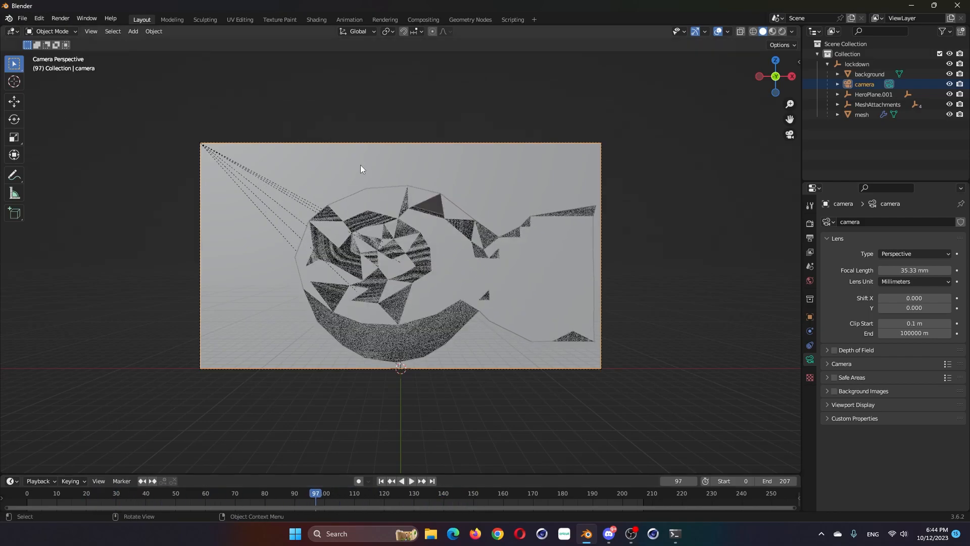
# Examine the imported HeroPlane, mesh, MeshAttachments and background objects in the lockdown hierarchy
pyautogui.click(862, 94)
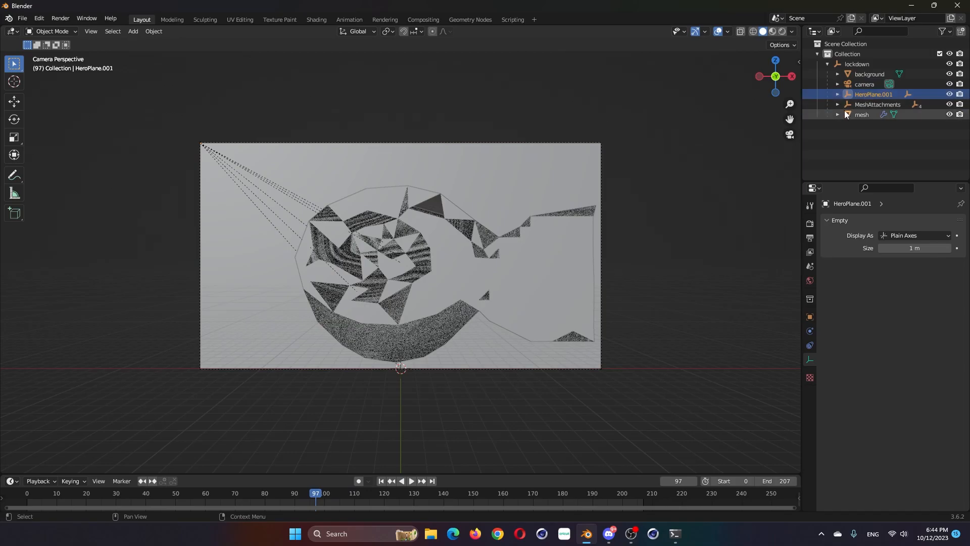
pyautogui.click(860, 115)
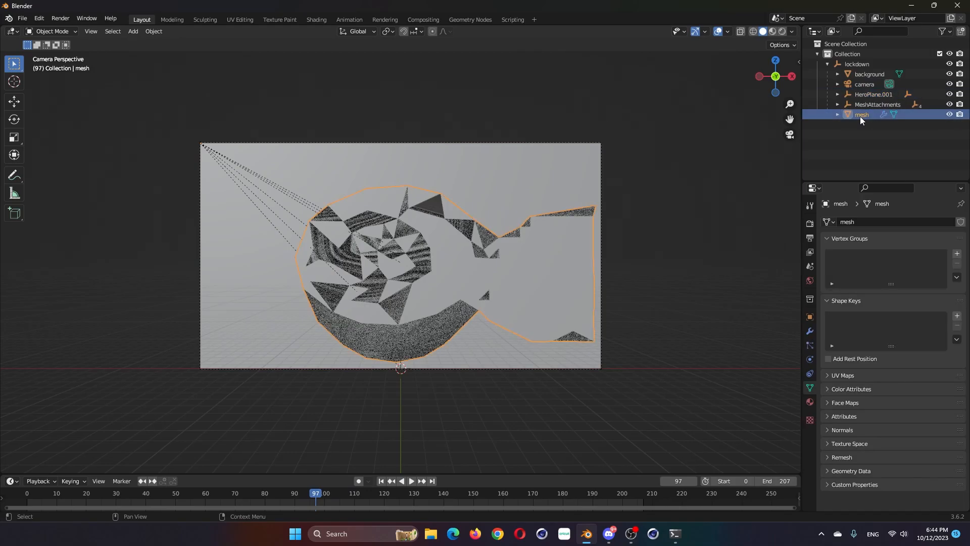
pyautogui.click(869, 104)
pyautogui.click(838, 104)
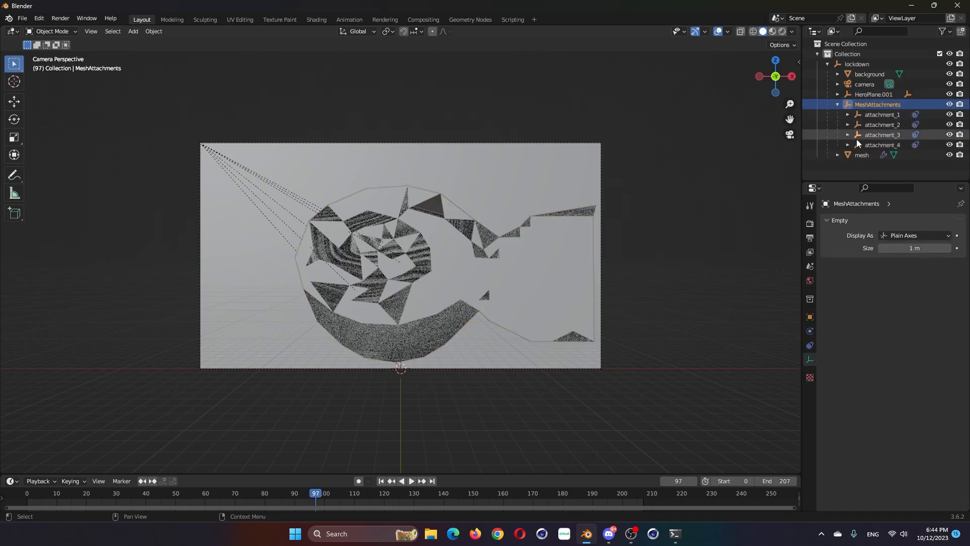
pyautogui.click(574, 263)
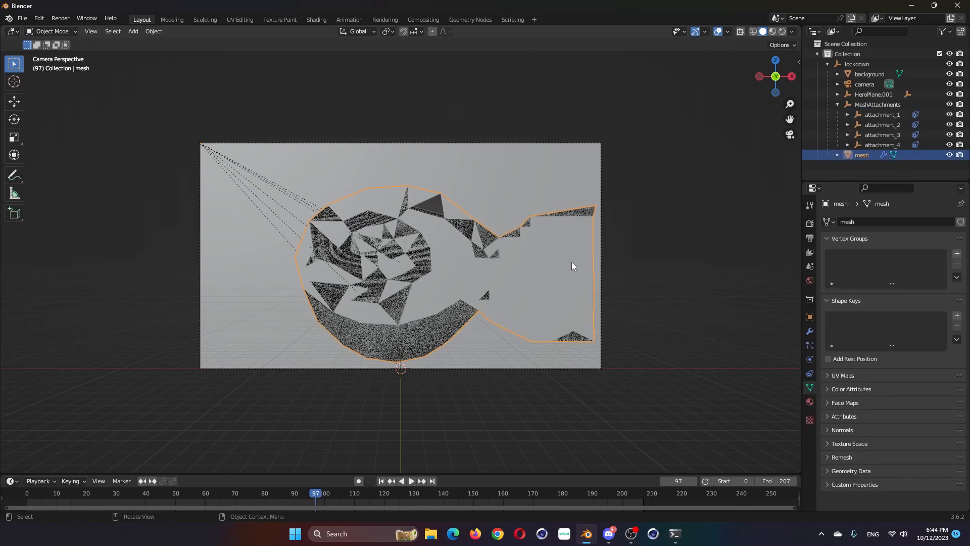
pyautogui.click(516, 151)
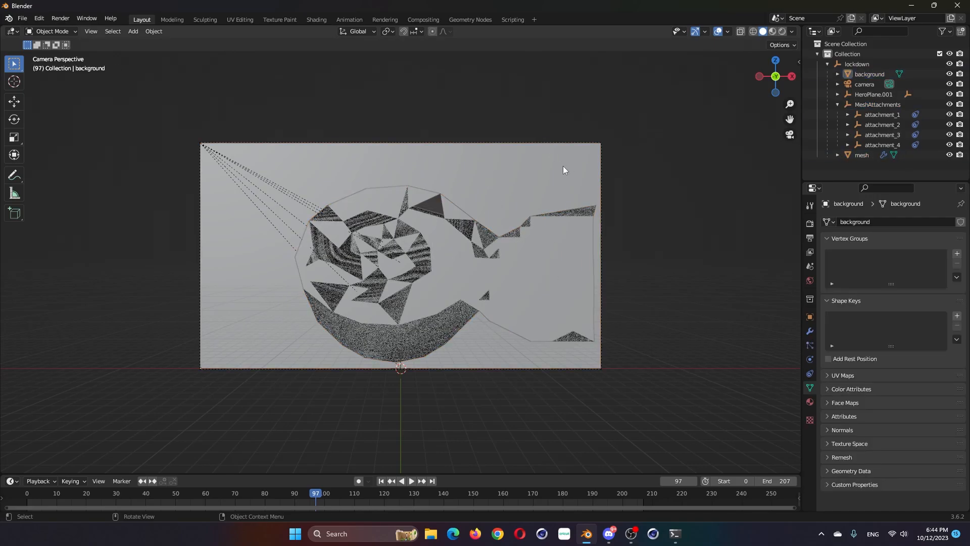
# Hide the lockdown background plane in the viewport
pyautogui.click(553, 246)
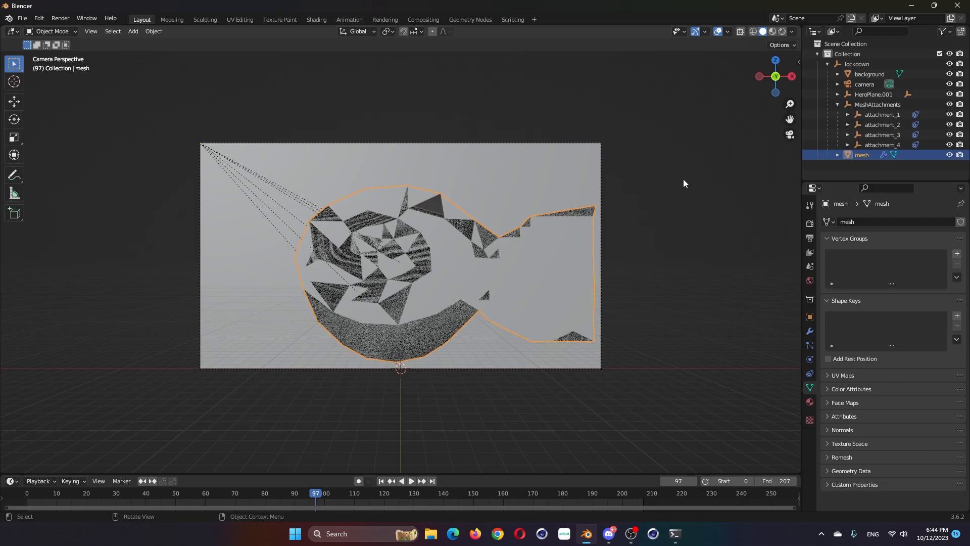
pyautogui.click(585, 170)
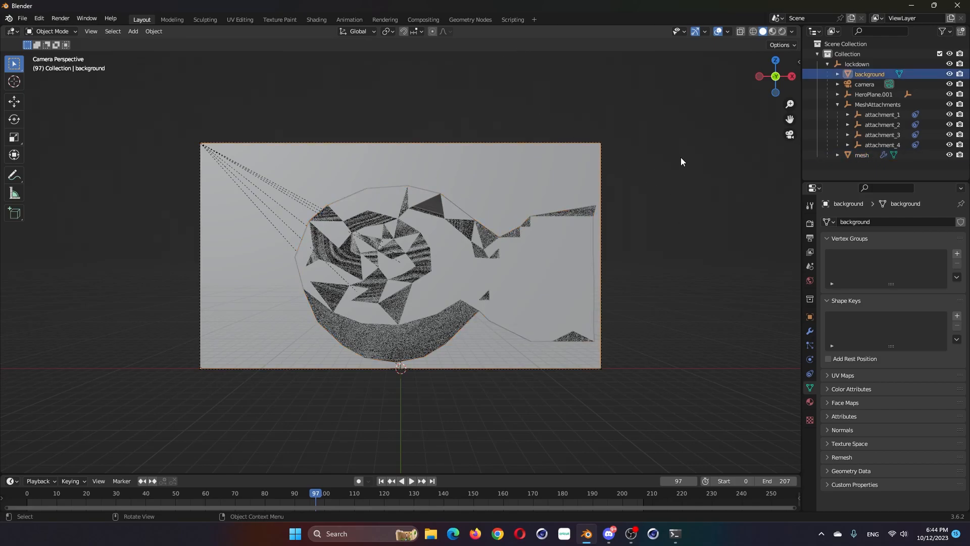
pyautogui.click(949, 74)
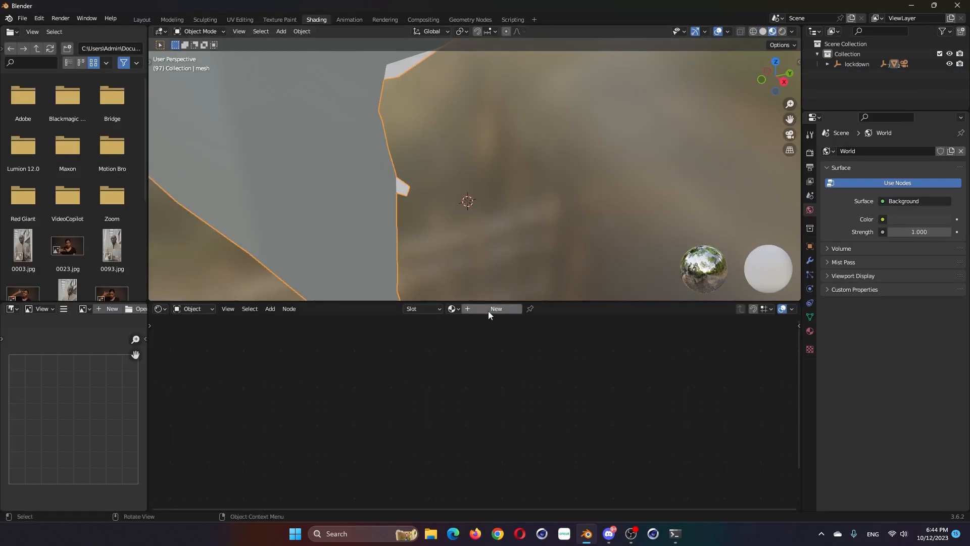
# Create a new material on the tracked mesh with texture coordinate, mapping and image texture nodes feeding the Principled BSDF's base color
pyautogui.click(489, 310)
pyautogui.moveTo(496, 388); pyautogui.dragTo(542, 396, button='middle')
pyautogui.click(492, 340)
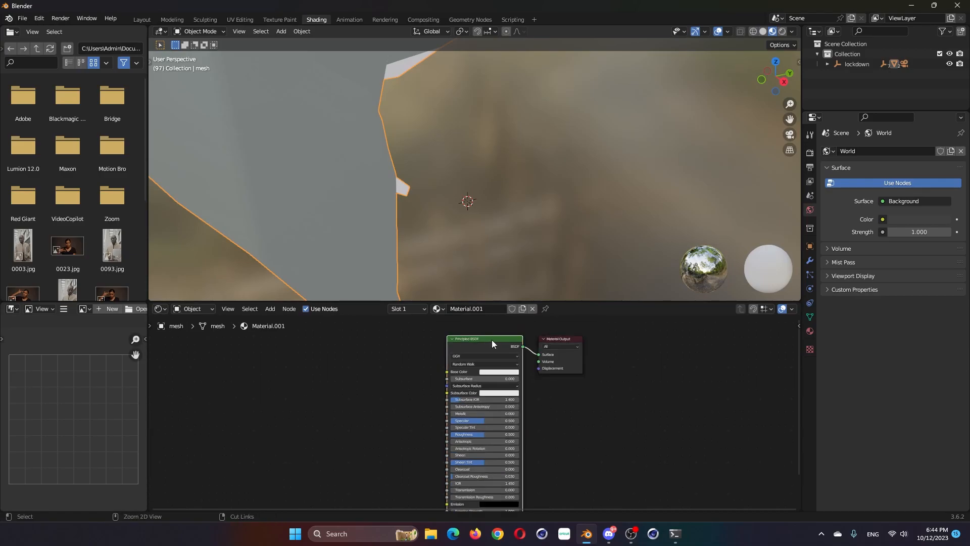
pyautogui.hotkey('ctrl', 't')
pyautogui.press('n')
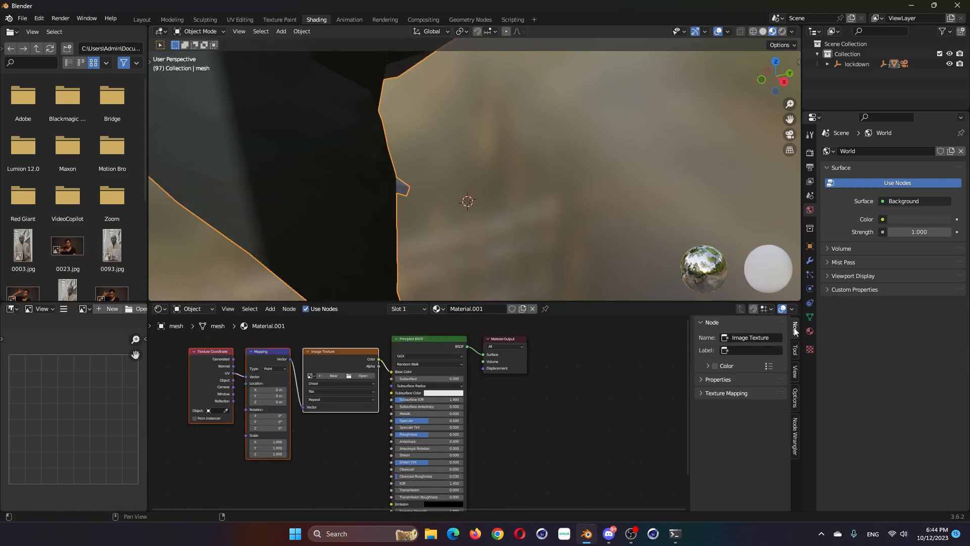
# Load COFFEE3.0.png from the COFFEE3 folder into the mesh material's image texture
pyautogui.scroll(3, 339, 417)
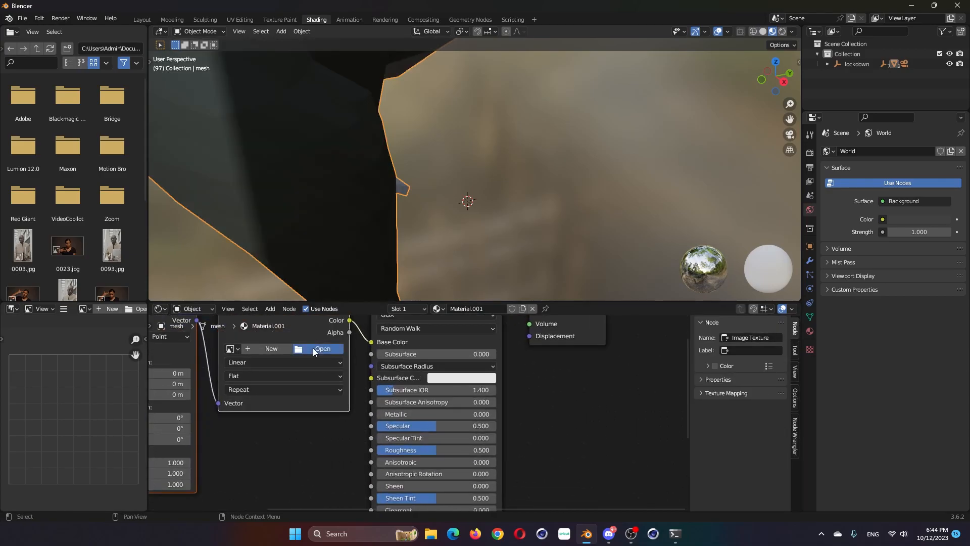
pyautogui.click(313, 348)
pyautogui.click(371, 161)
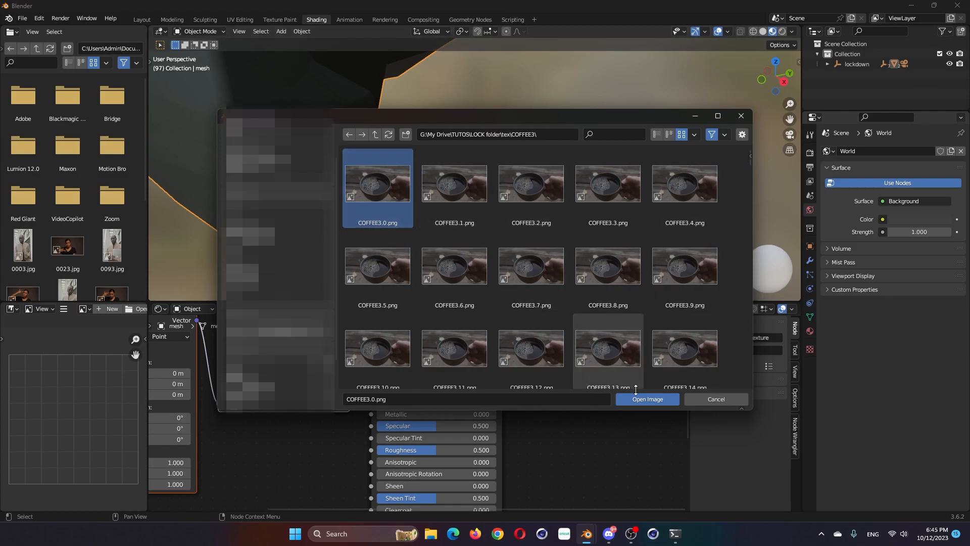
pyautogui.click(647, 400)
# Set the coffee texture to Image Sequence with Cyclic and Auto Refresh enabled, and open its frame count for editing
pyautogui.moveTo(301, 446); pyautogui.dragTo(334, 458, button='middle')
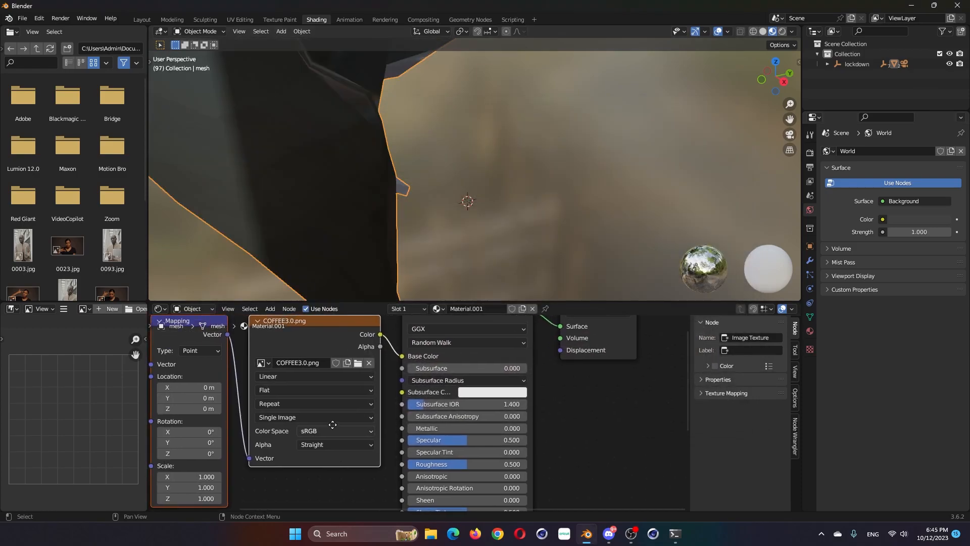
pyautogui.click(334, 413)
pyautogui.click(290, 439)
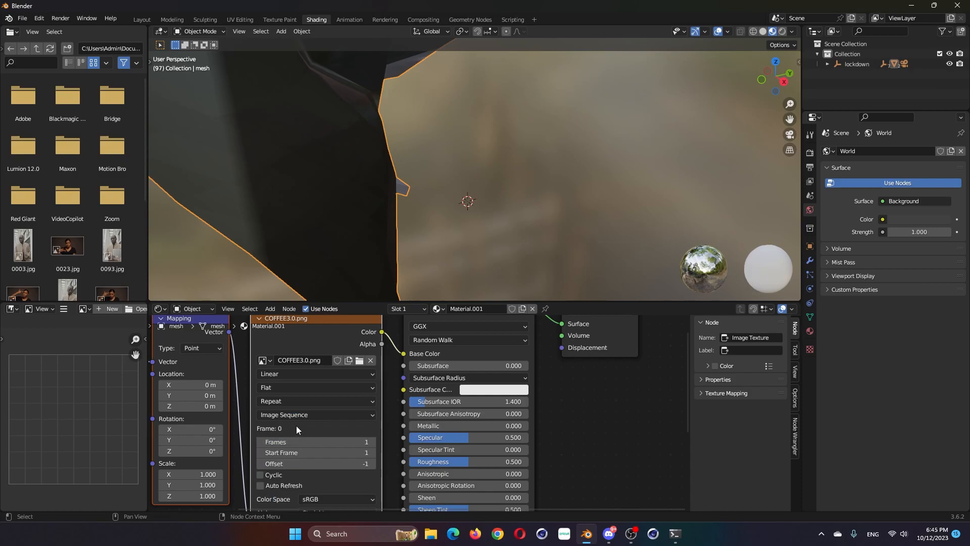
pyautogui.scroll(-1, 309, 434)
pyautogui.click(287, 476)
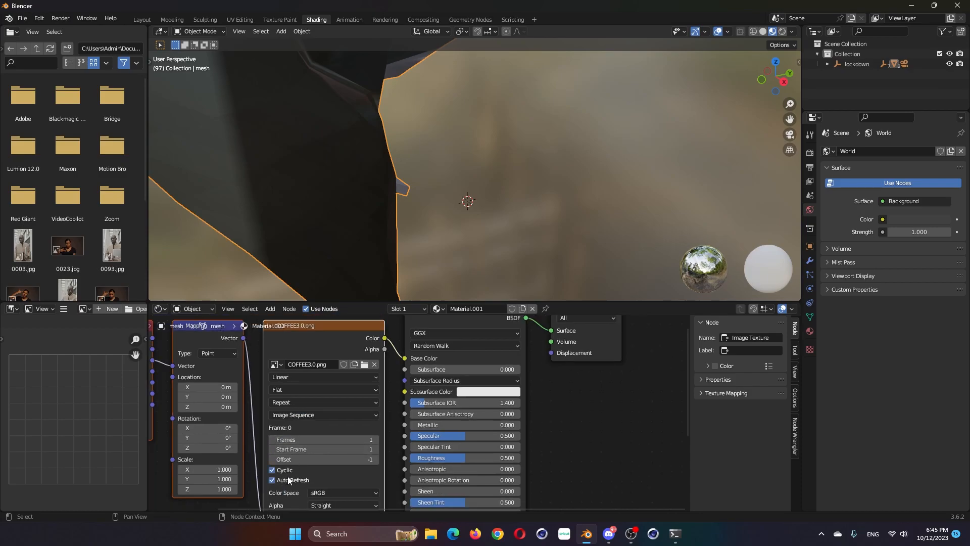
pyautogui.click(311, 440)
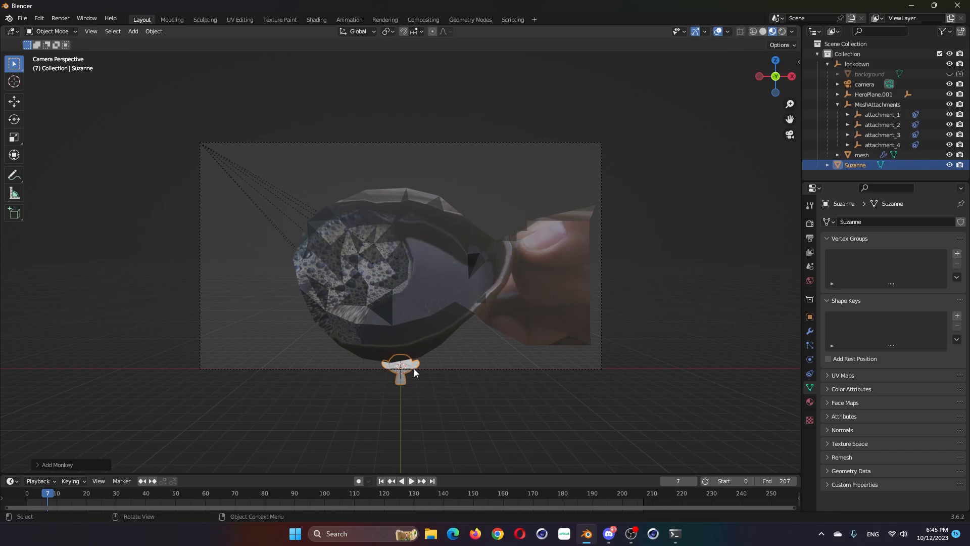
# Raise the Suzanne monkey about 7.86 m along Z over the coffee cup and scale it up to about 2.57
pyautogui.press('g')
pyautogui.press('z')
pyautogui.press('Return')
pyautogui.press('s')
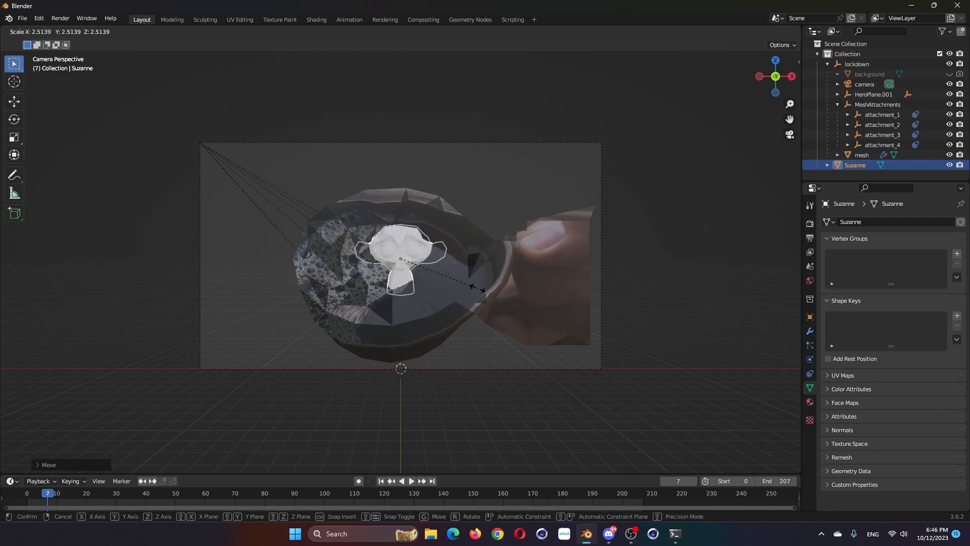
pyautogui.click(478, 289)
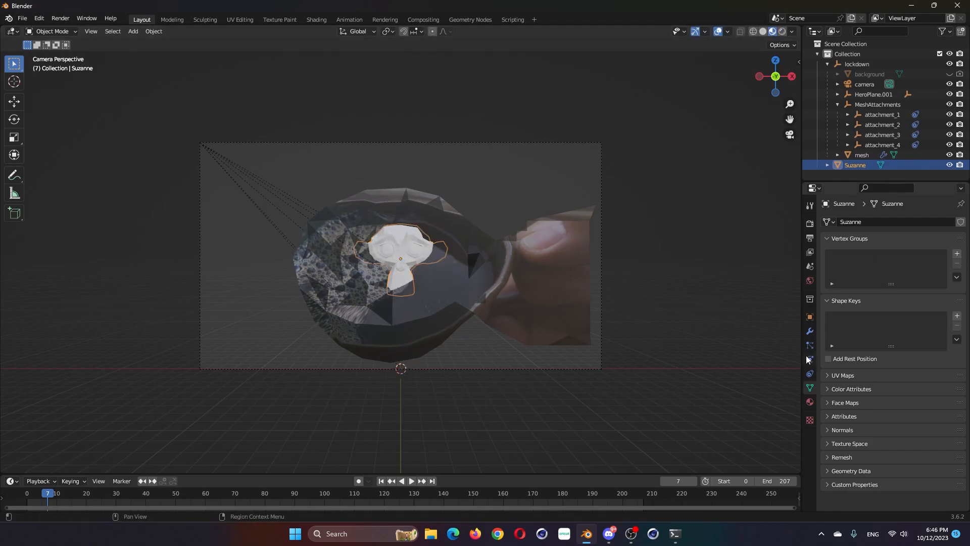
# Add a level 1 Subdivision Surface modifier to Suzanne and increase the specular of its magenta material
pyautogui.click(810, 331)
pyautogui.click(861, 222)
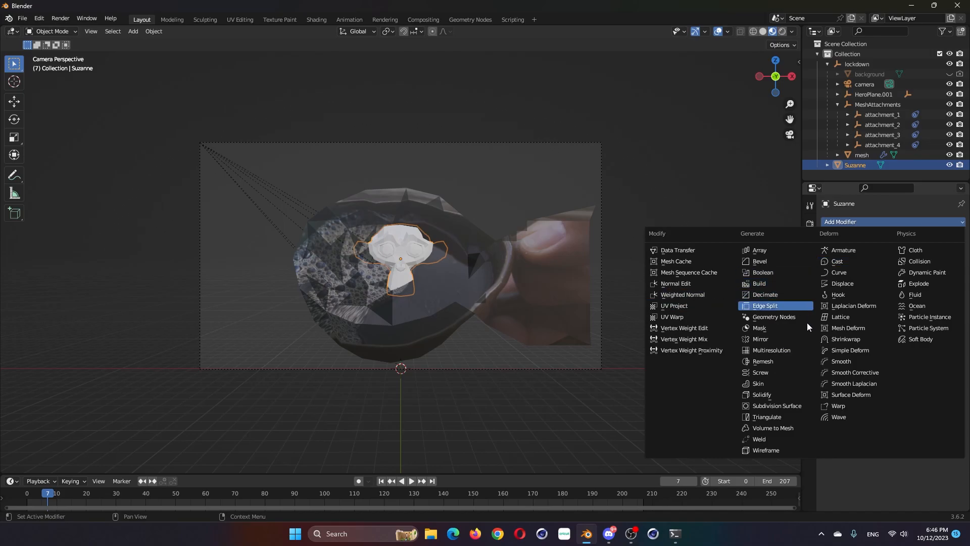
pyautogui.hotkey('ctrl', '1')
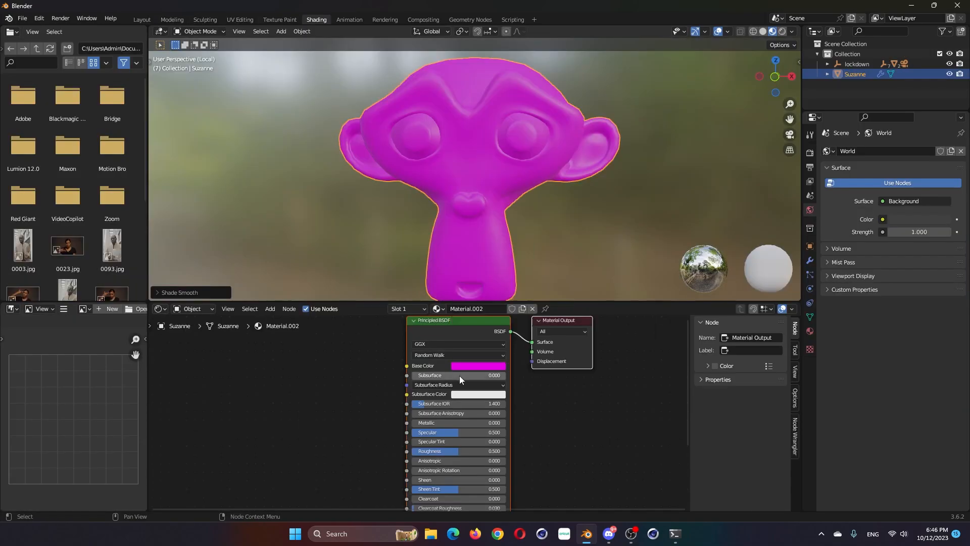
pyautogui.moveTo(475, 432); pyautogui.dragTo(494, 432)
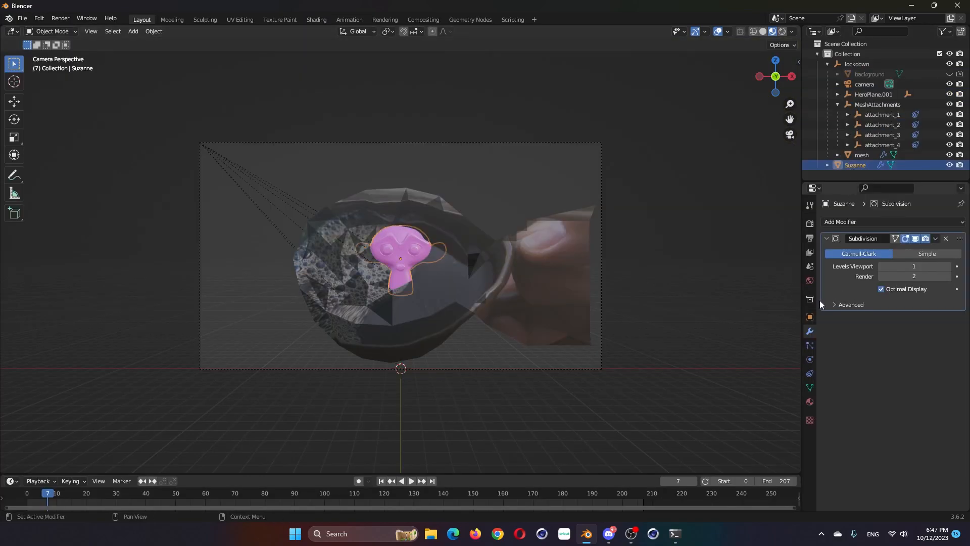
# Add a Copy Location constraint to Suzanne with attachment_2 as its target
pyautogui.click(811, 372)
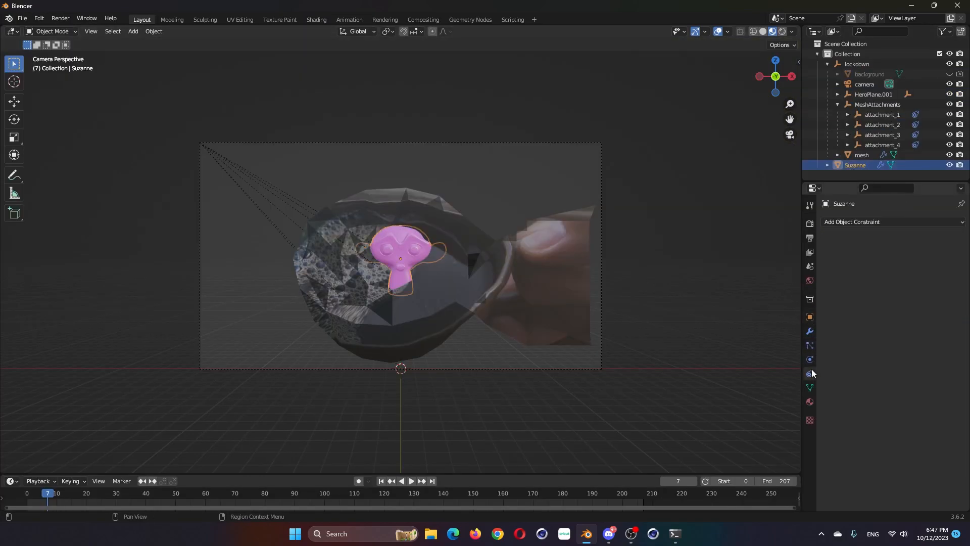
pyautogui.click(881, 226)
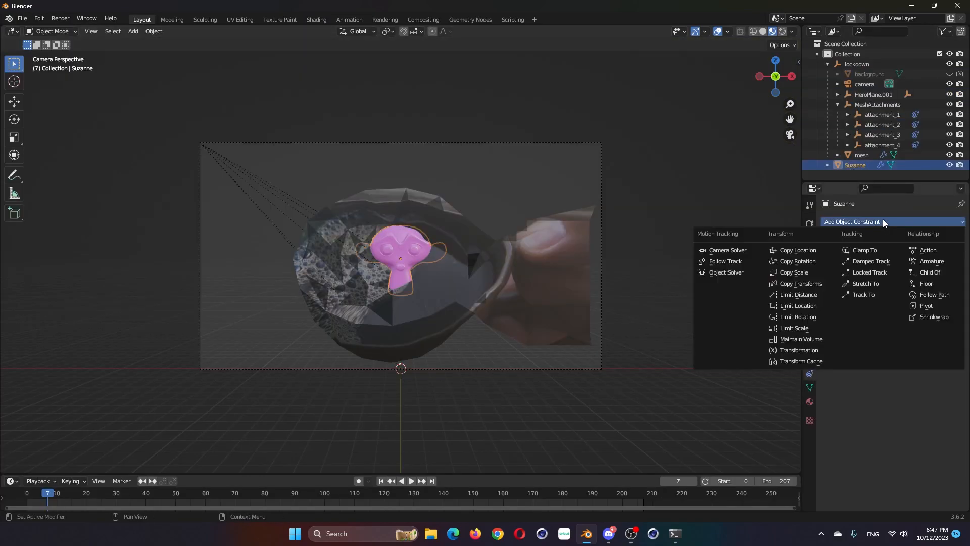
pyautogui.click(806, 250)
pyautogui.click(945, 253)
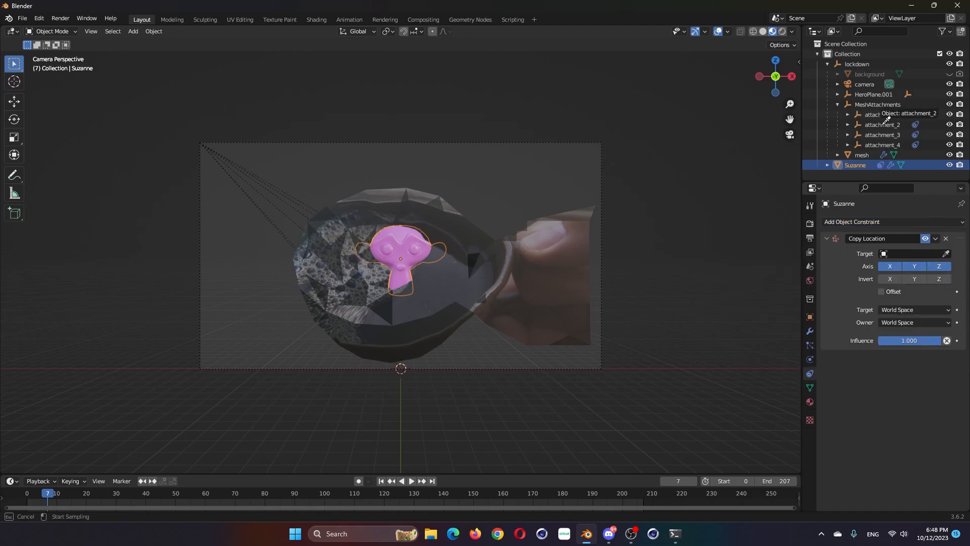
pyautogui.click(882, 126)
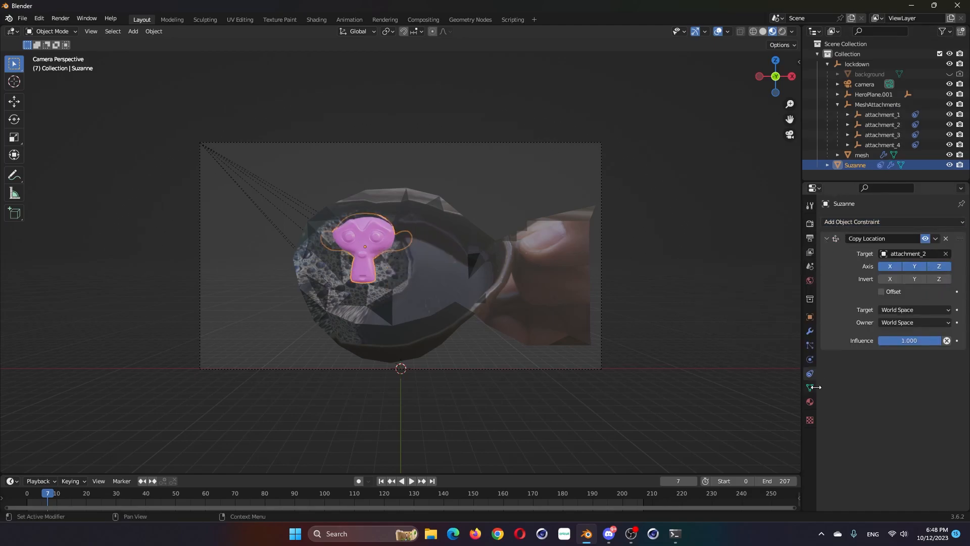
# Add a Copy Rotation constraint to Suzanne targeting attachment_2, and scrub the timeline to frame 114 to check the tracking
pyautogui.click(884, 221)
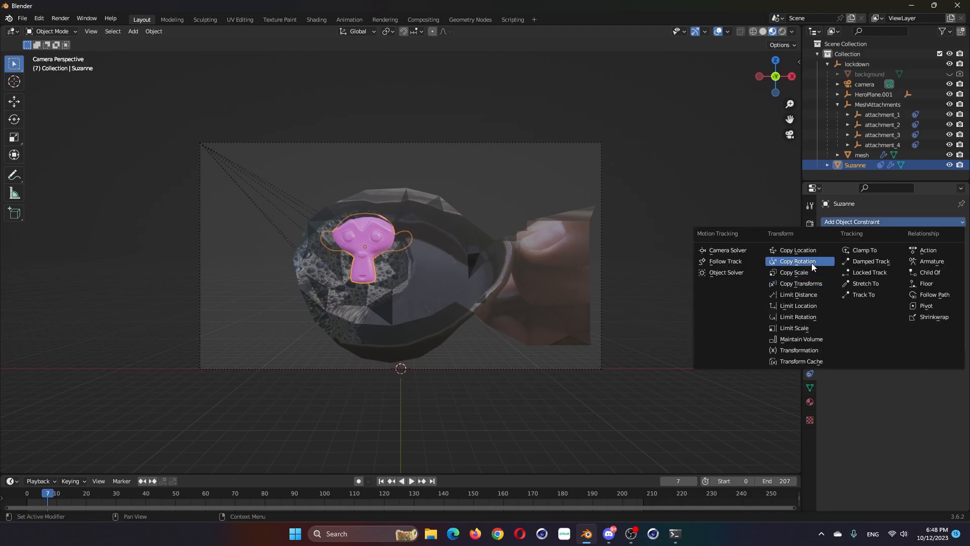
pyautogui.click(811, 262)
pyautogui.click(319, 493)
pyautogui.moveTo(331, 494); pyautogui.dragTo(367, 500)
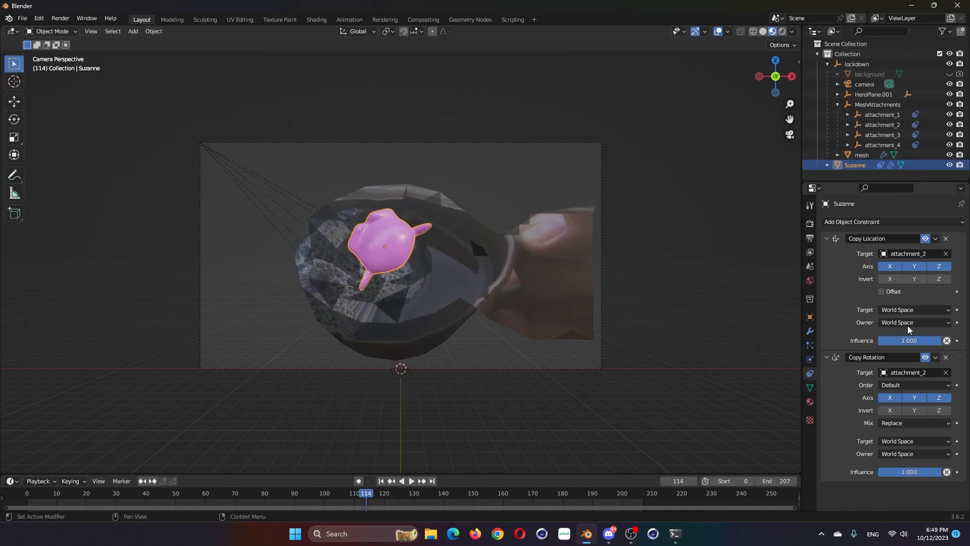
# Try to turn Suzanne with its object rotation values, and clear the rotation
pyautogui.click(809, 316)
pyautogui.moveTo(909, 296); pyautogui.dragTo(913, 296)
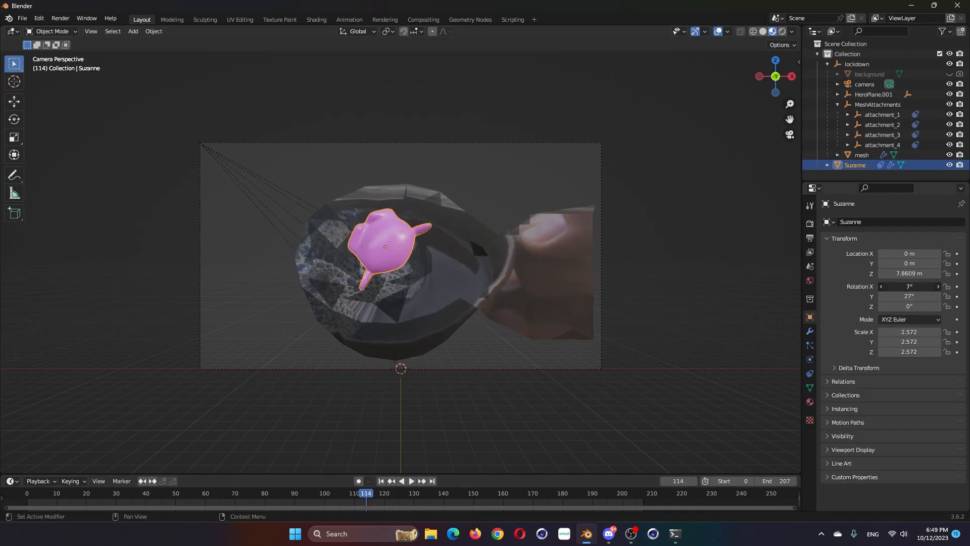
pyautogui.hotkey('alt', 'r')
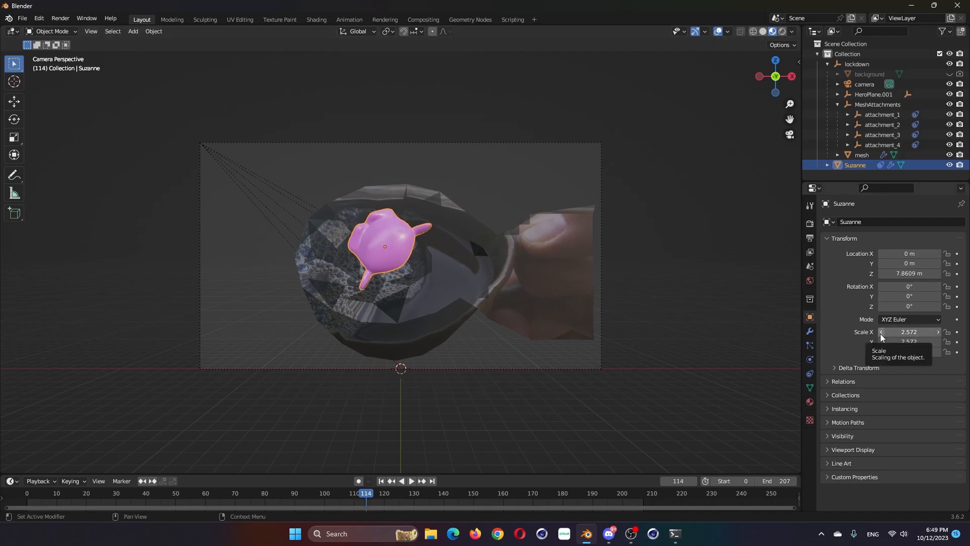
# Rotate all of Suzanne's geometry freely in Edit Mode with trackball rotation to reorient the head over the coffee
pyautogui.press('Tab')
pyautogui.press('r')
pyautogui.press('r')
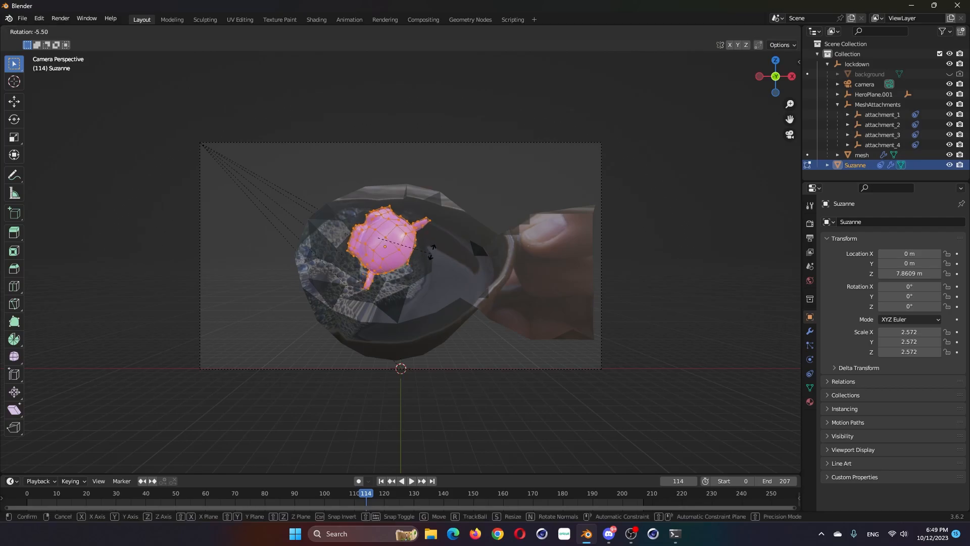
pyautogui.click(355, 255)
pyautogui.press('Tab')
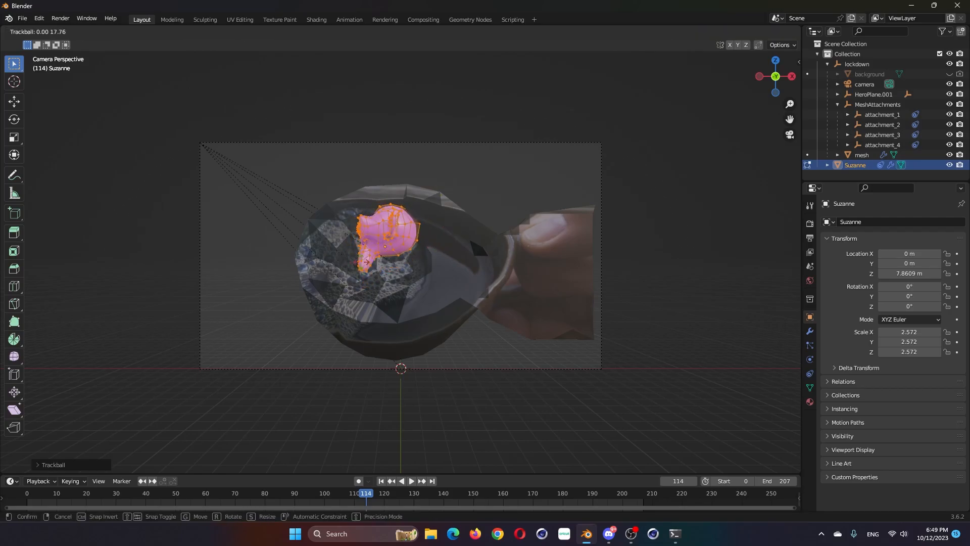
pyautogui.click(476, 259)
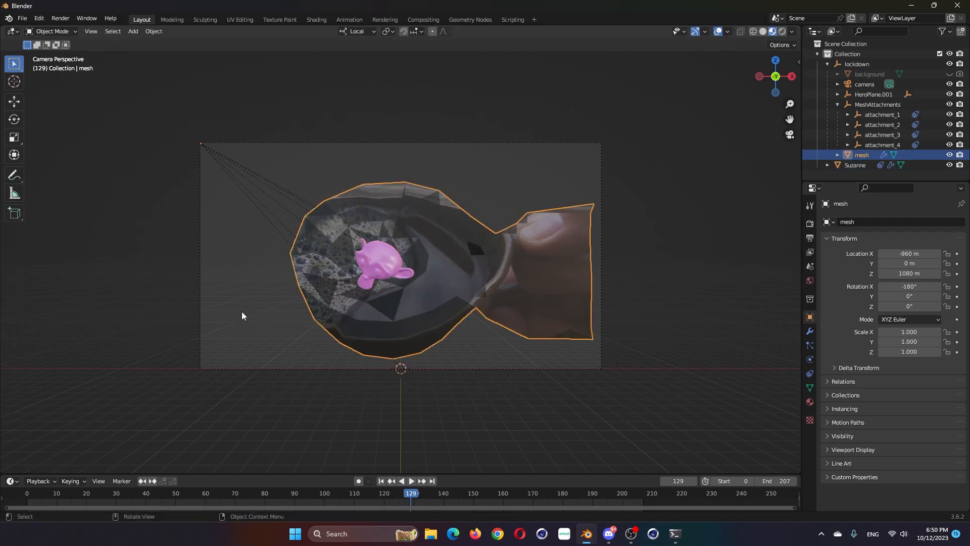
# Switch the scene's render engine from Eevee to Cycles
pyautogui.click(809, 223)
pyautogui.click(907, 221)
pyautogui.click(895, 258)
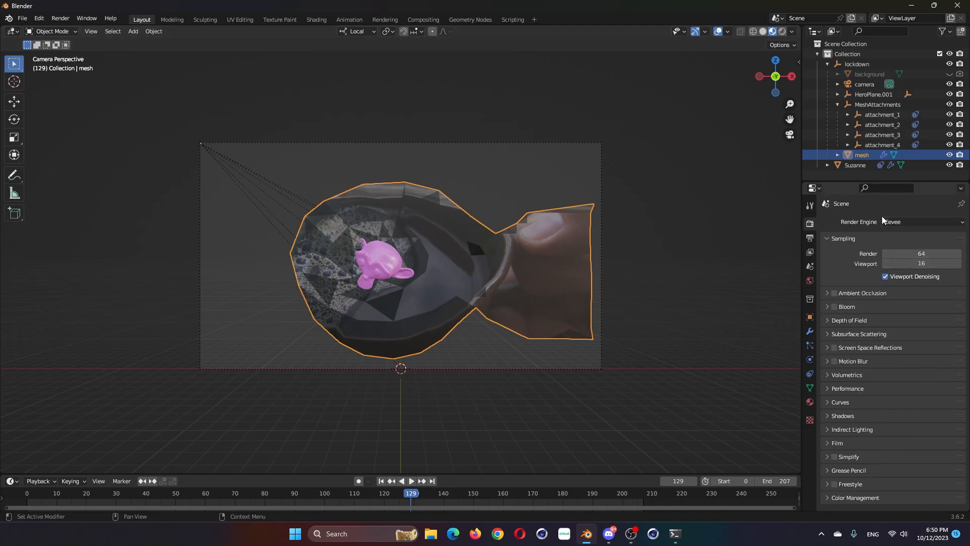
pyautogui.click(923, 222)
pyautogui.click(908, 257)
pyautogui.click(908, 247)
pyautogui.click(899, 272)
# Enable Shadow Catcher in the tracked mesh's object visibility settings
pyautogui.click(809, 317)
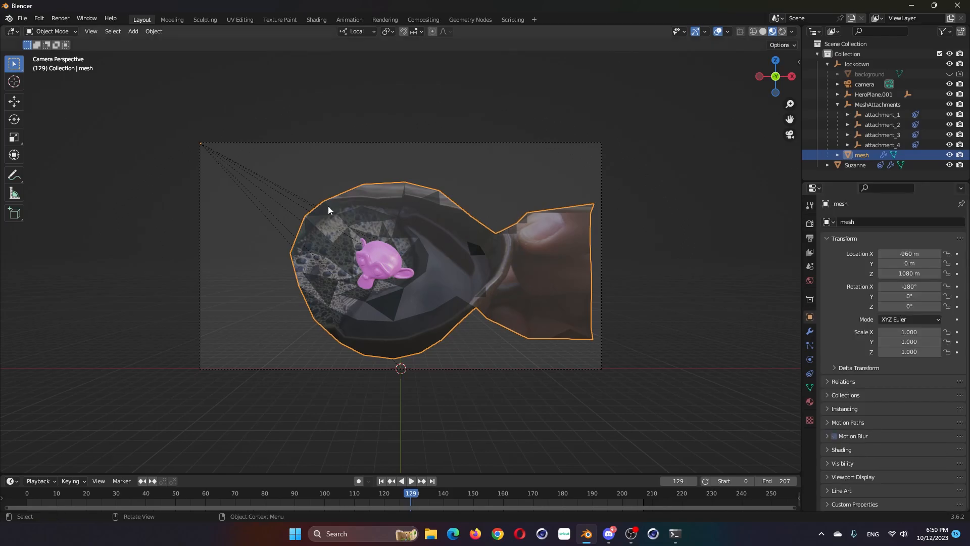
pyautogui.click(829, 463)
pyautogui.scroll(-5, 917, 445)
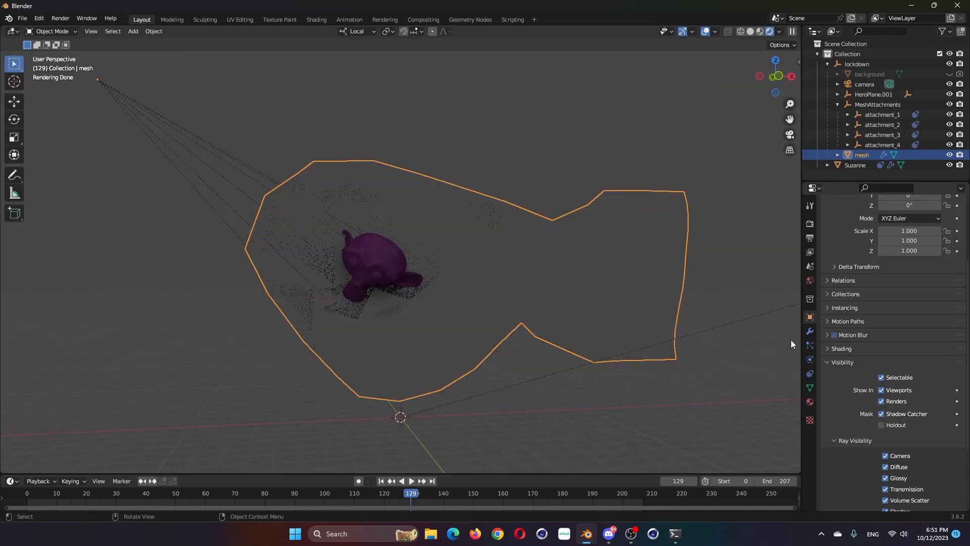
# Make the render film transparent and inspect Suzanne's shadow on the mesh from an orbited view and through the camera
pyautogui.click(809, 223)
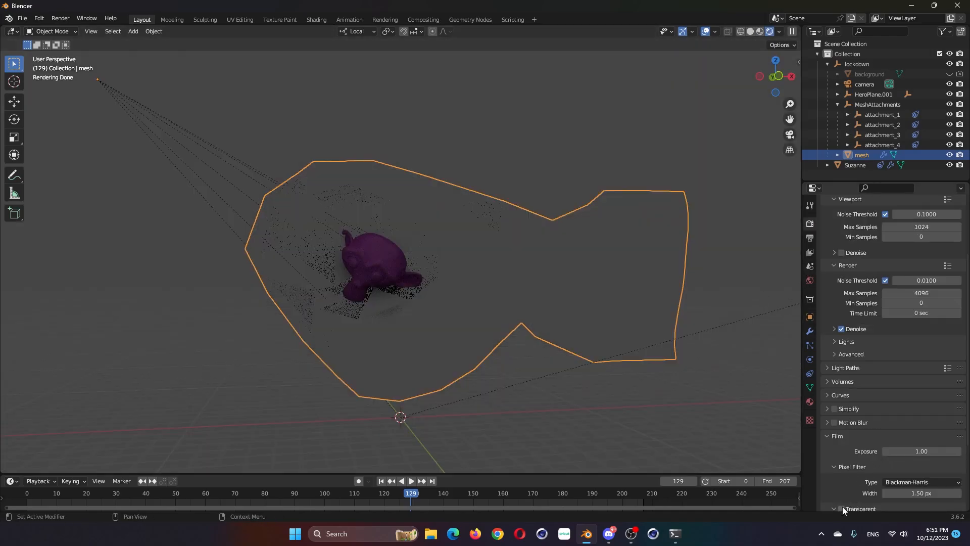
pyautogui.click(842, 508)
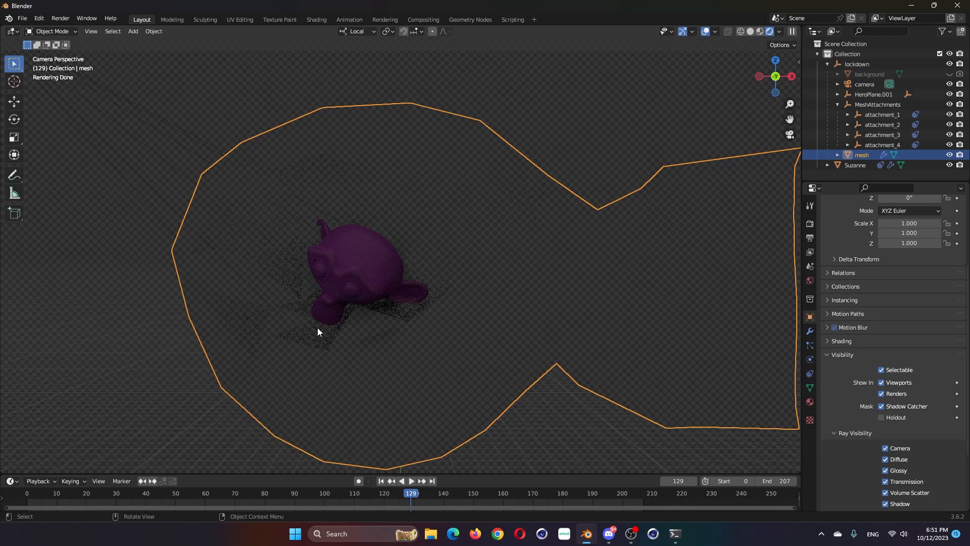
pyautogui.moveTo(358, 353); pyautogui.dragTo(372, 296, button='middle')
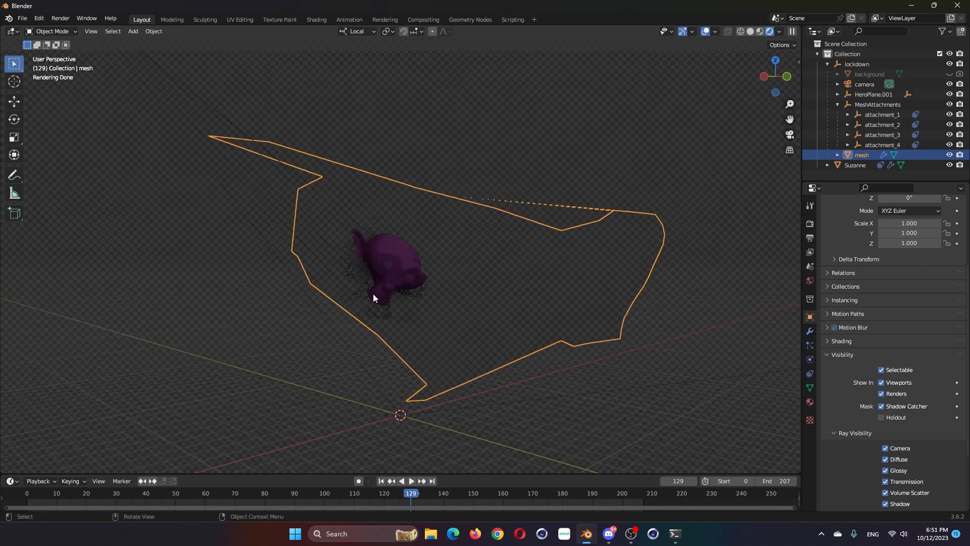
pyautogui.press('KP_0')
pyautogui.scroll(3, 381, 332)
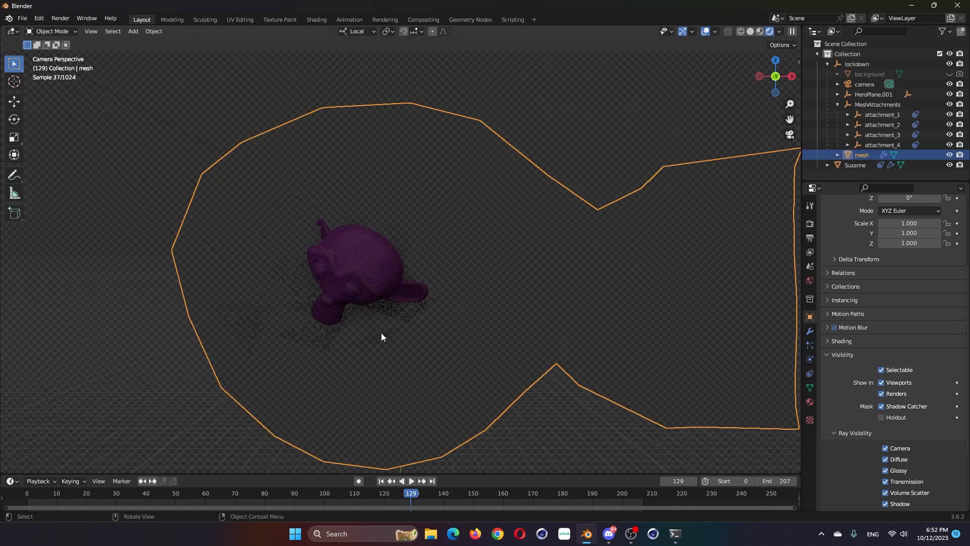
# Subdivide the whole tracked mesh twice in Edit Mode
pyautogui.press('Tab')
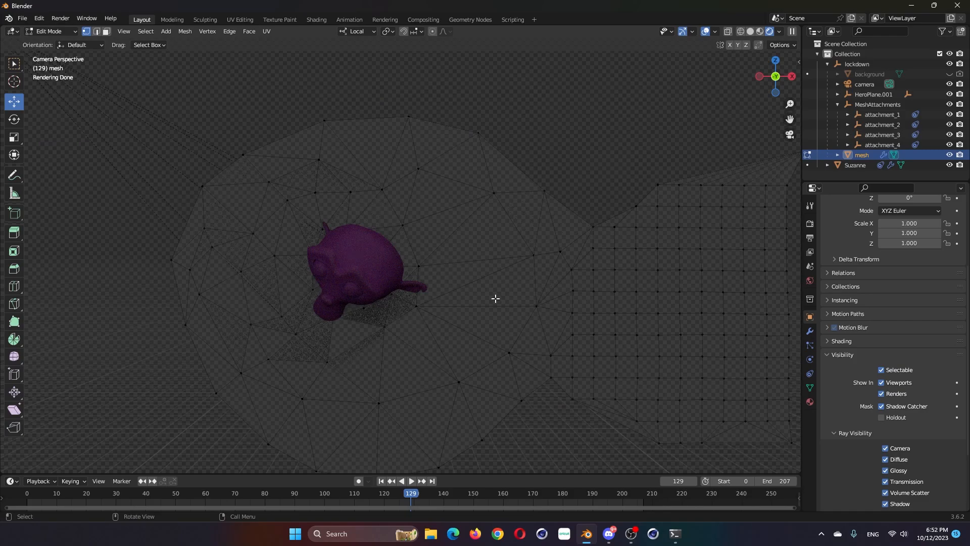
pyautogui.press('a')
pyautogui.rightClick(494, 326)
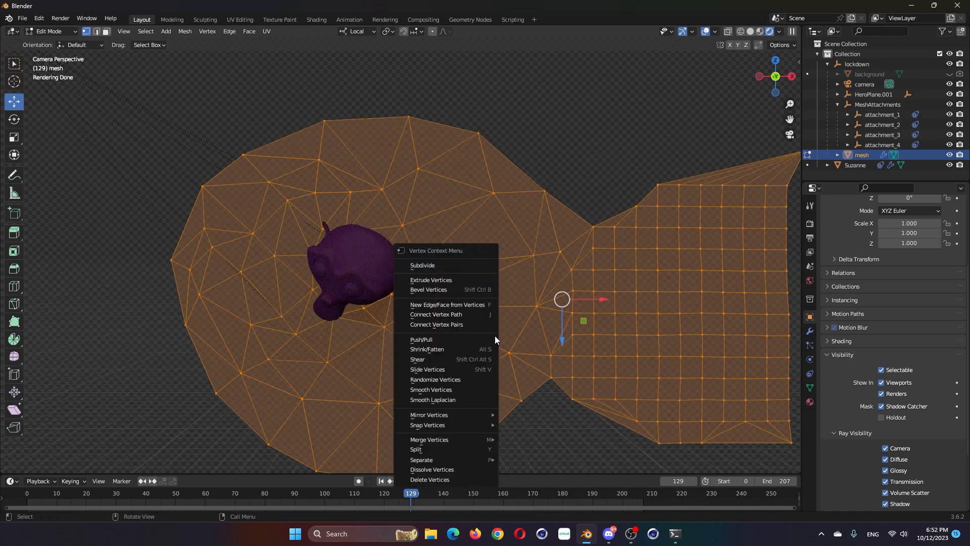
pyautogui.click(435, 265)
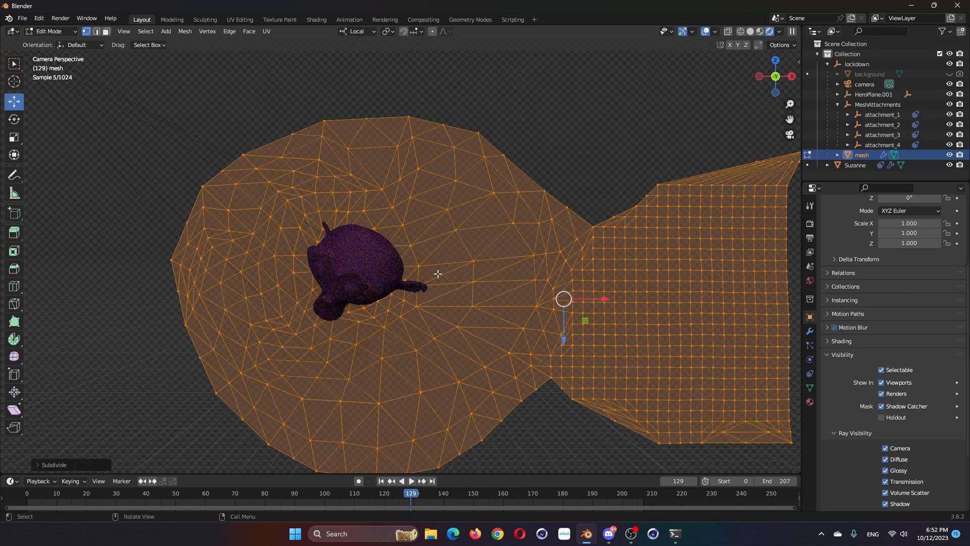
pyautogui.rightClick(458, 288)
pyautogui.click(459, 289)
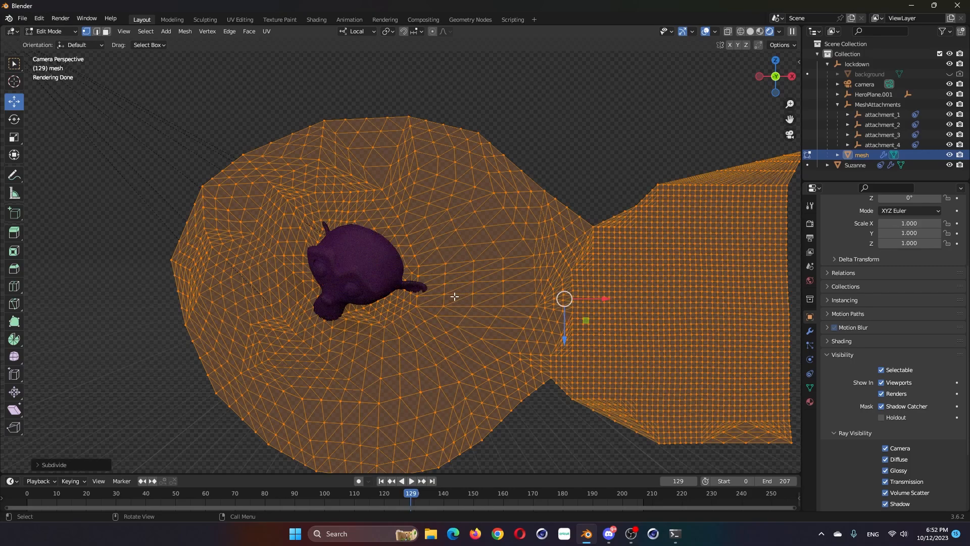
# Return the tracked mesh to Object Mode and add a modifier to it
pyautogui.press('Tab')
pyautogui.click(810, 331)
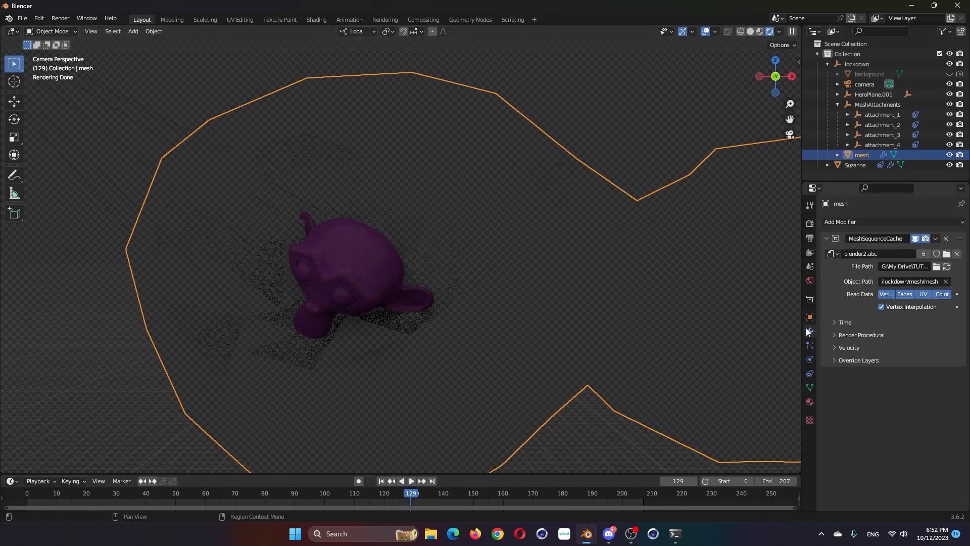
pyautogui.click(874, 223)
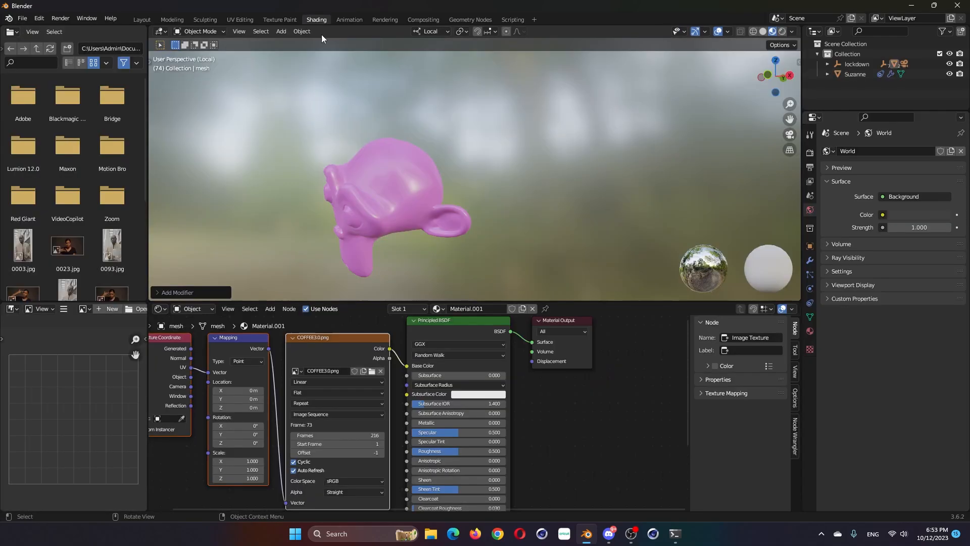
# Add an Environment Texture with mapping to the World background shader and load COFFEE3.0.png into it
pyautogui.click(192, 309)
pyautogui.click(188, 328)
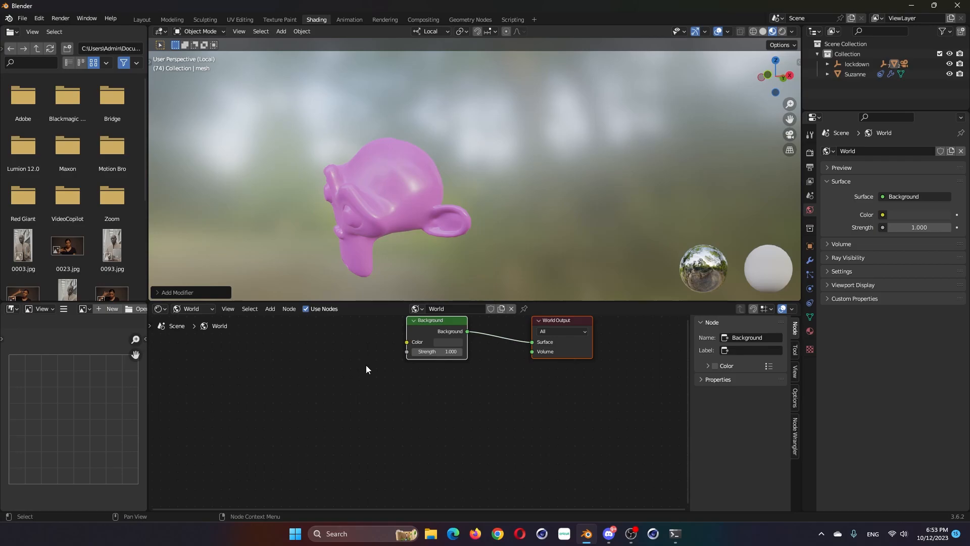
pyautogui.moveTo(429, 321); pyautogui.dragTo(444, 356)
pyautogui.click(447, 355)
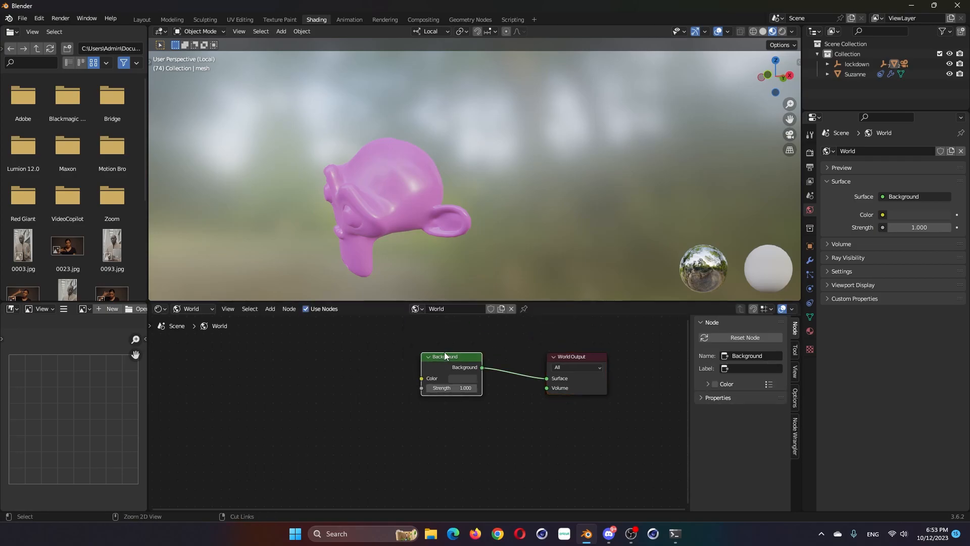
pyautogui.hotkey('ctrl', 't')
pyautogui.click(383, 398)
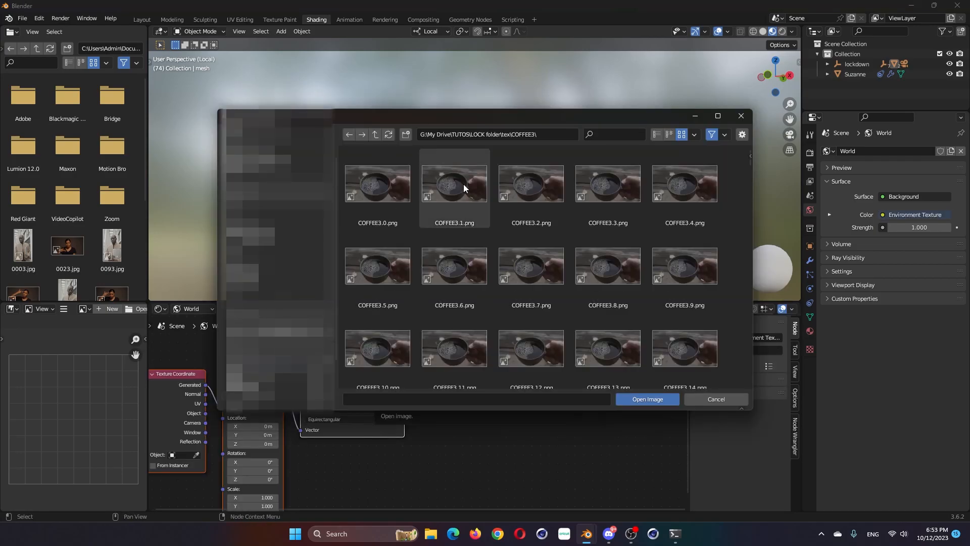
pyautogui.doubleClick(379, 187)
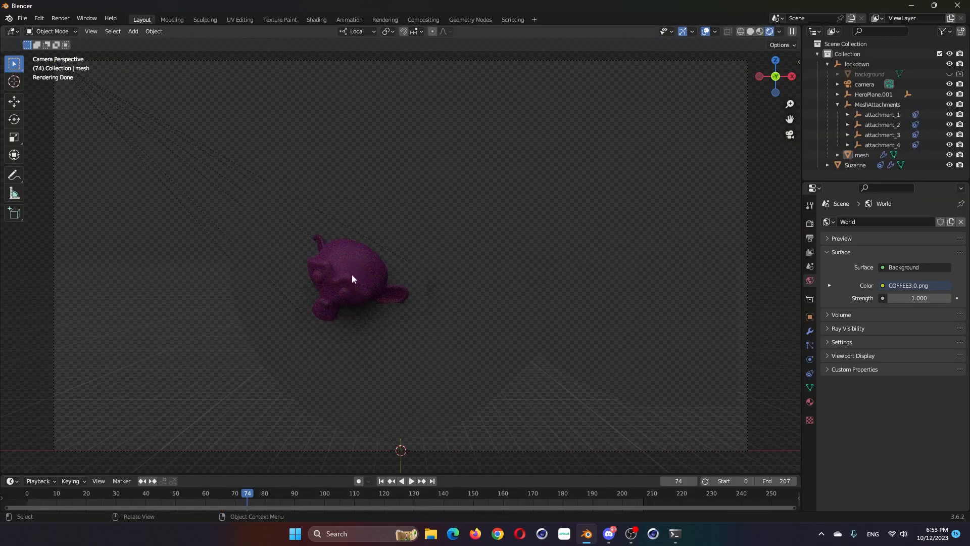
# Set the World background strength to 2
pyautogui.click(914, 298)
pyautogui.write('2')
pyautogui.press('Return')
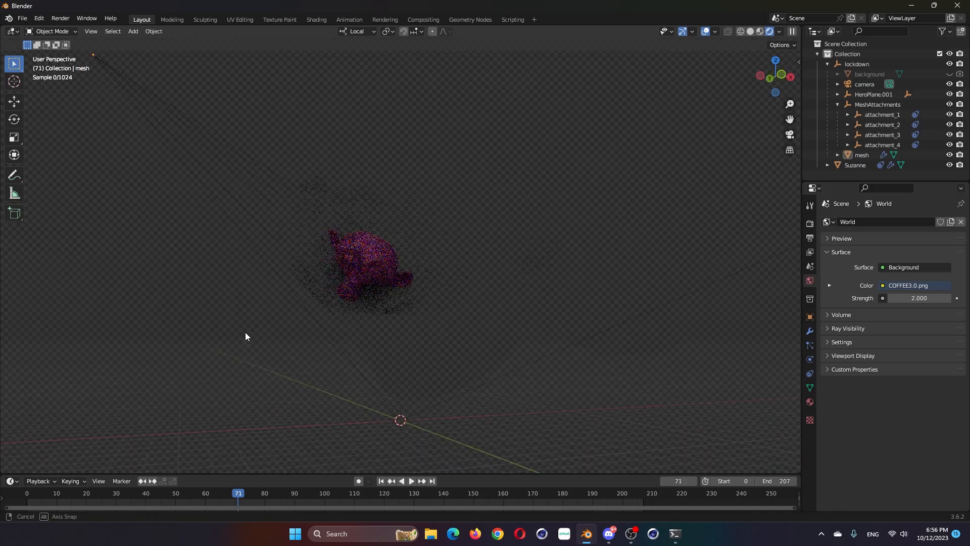
# Lower the alpha of the tracked mesh's Material.001 to about 0.732
pyautogui.moveTo(245, 334); pyautogui.dragTo(359, 293, button='middle')
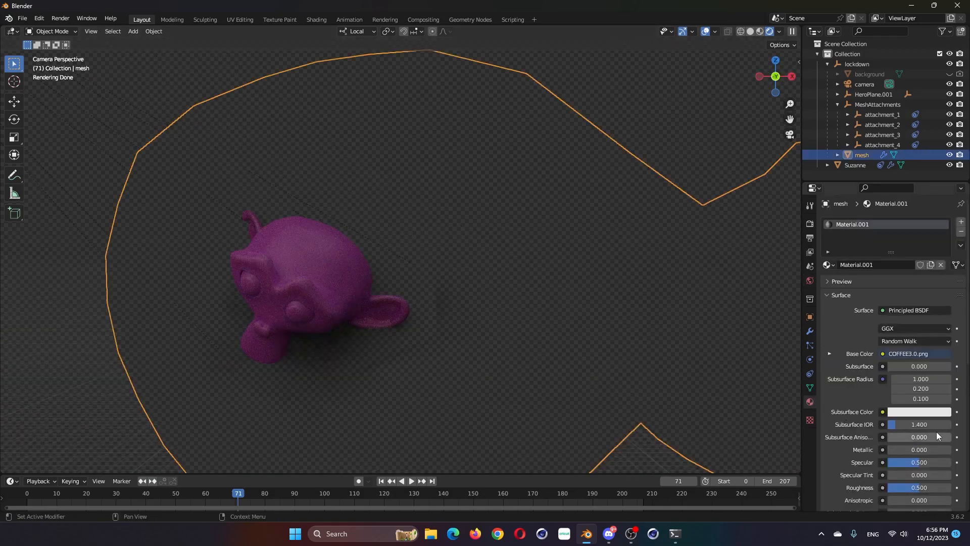
pyautogui.scroll(-10, 936, 435)
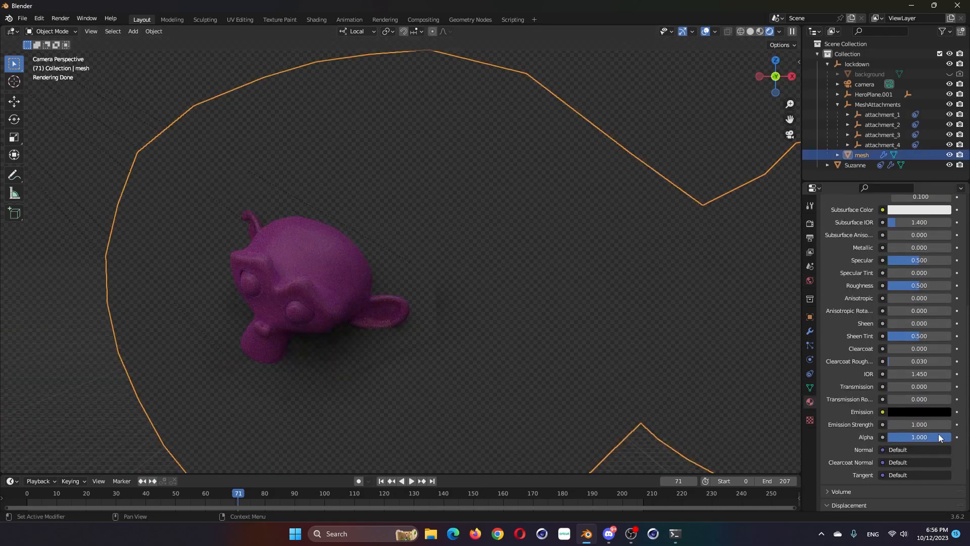
pyautogui.moveTo(938, 438); pyautogui.dragTo(926, 438)
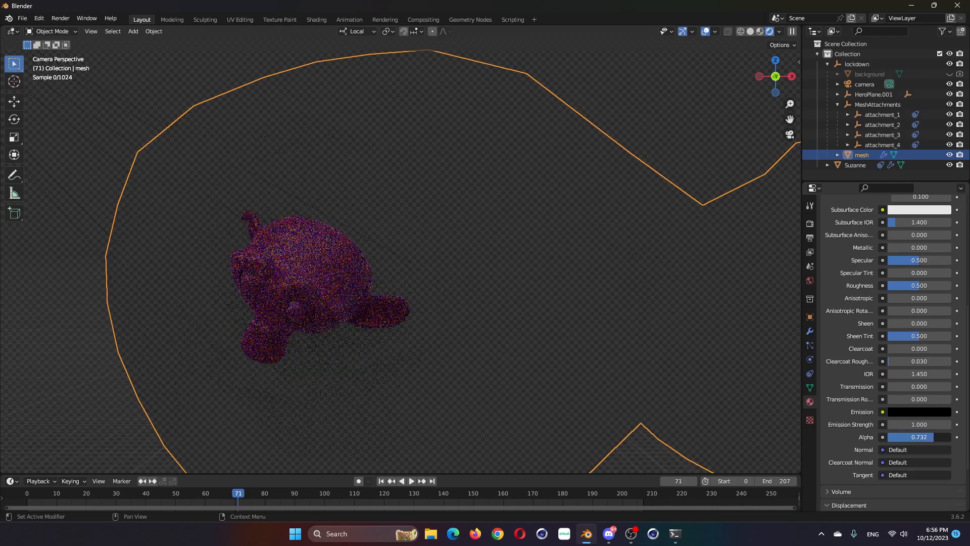
# Enable Holdout in the tracked mesh's visibility settings and scrub past frame 86 to check how Suzanne is masked
pyautogui.click(810, 317)
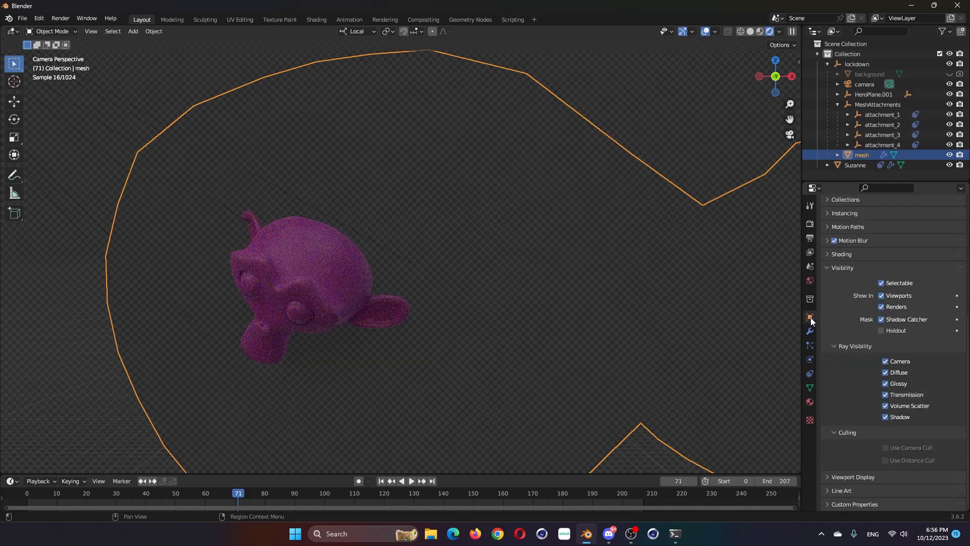
pyautogui.click(882, 331)
pyautogui.moveTo(238, 506); pyautogui.dragTo(284, 514)
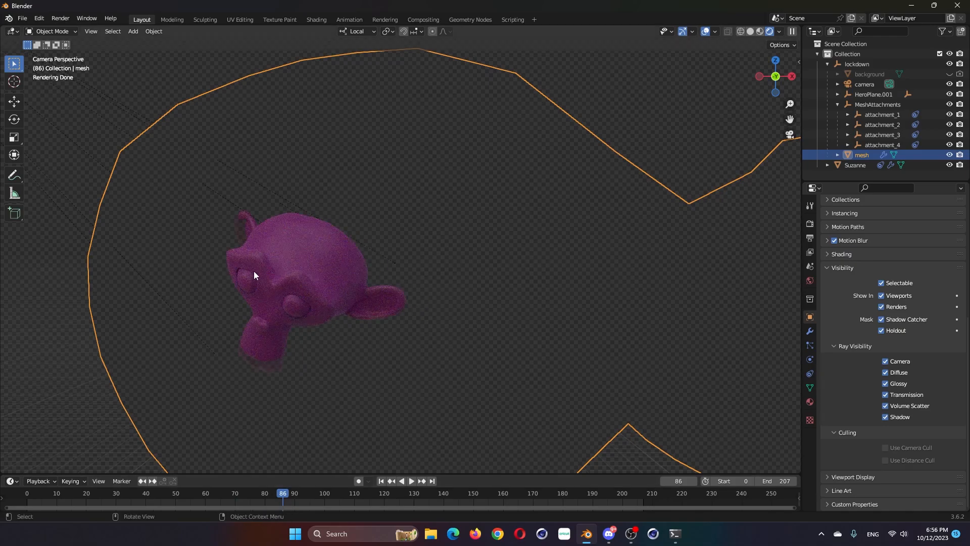
pyautogui.moveTo(296, 492); pyautogui.dragTo(308, 495)
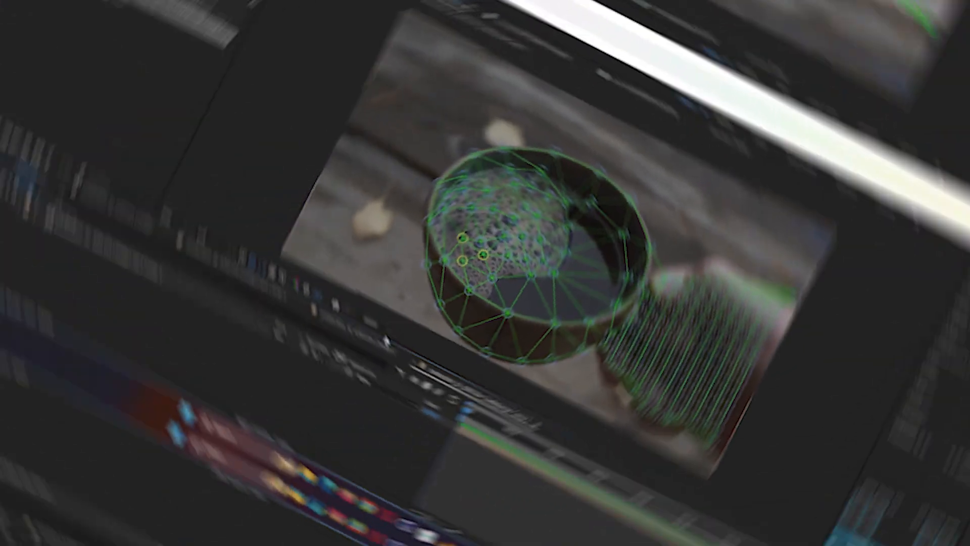
pyautogui.moveTo(559, 409); pyautogui.dragTo(699, 487)
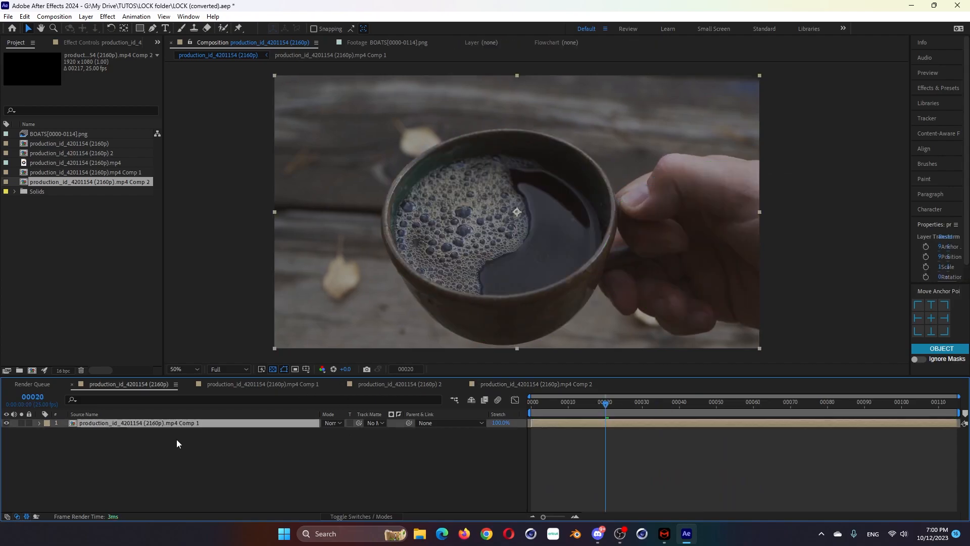
# Switch to After Effects, place the BOATS[0000-0114].png sequence above the coffee footage layer in the composition, and preview it
pyautogui.click(62, 253)
pyautogui.moveTo(47, 134); pyautogui.dragTo(147, 149)
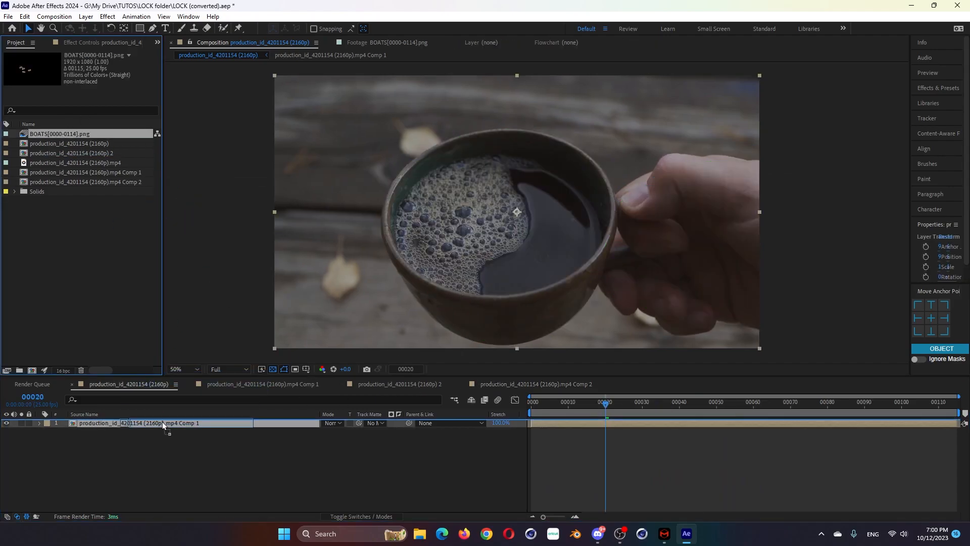
pyautogui.moveTo(163, 425); pyautogui.dragTo(162, 426)
pyautogui.press('space')
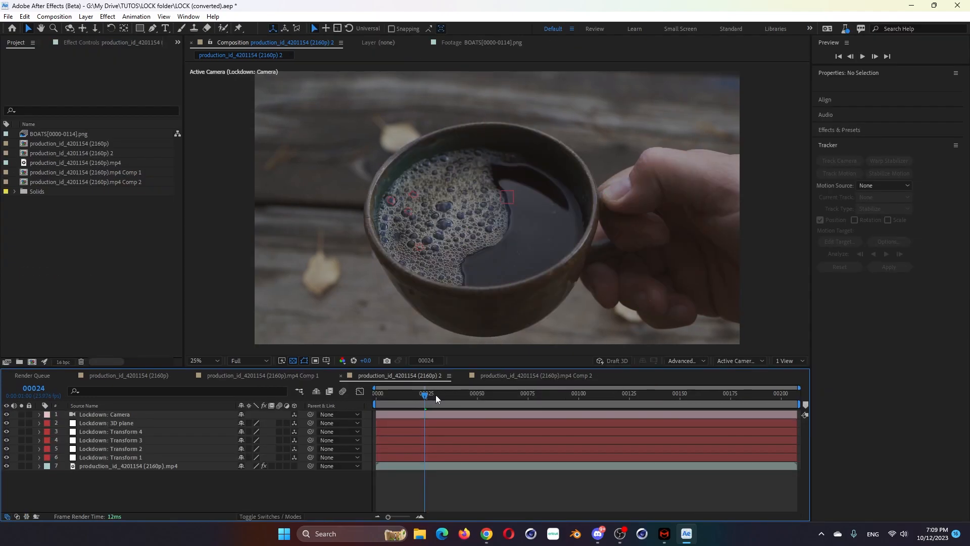
pyautogui.moveTo(435, 395)
pyautogui.mouseDown()
pyautogui.moveTo(562, 402)
pyautogui.moveTo(430, 404)
pyautogui.mouseUp()
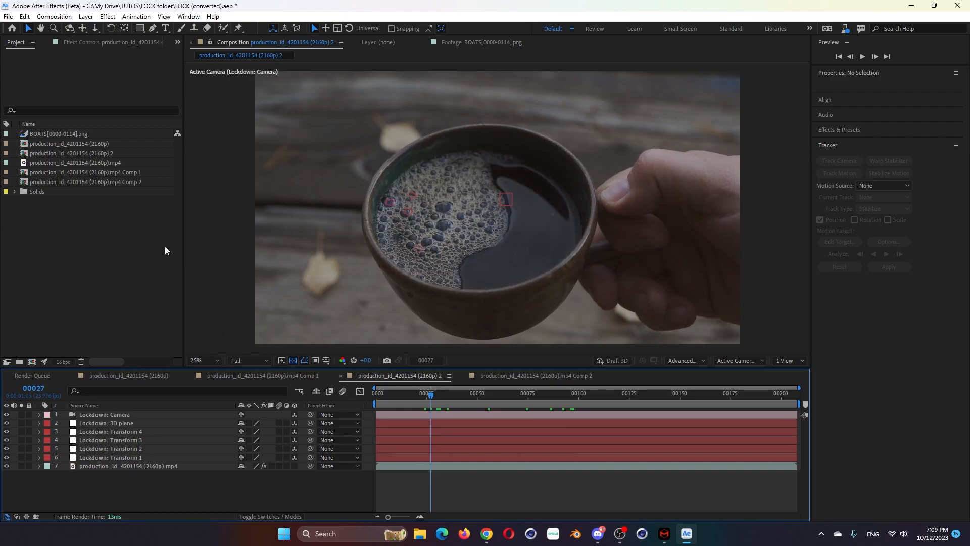
pyautogui.doubleClick(95, 276)
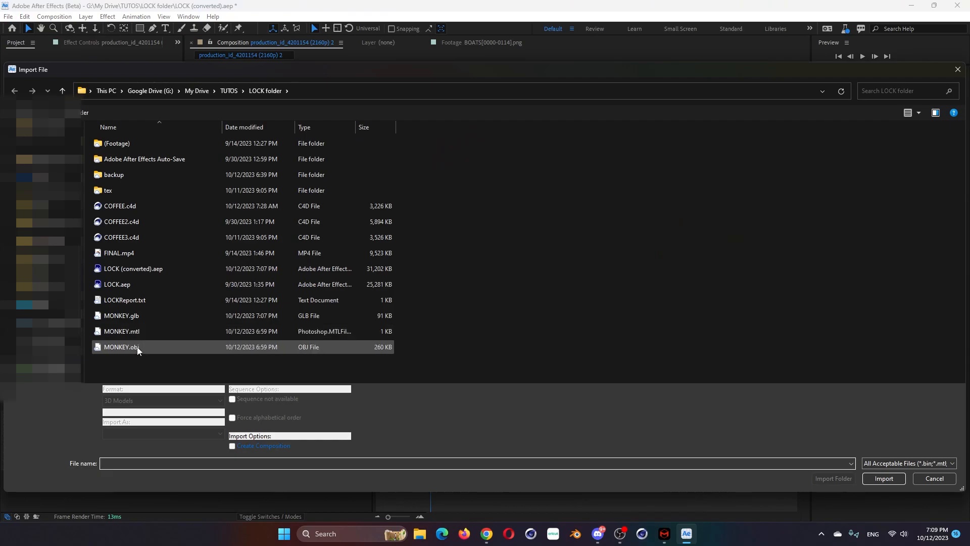
pyautogui.doubleClick(130, 315)
pyautogui.moveTo(53, 153); pyautogui.dragTo(178, 414)
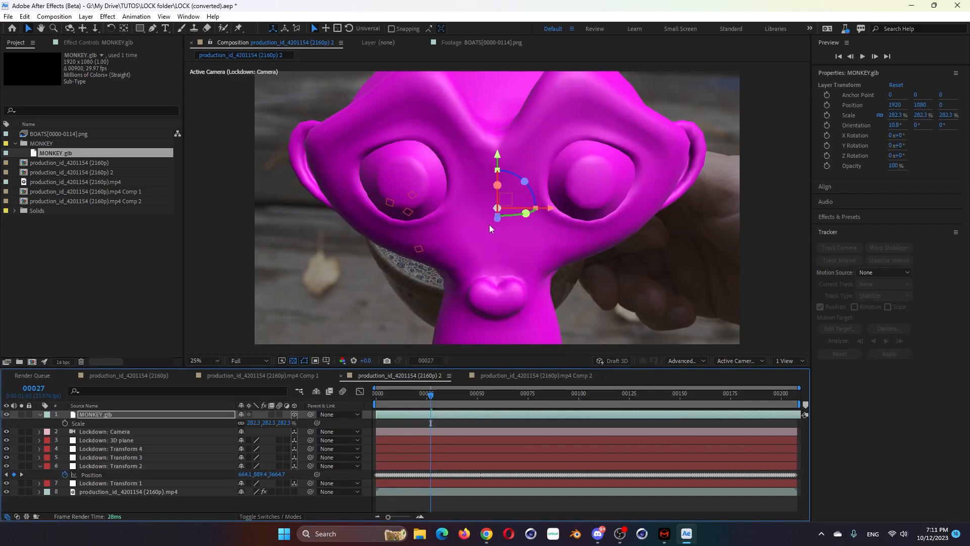
# Rotate the MONKEY.glb layer to a Y orientation of about 21.6° and scale it down to 76.3%
pyautogui.moveTo(505, 216); pyautogui.dragTo(506, 223)
pyautogui.click(40, 414)
pyautogui.press('s')
pyautogui.moveTo(255, 423); pyautogui.dragTo(165, 439)
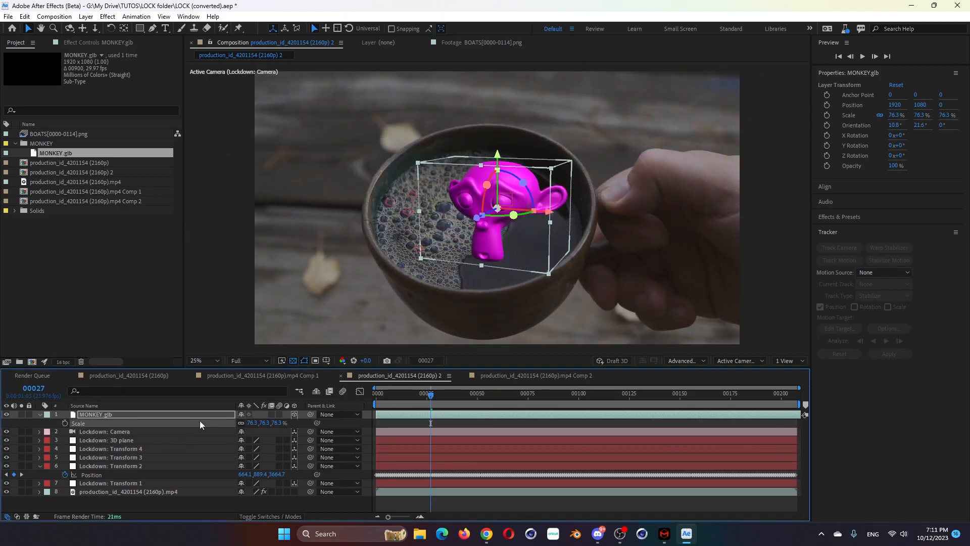
# Copy the Position keyframes of Lockdown: Transform 2 onto MONKEY.glb at frame 0 and play back the motion
pyautogui.moveTo(410, 397); pyautogui.dragTo(358, 404)
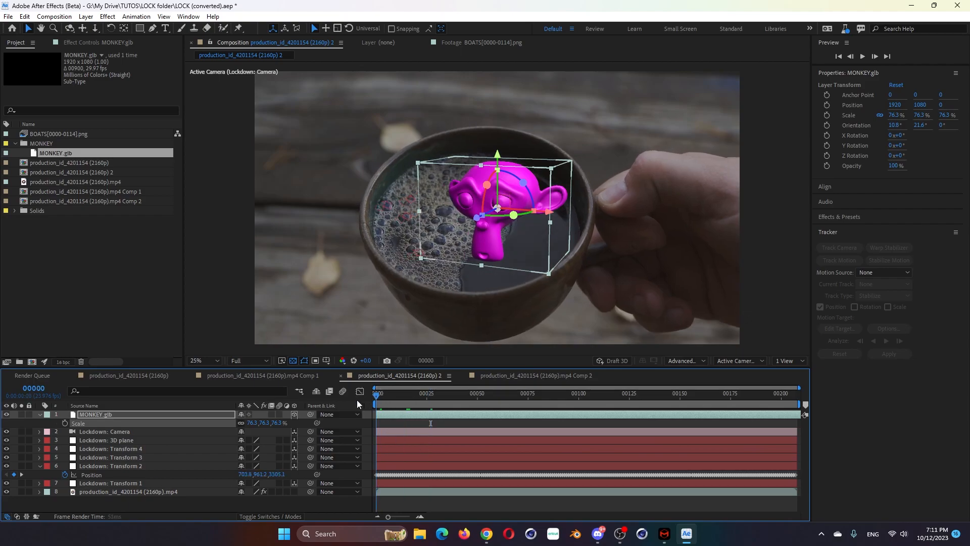
pyautogui.click(90, 475)
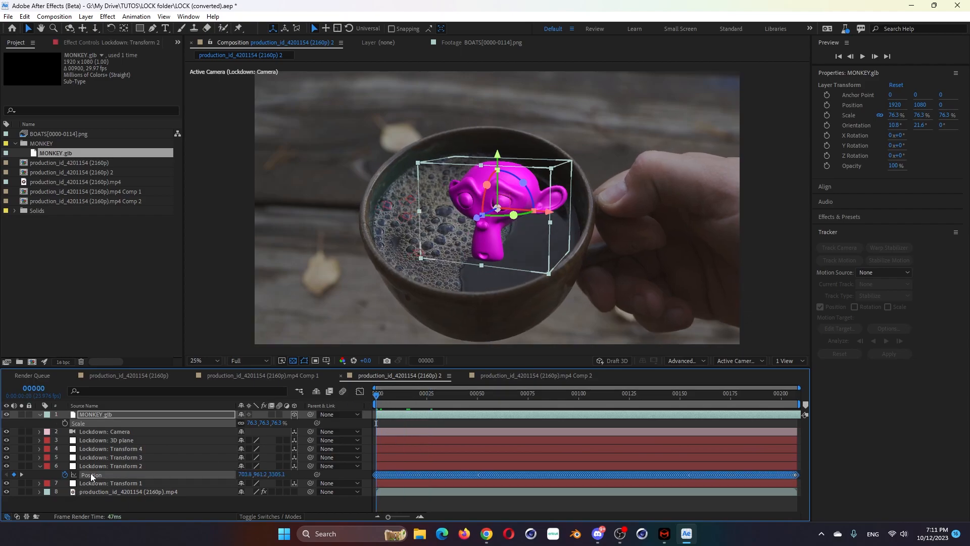
pyautogui.click(104, 414)
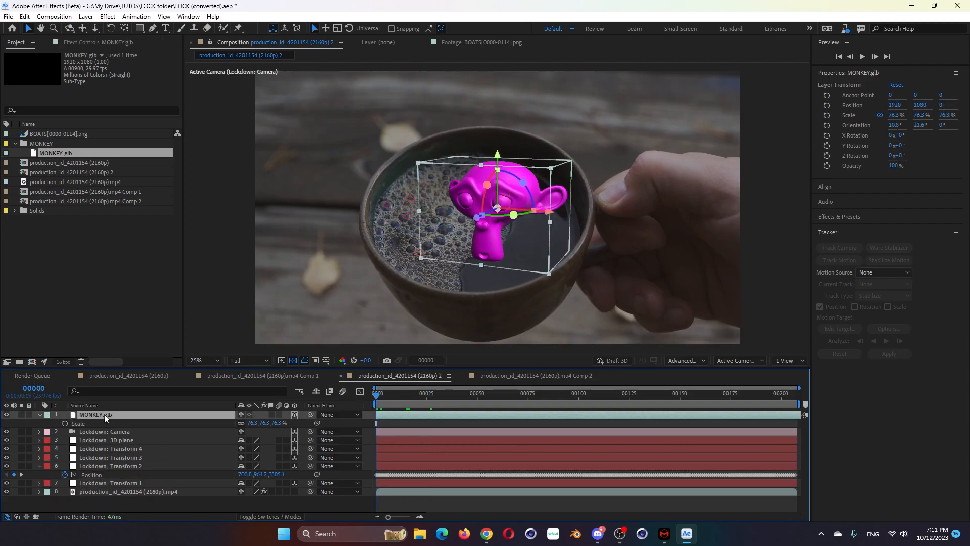
pyautogui.click(289, 501)
pyautogui.press('space')
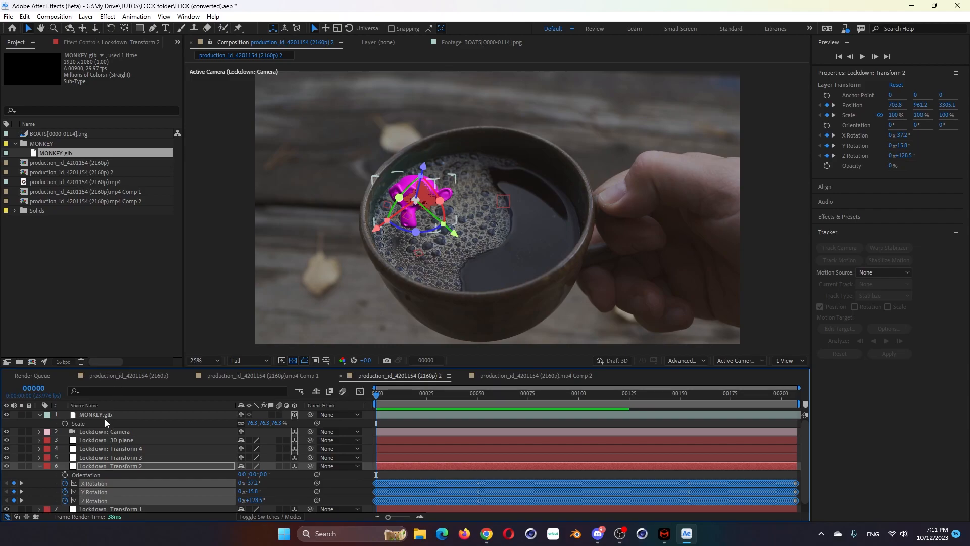
# Paste the X, Y and Z Rotation keyframes of Lockdown: Transform 2 onto MONKEY.glb, then play and scrub the composition to check the track
pyautogui.click(106, 413)
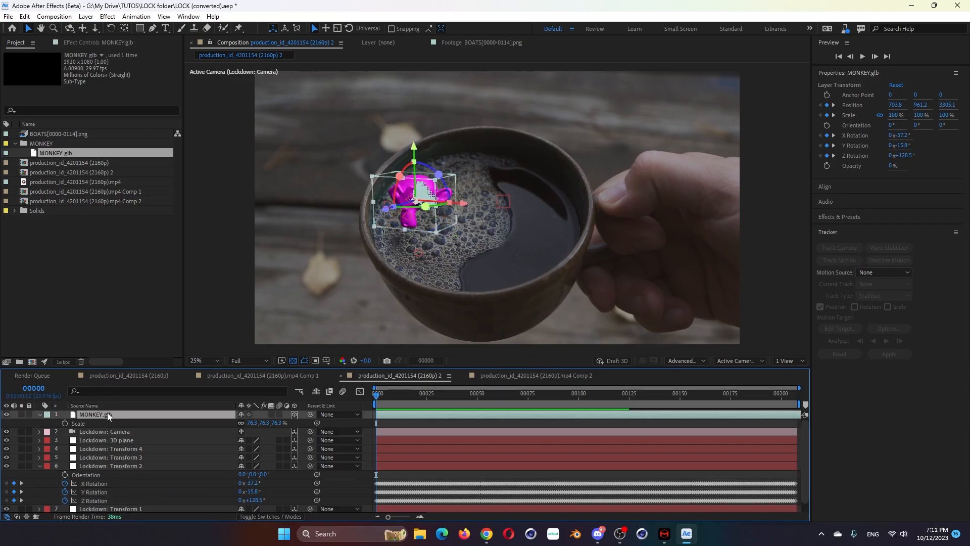
pyautogui.press('space')
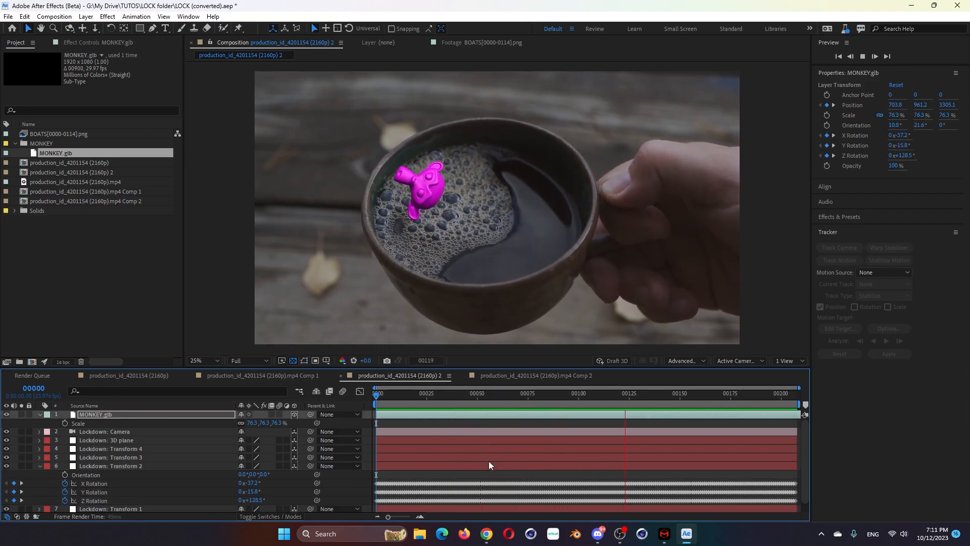
pyautogui.press('space')
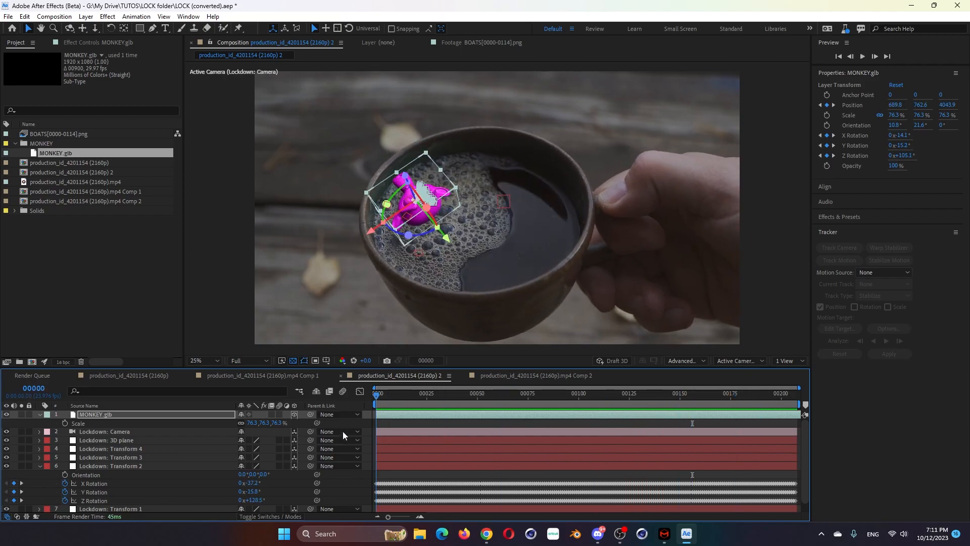
pyautogui.click(451, 191)
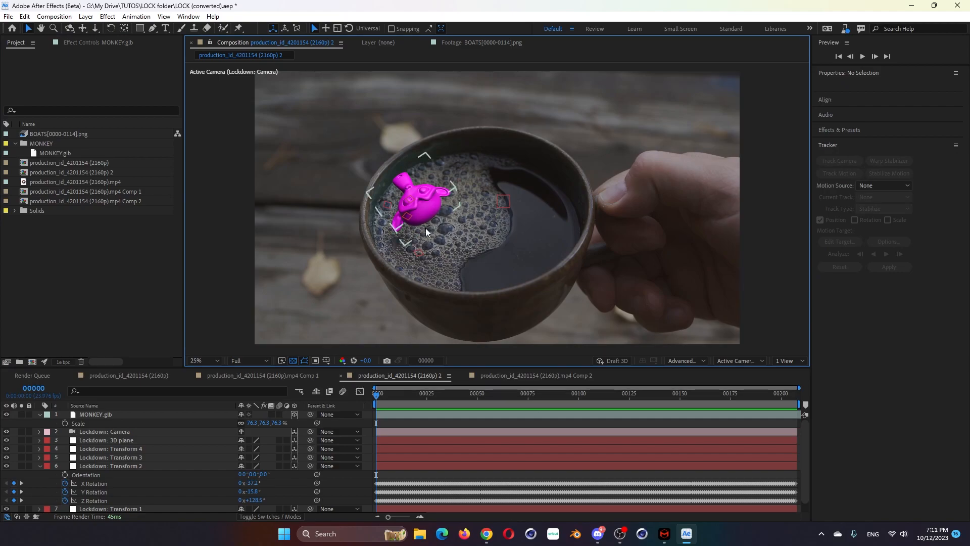
pyautogui.moveTo(376, 397); pyautogui.dragTo(505, 421)
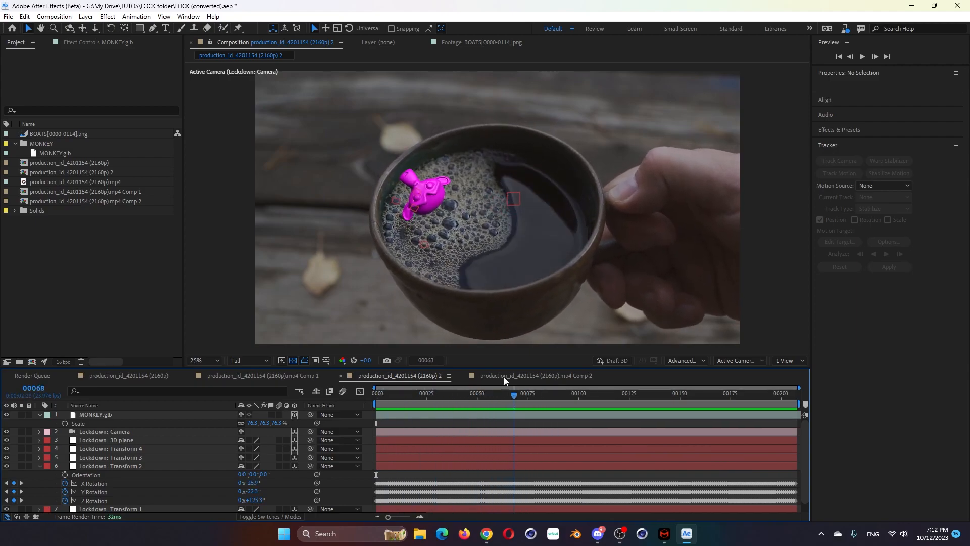